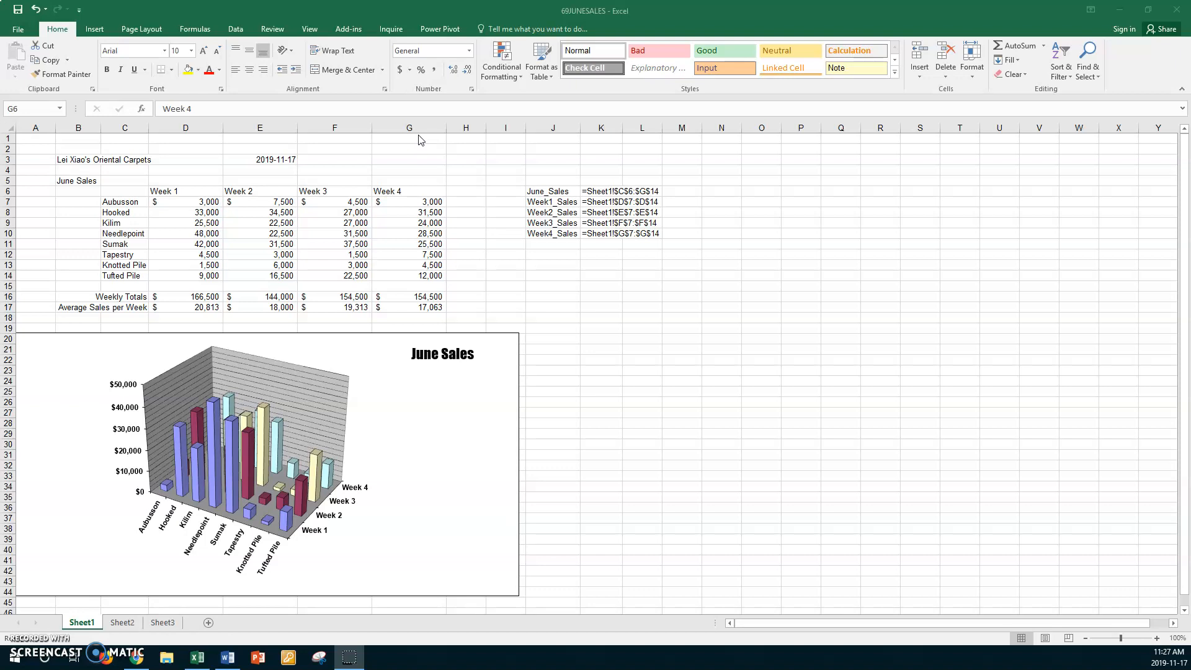
# Enter the heading "Totals" in cell H6, beside the Week 4 heading
pyautogui.click(469, 190)
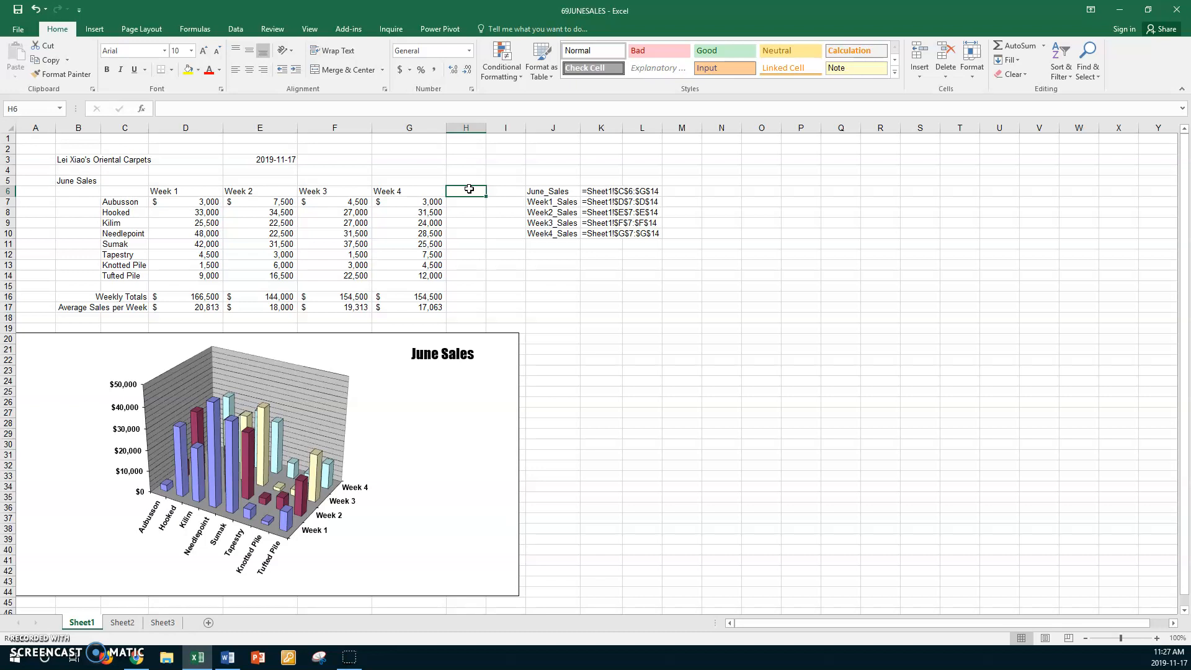
pyautogui.write('Tot')
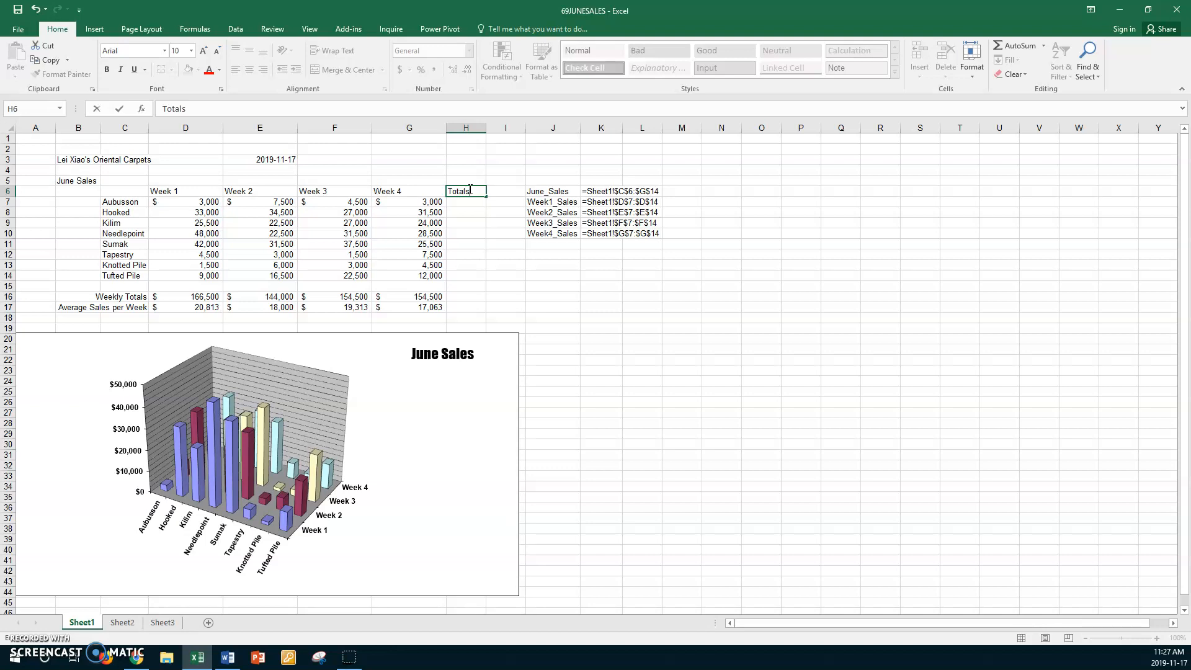
pyautogui.write('als')
pyautogui.press('Return')
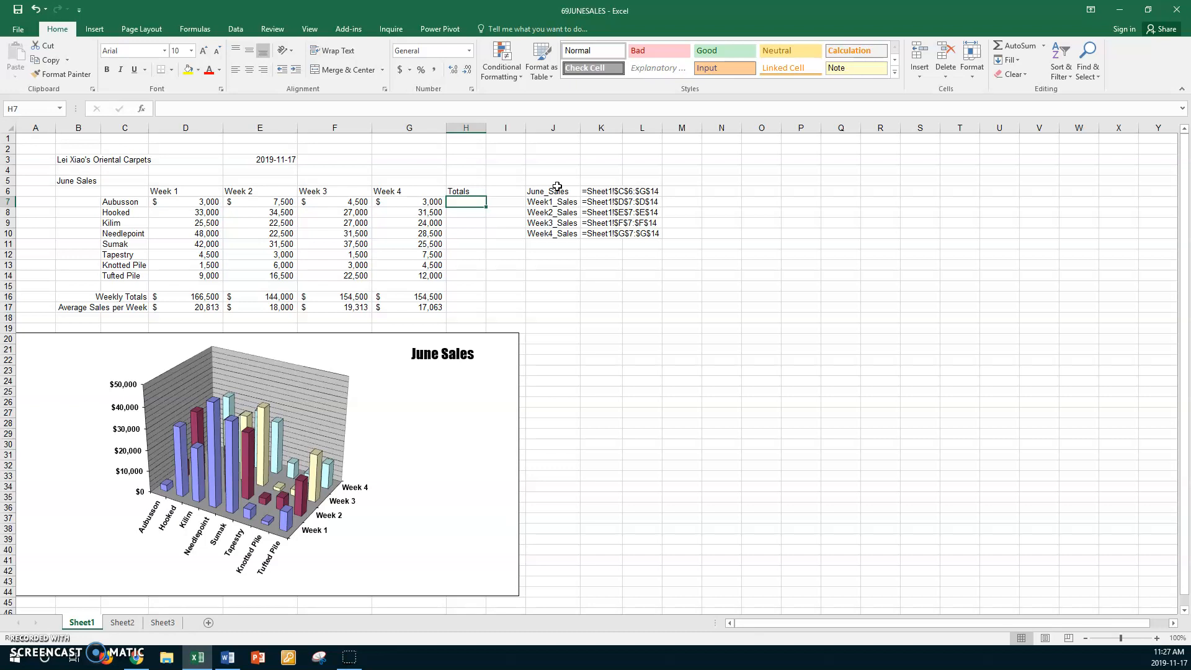
# AutoSum the four weeks of sales for each carpet type into the Totals column, H7:H14
pyautogui.click(182, 201)
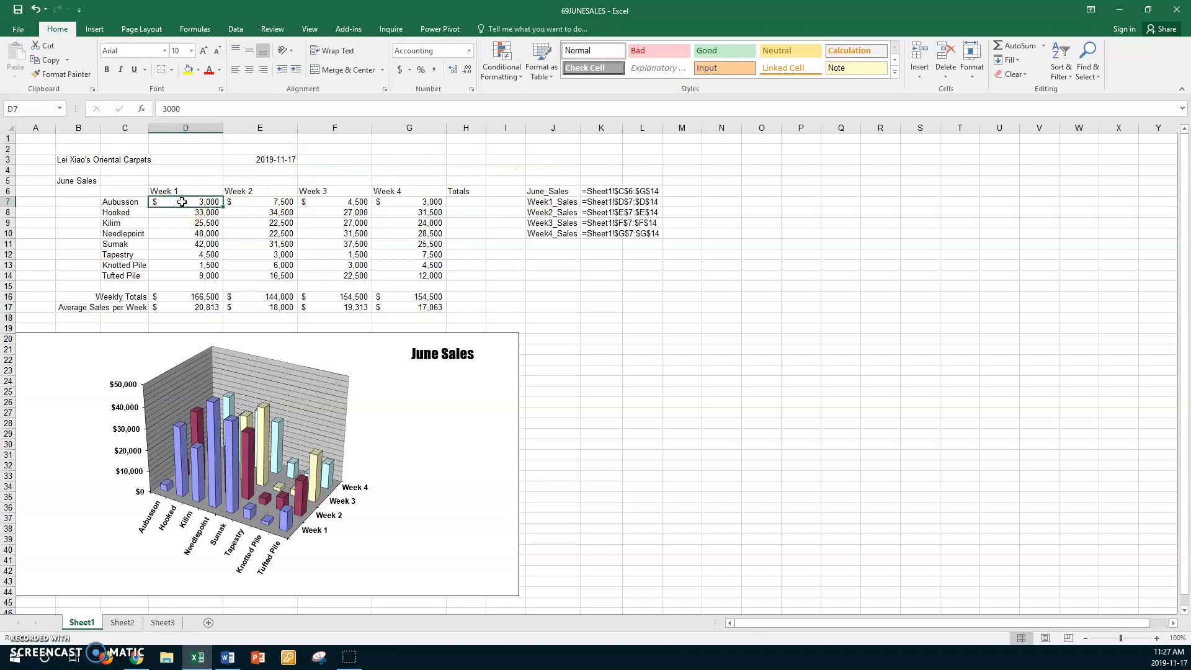
pyautogui.keyDown('shift'); pyautogui.click(465, 275); pyautogui.keyUp('shift')
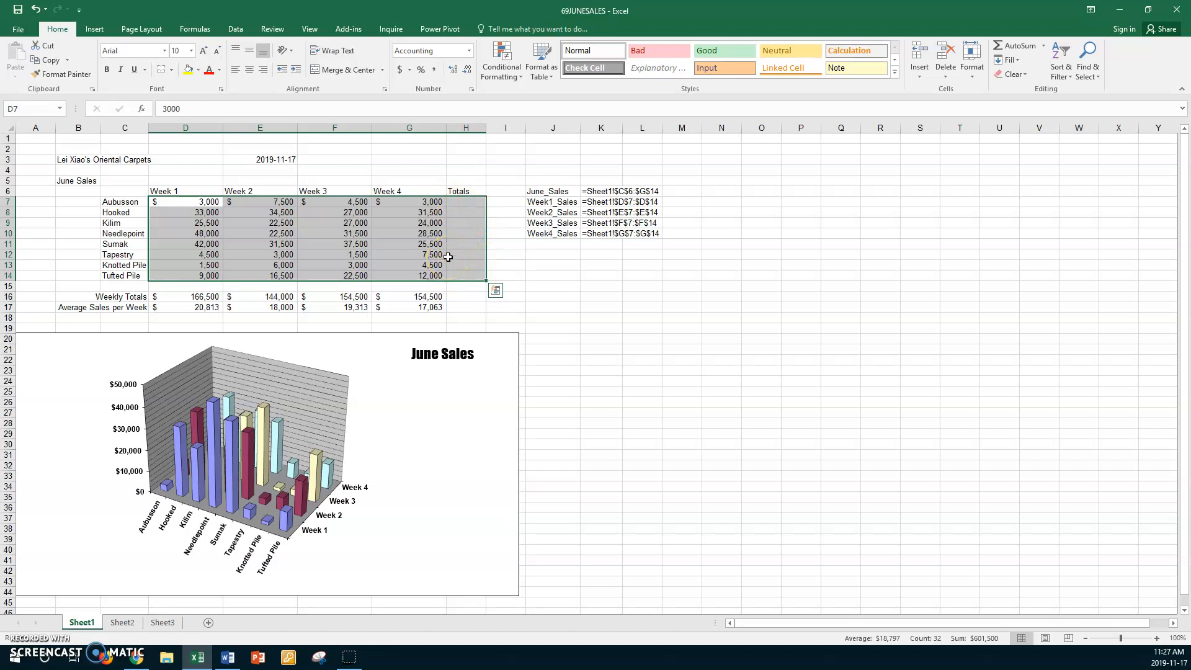
pyautogui.hotkey('alt', '=')
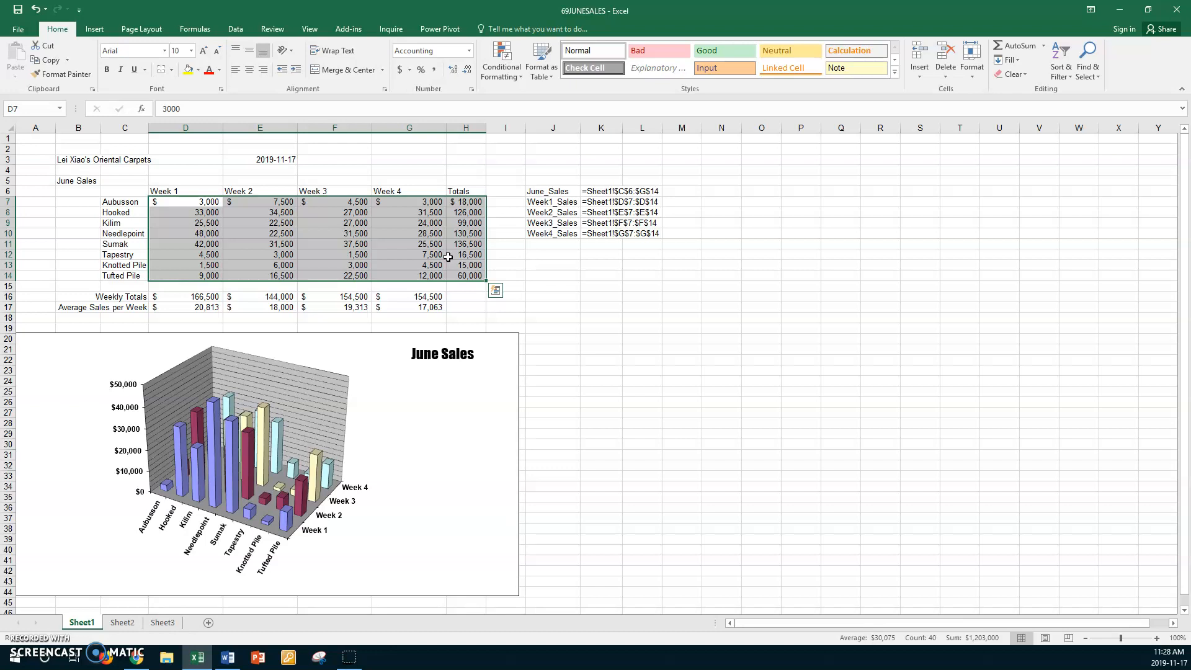
pyautogui.click(503, 234)
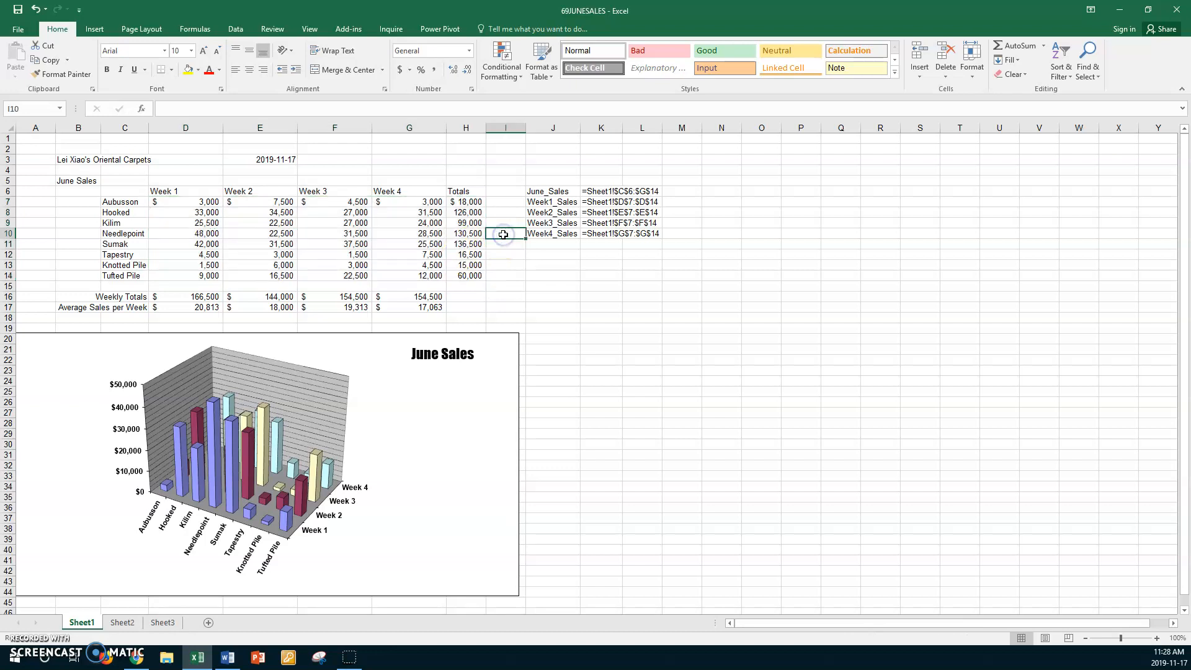
pyautogui.moveTo(502, 234); pyautogui.dragTo(465, 254)
pyautogui.click(285, 246)
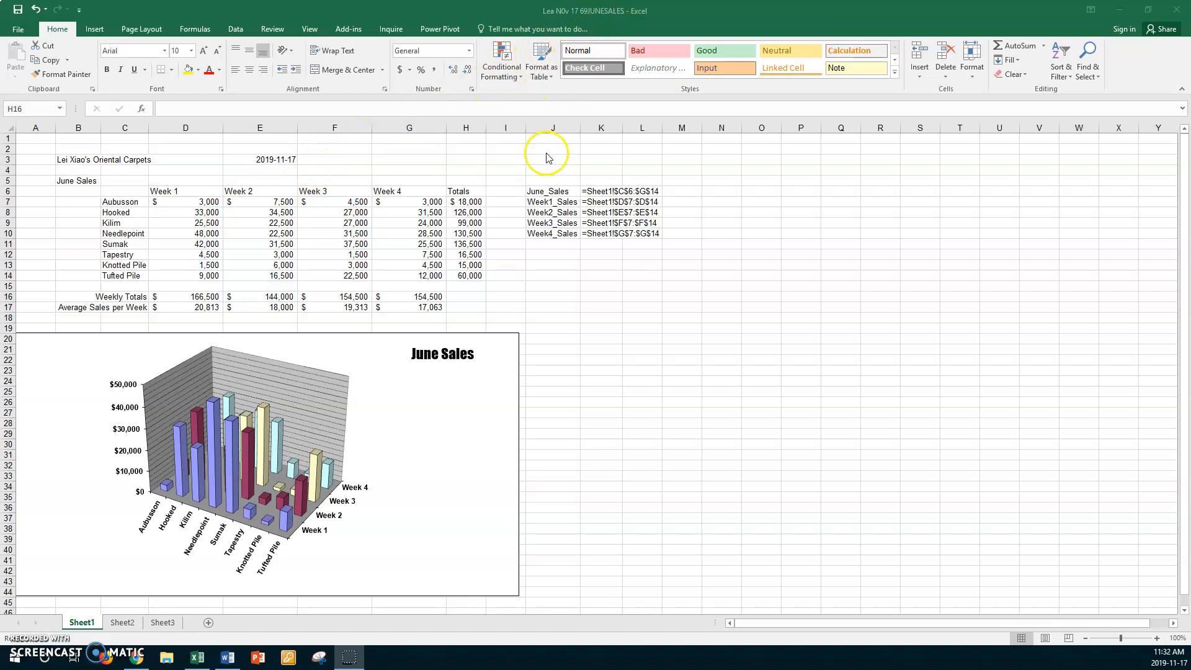
# Enter a SUM formula in H16 that adds the carpet totals in H7:H14
pyautogui.click(505, 254)
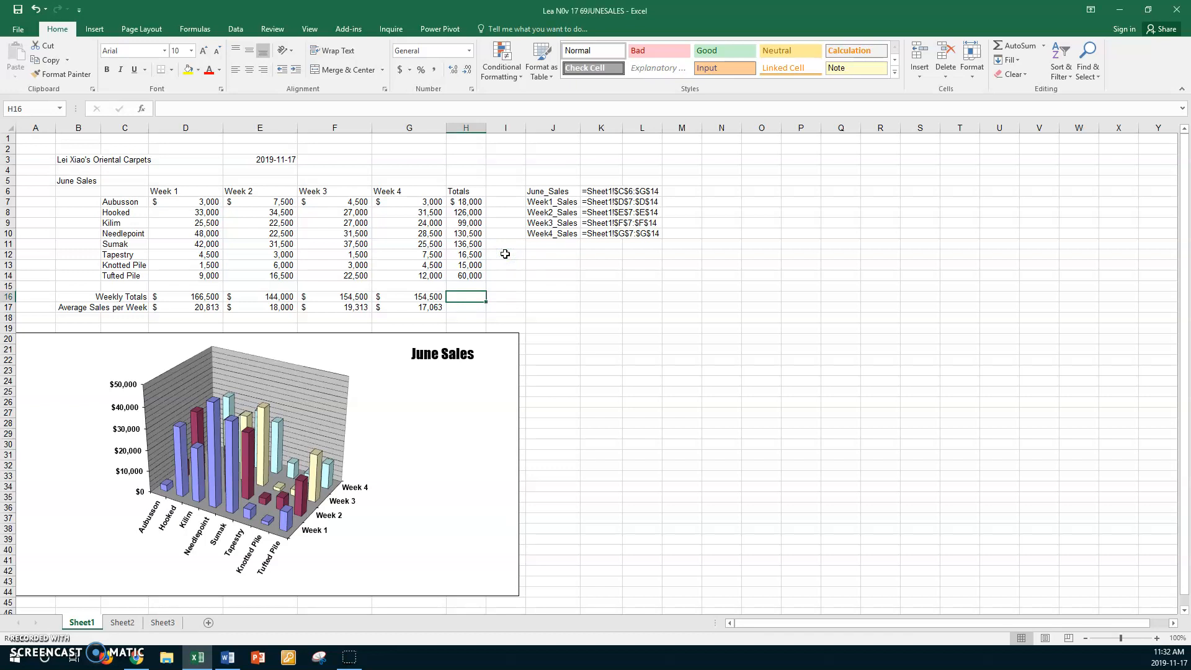
pyautogui.click(414, 298)
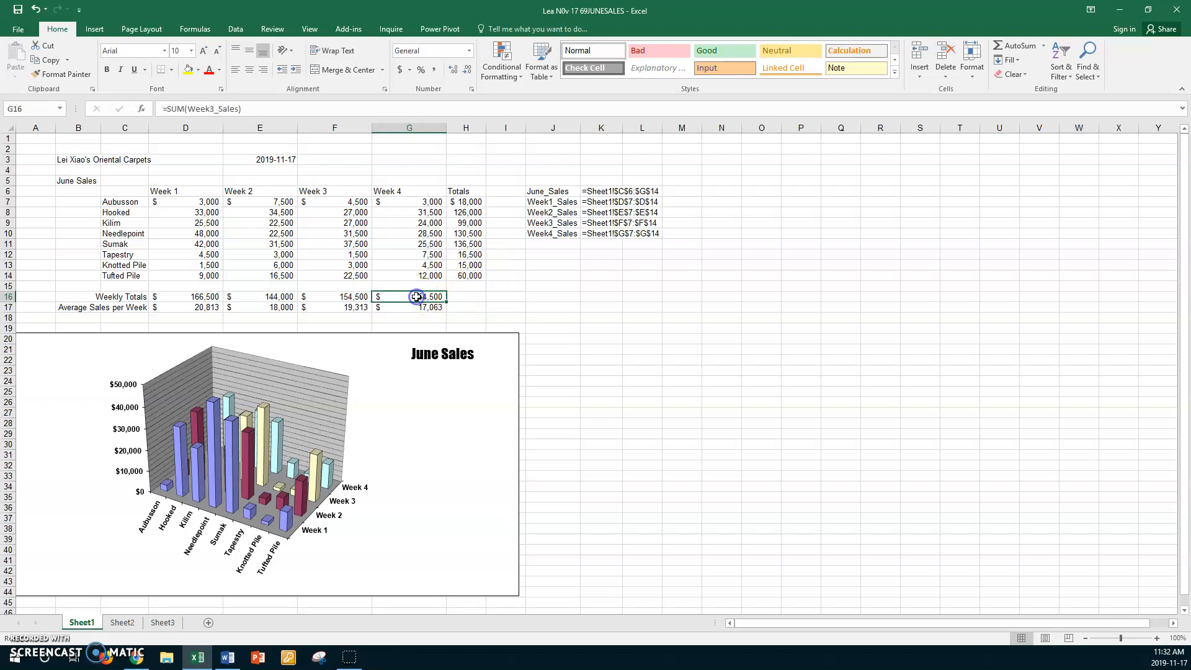
pyautogui.click(475, 295)
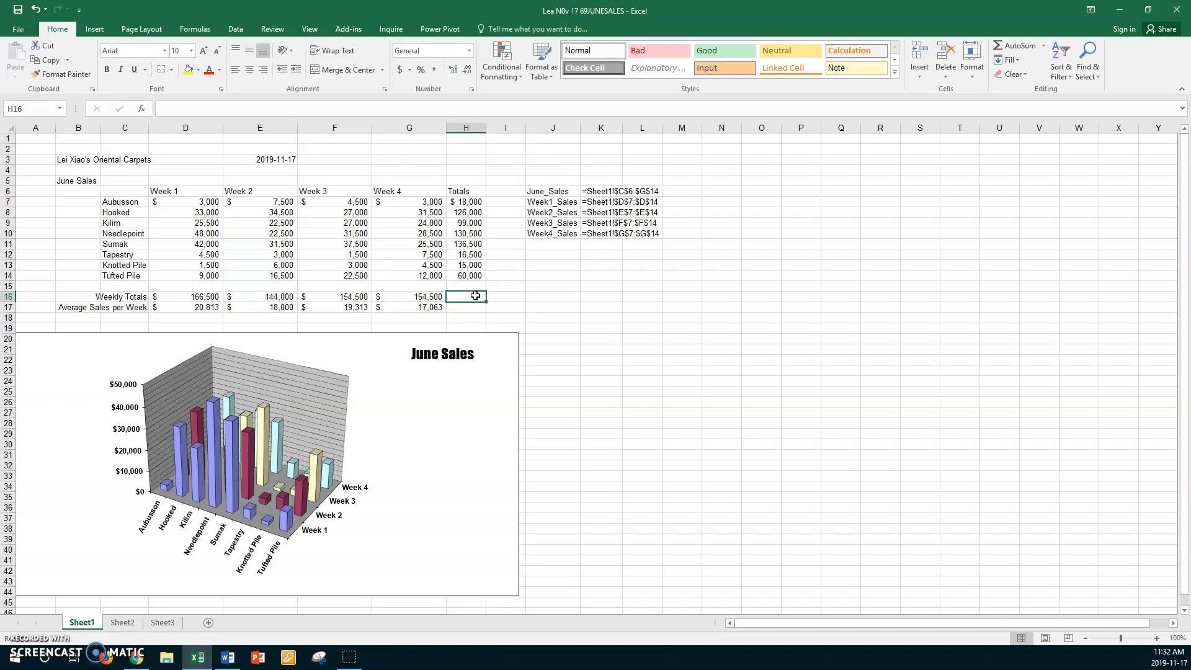
pyautogui.write('=sum')
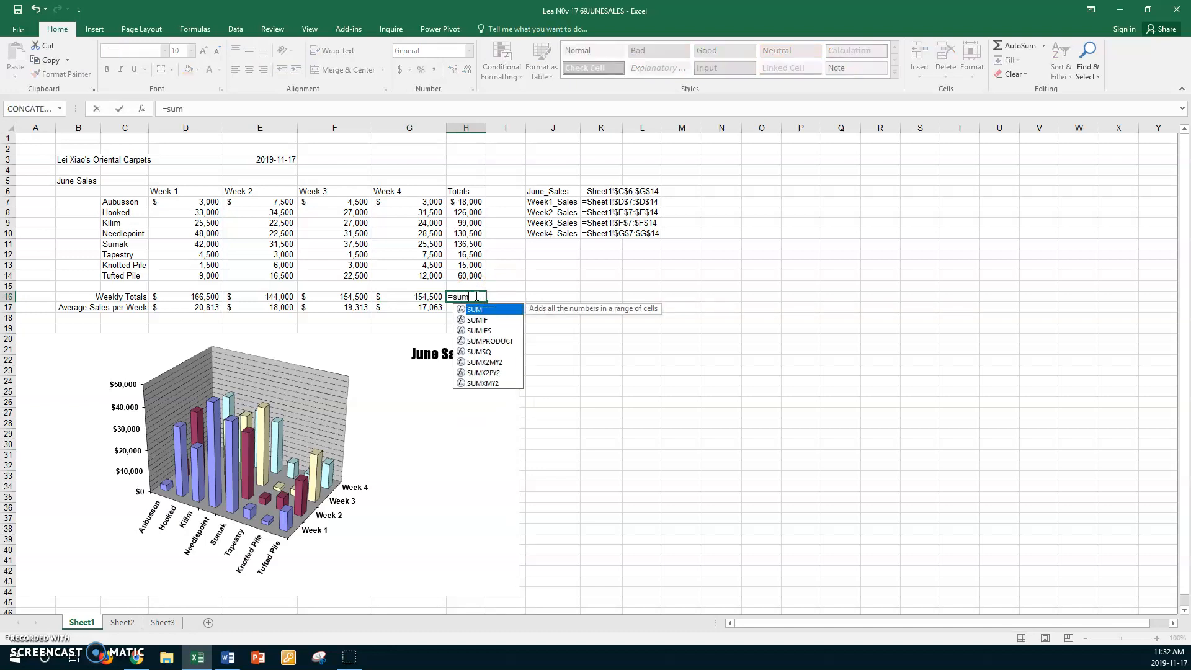
pyautogui.write('(')
pyautogui.click(461, 204)
pyautogui.moveTo(462, 203); pyautogui.dragTo(457, 273)
pyautogui.press('Return')
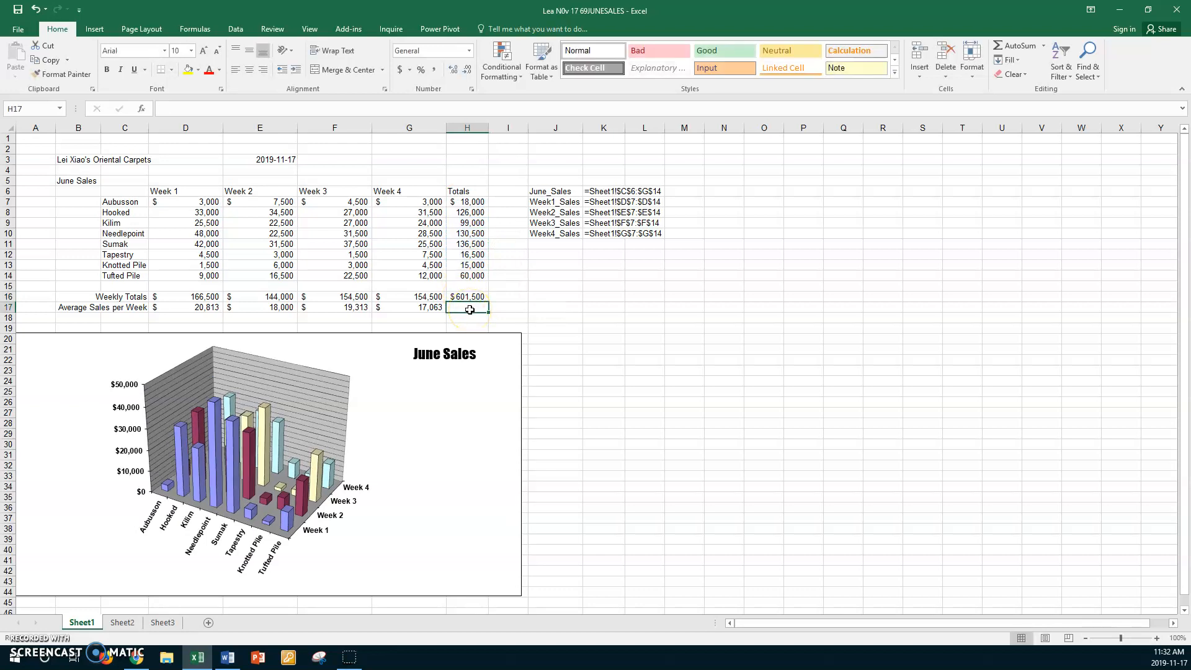
# Fill the Week 4 average formula from G17 across into H17
pyautogui.click(411, 306)
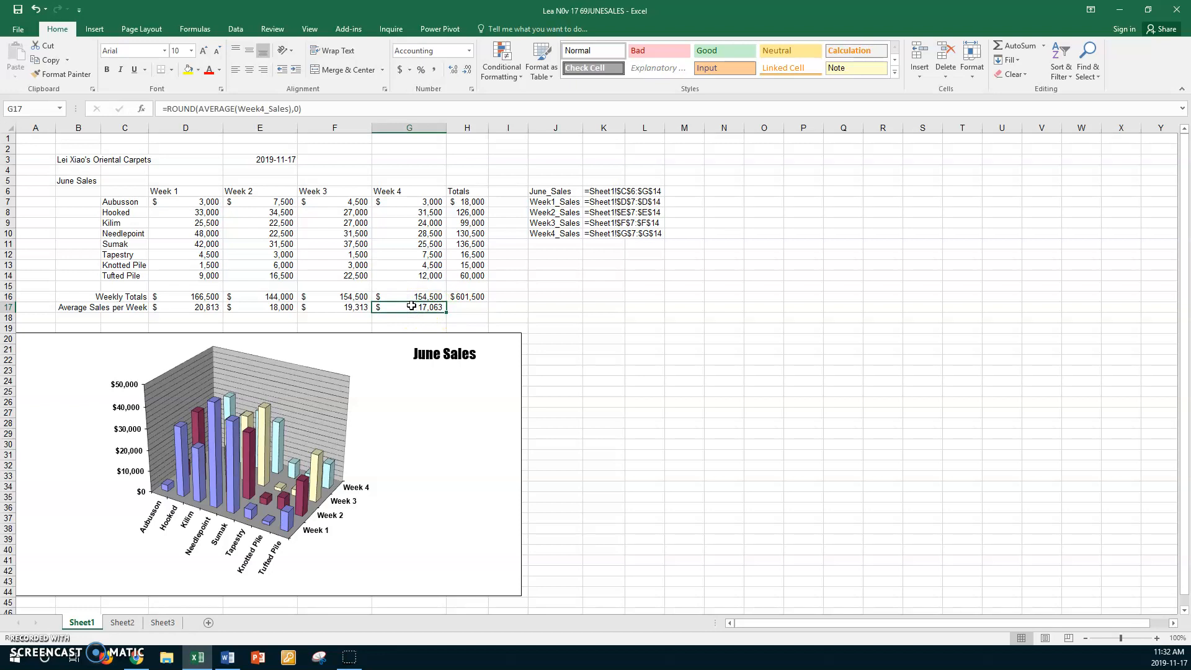
pyautogui.moveTo(446, 312); pyautogui.dragTo(467, 312)
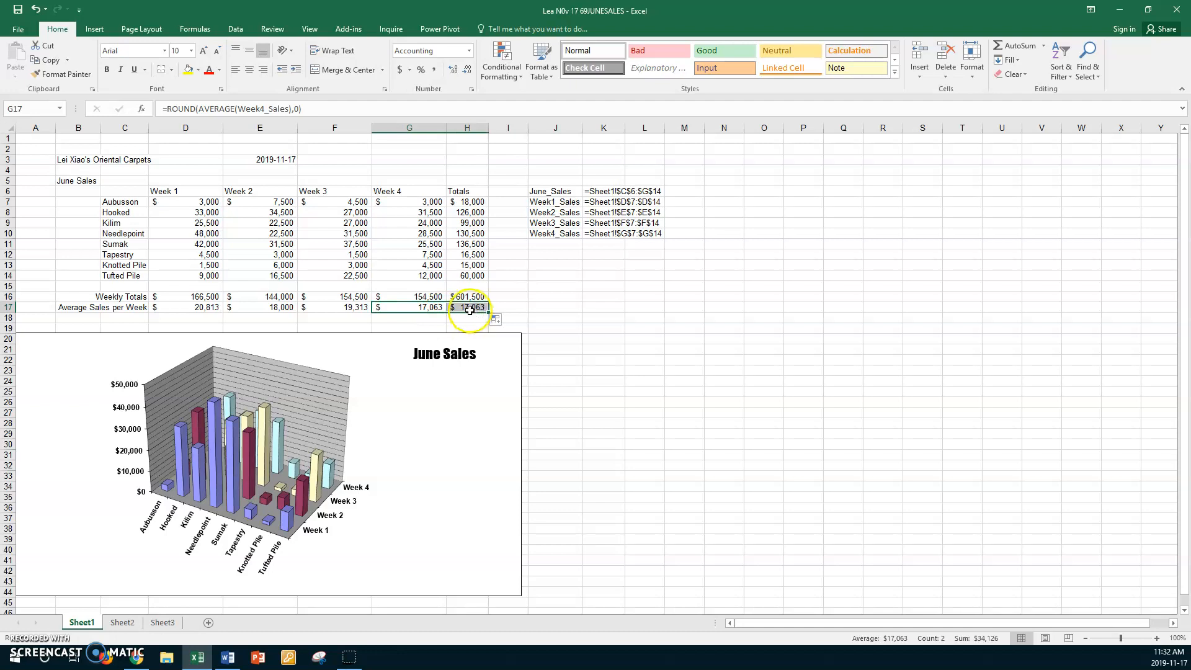
pyautogui.click(463, 306)
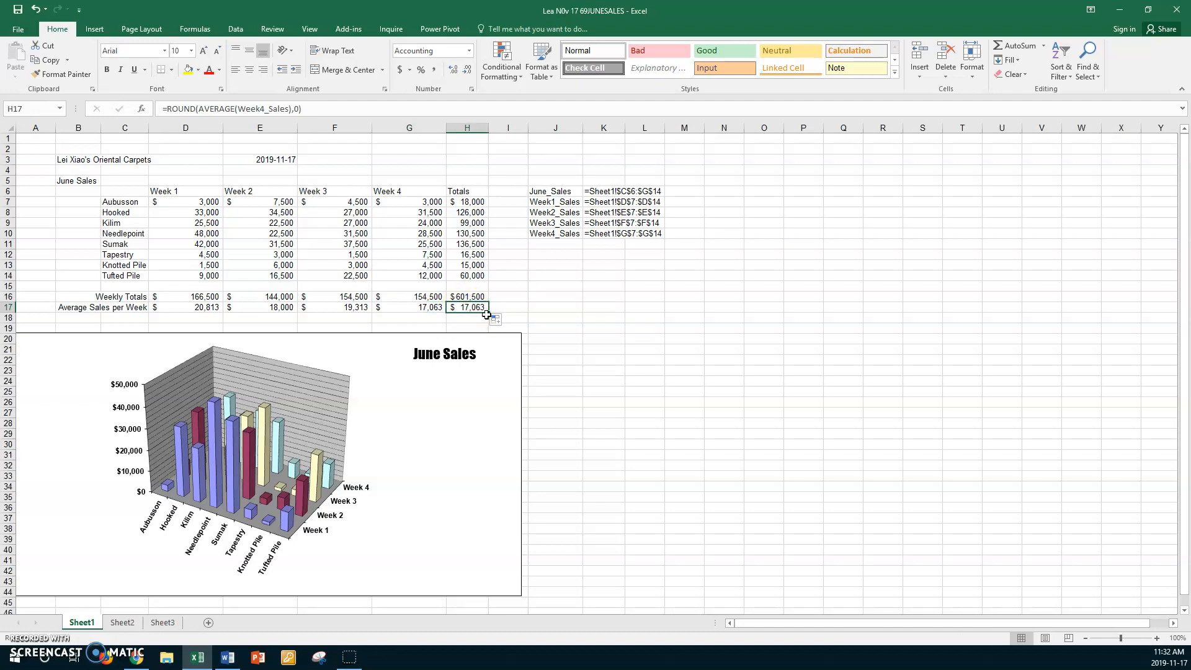
# Change the formula in H17 to =ROUND(AVERAGE(H7:H14),0)
pyautogui.click(479, 313)
pyautogui.doubleClick(479, 314)
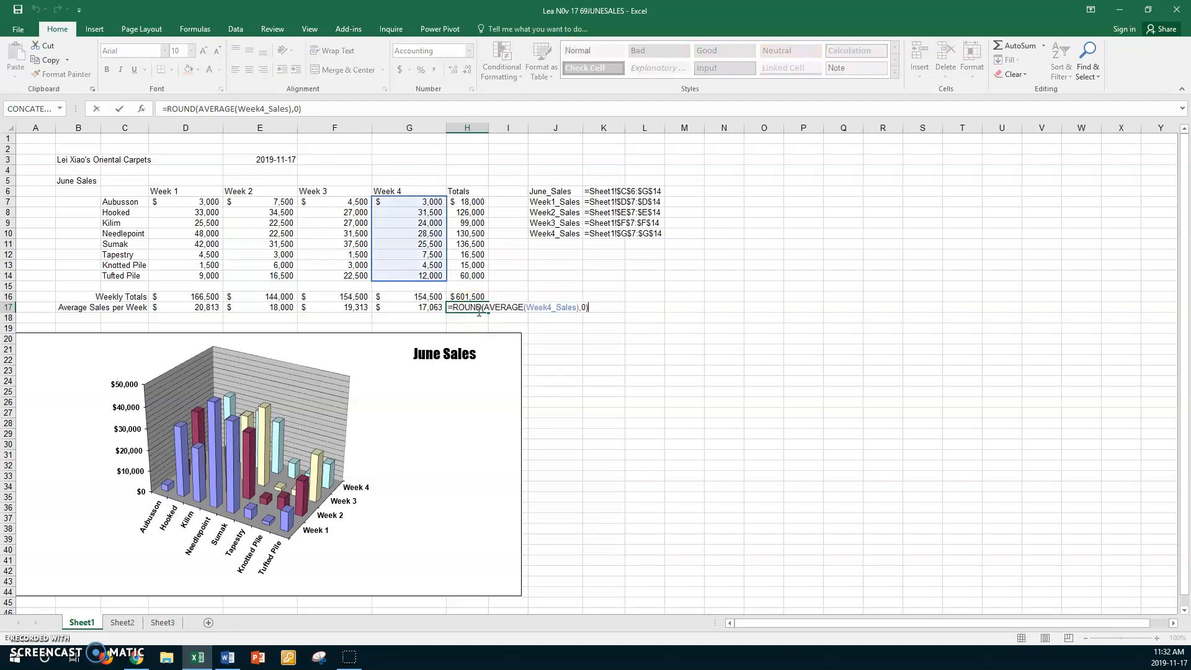
pyautogui.click(578, 306)
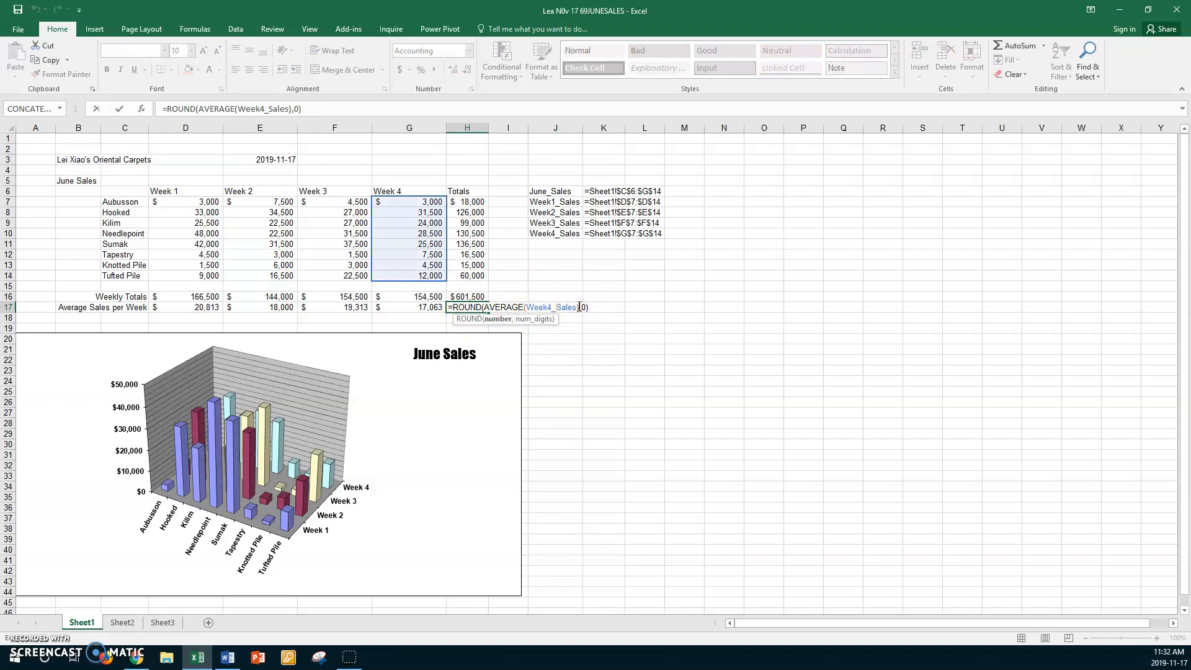
pyautogui.press('BackSpace')
pyautogui.press('BackSpace')
pyautogui.press('BackSpace')
pyautogui.press('BackSpace')
pyautogui.press('BackSpace')
pyautogui.press('BackSpace')
pyautogui.press('BackSpace')
pyautogui.press('BackSpace')
pyautogui.press('BackSpace')
pyautogui.press('BackSpace')
pyautogui.press('BackSpace')
pyautogui.press('BackSpace')
pyautogui.press('BackSpace')
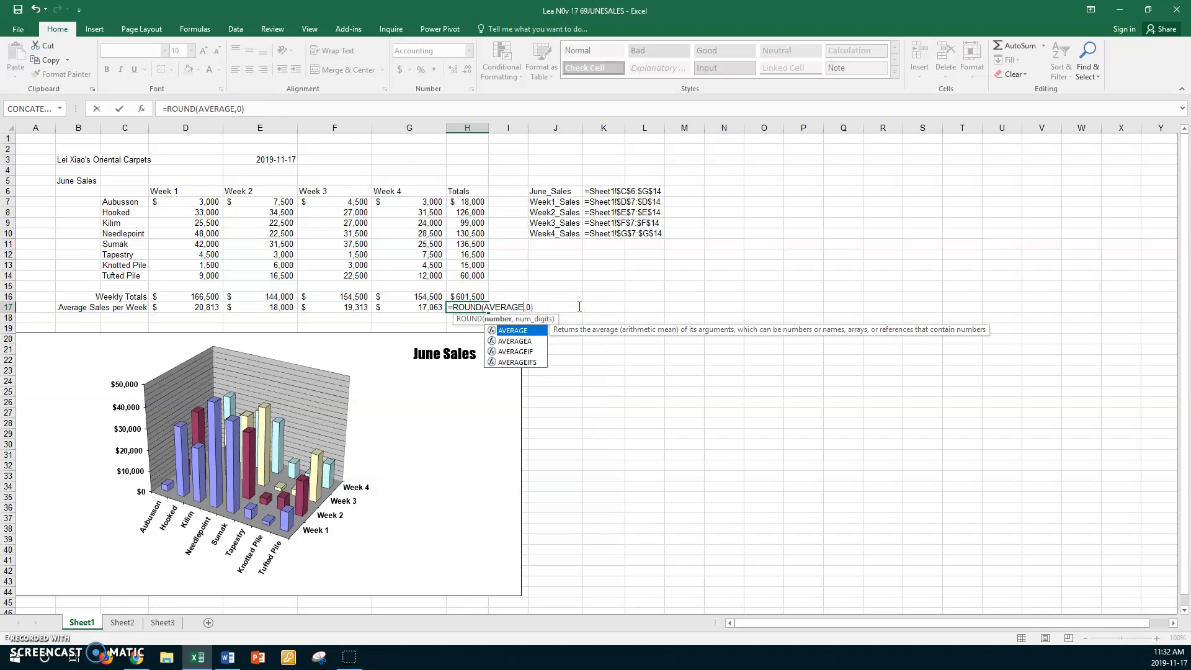
pyautogui.write('(')
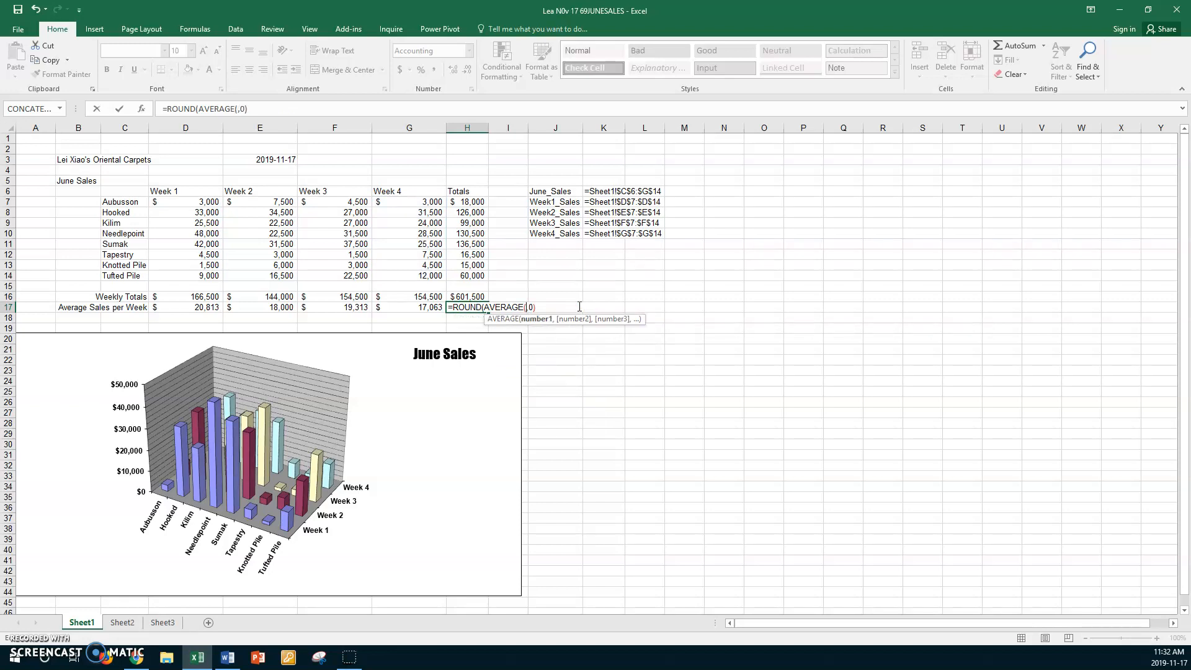
pyautogui.moveTo(473, 202); pyautogui.dragTo(473, 273)
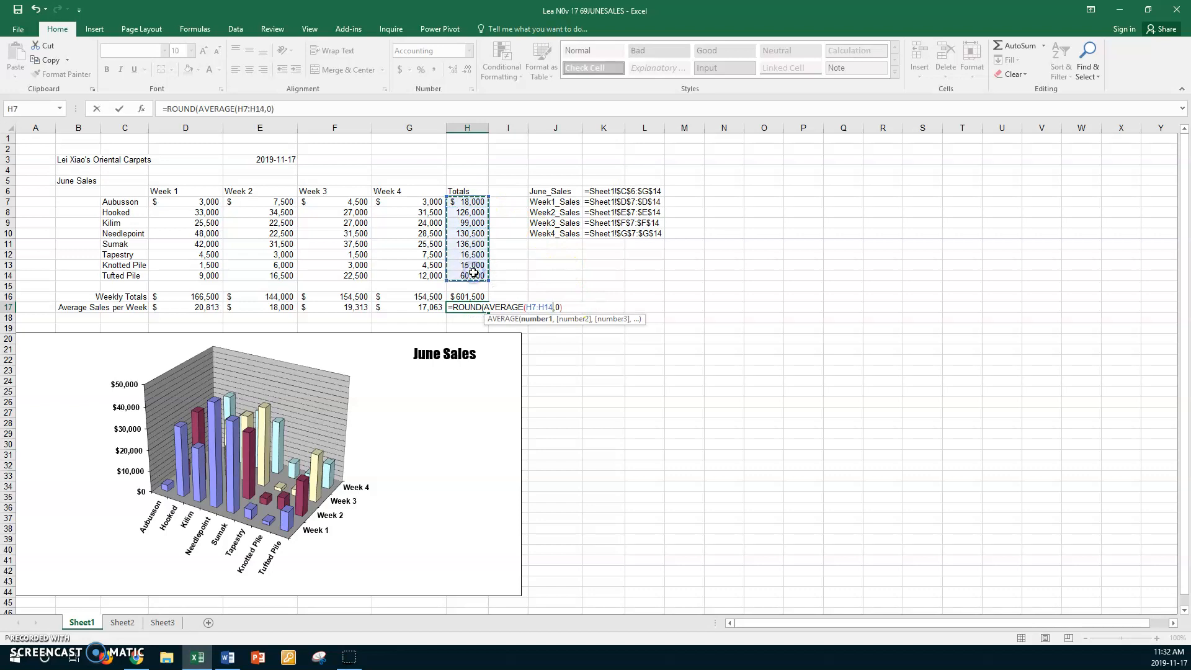
pyautogui.click(561, 307)
pyautogui.write(')')
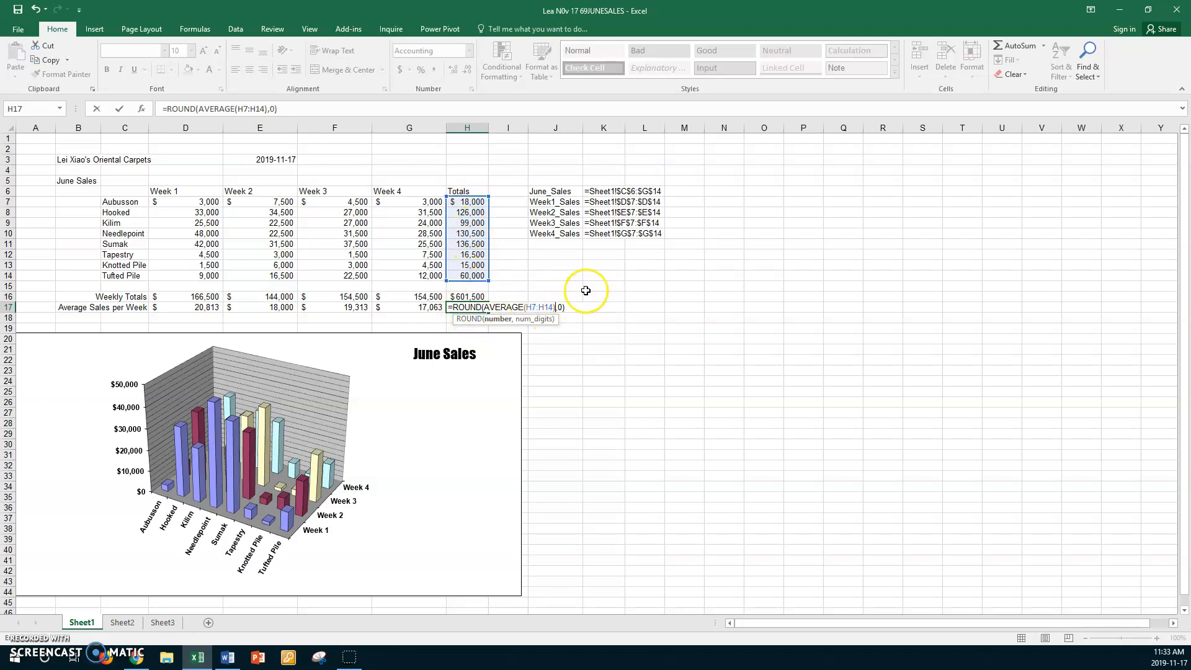
pyautogui.press('Return')
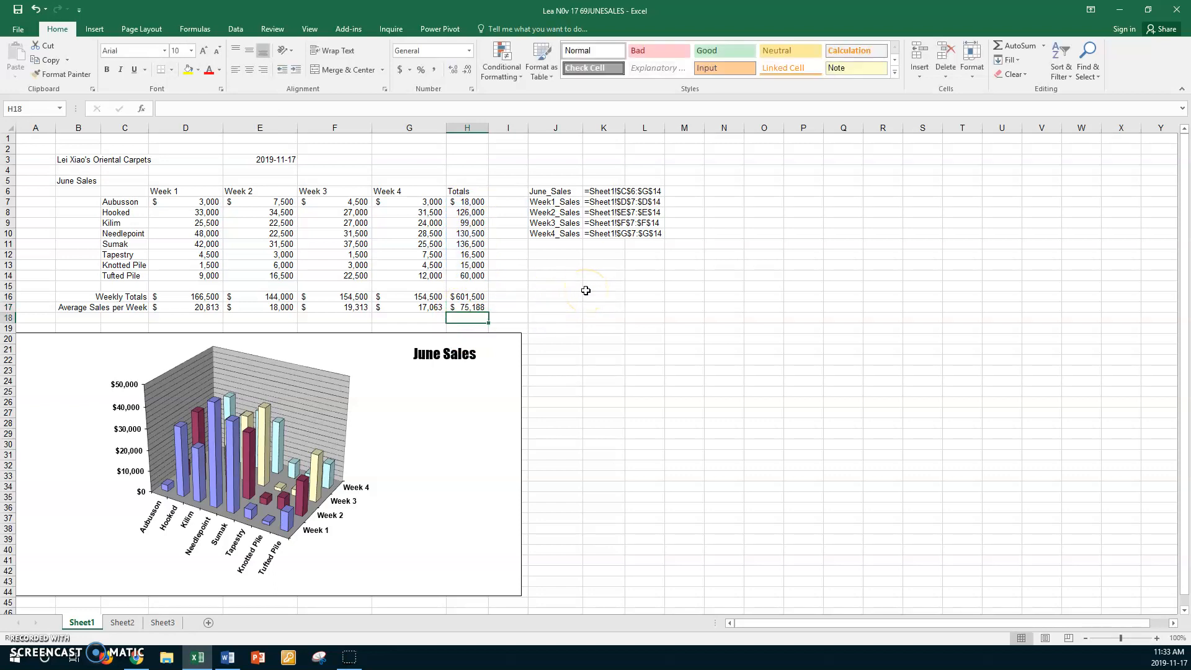
# Check the average formulas across row 17 and clear the contents of H17
pyautogui.click(462, 307)
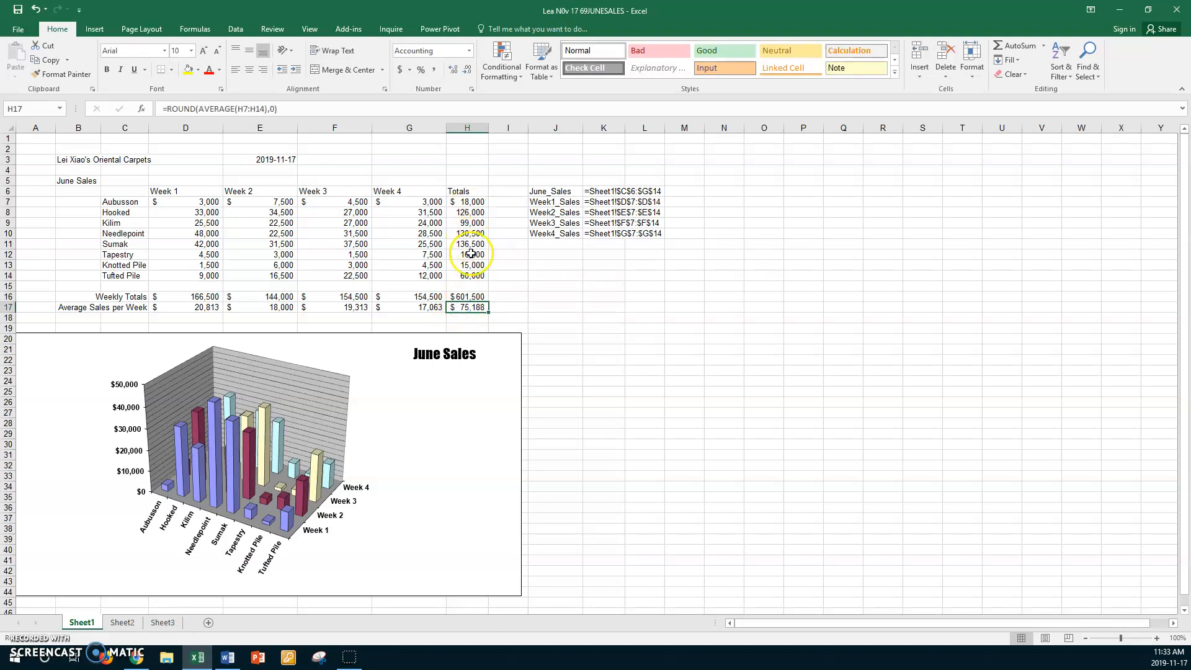
pyautogui.click(180, 306)
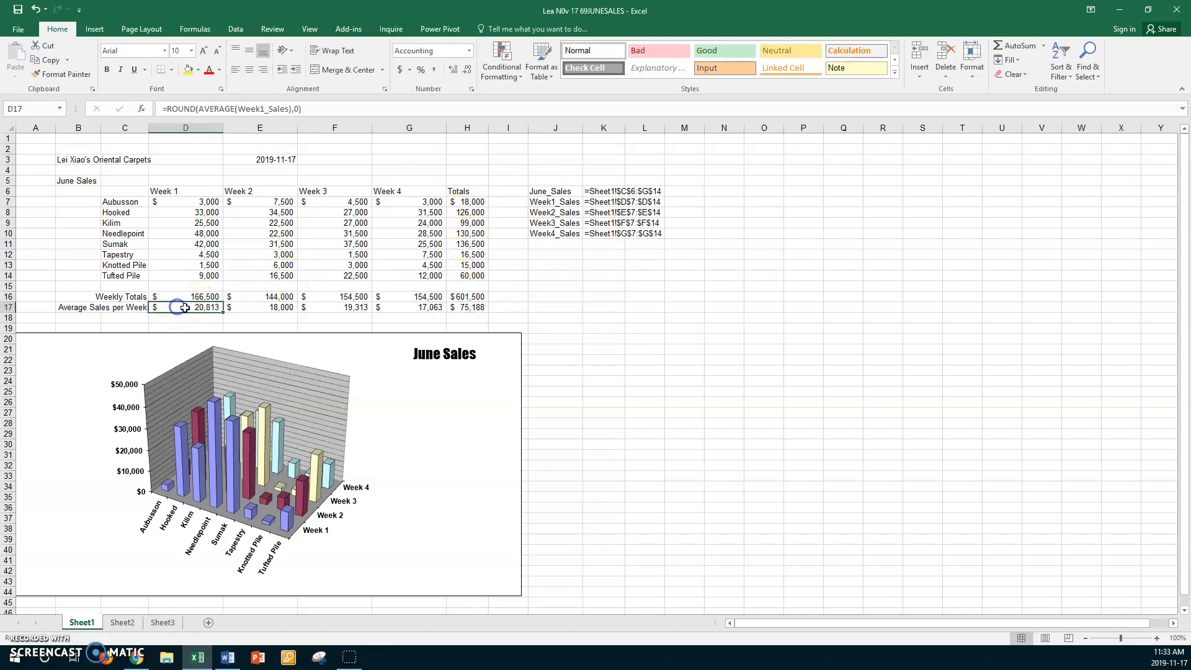
pyautogui.click(239, 307)
pyautogui.click(347, 307)
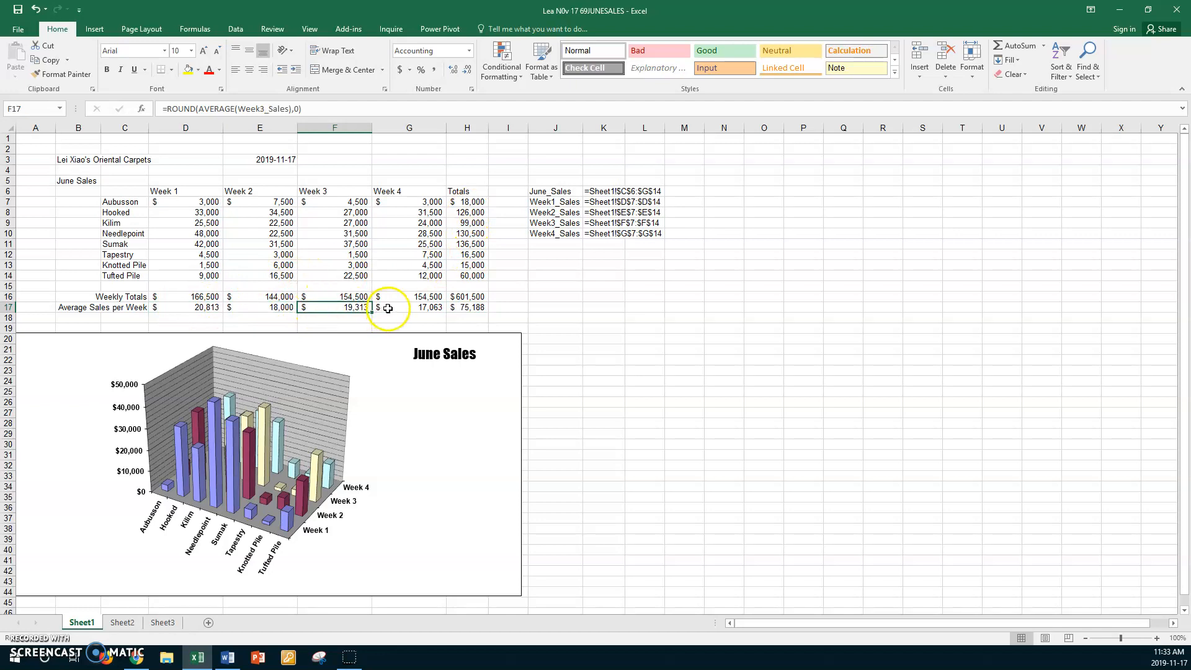
pyautogui.click(388, 308)
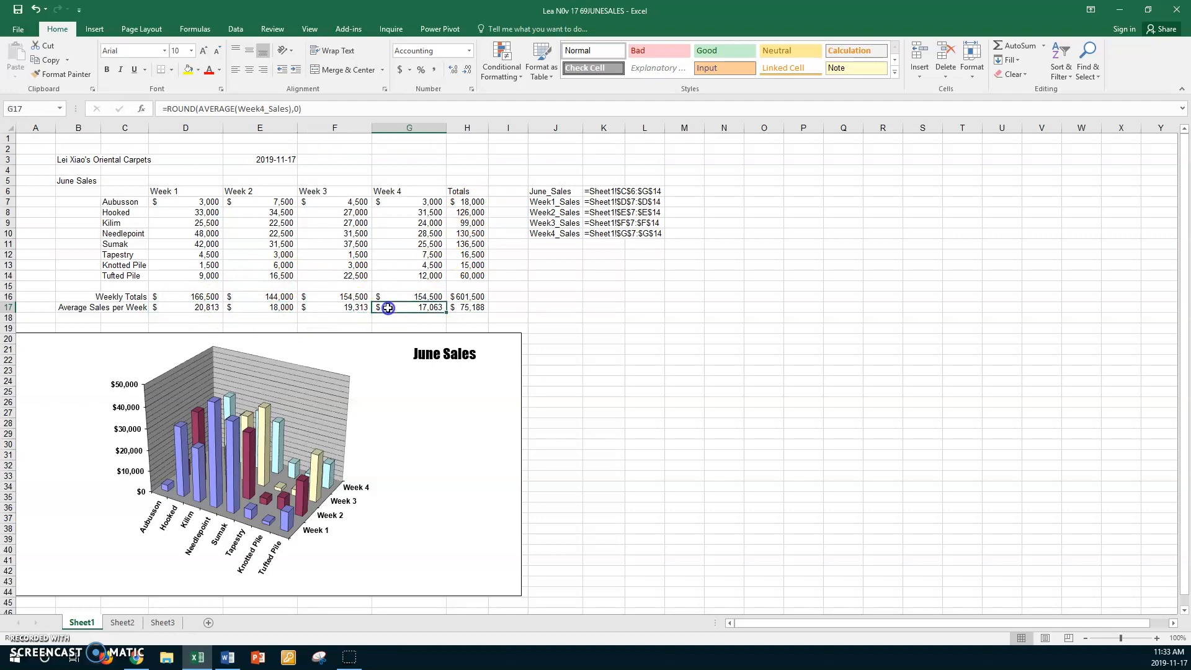
pyautogui.click(471, 306)
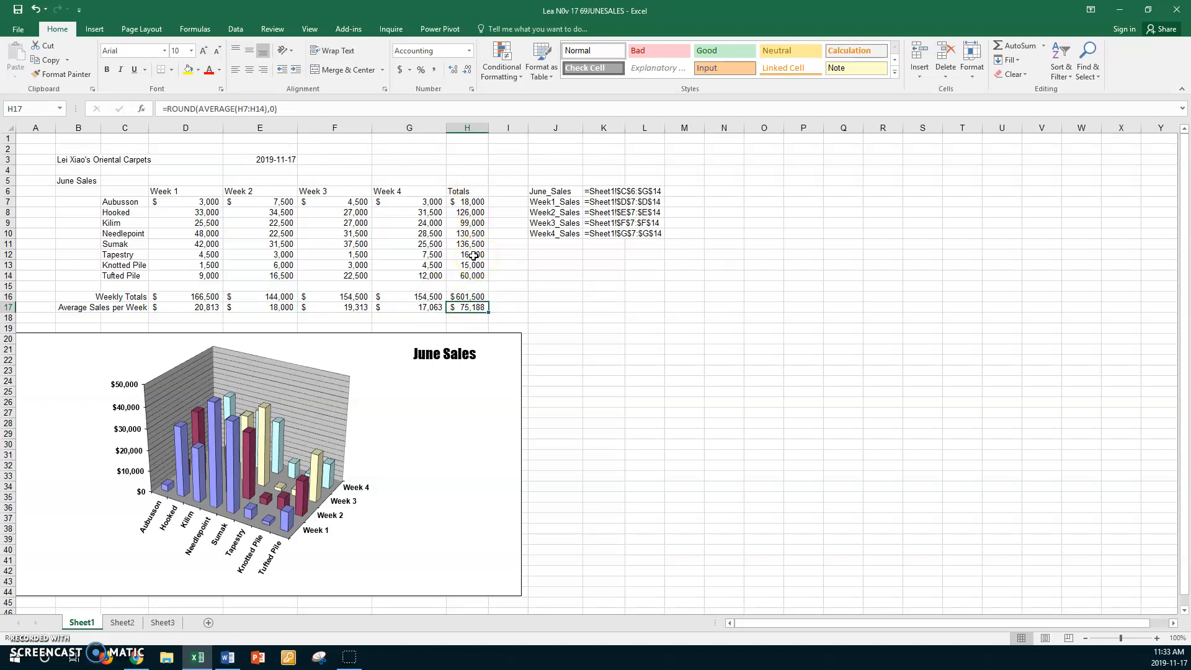
pyautogui.click(472, 306)
pyautogui.press('Delete')
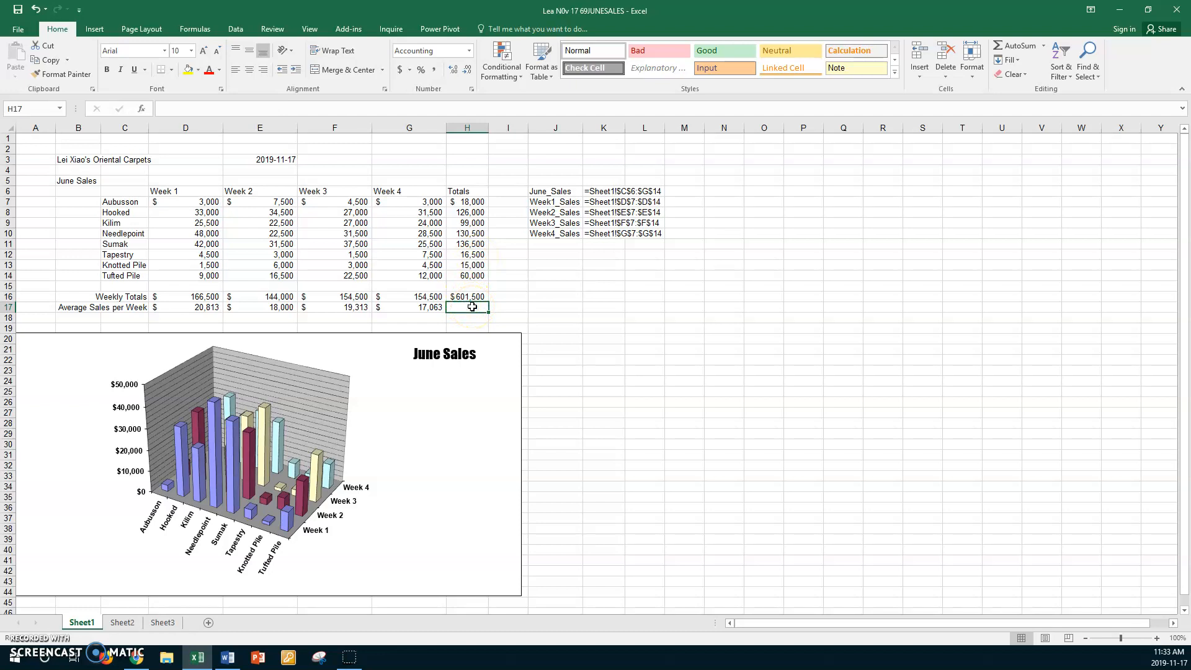
pyautogui.click(473, 296)
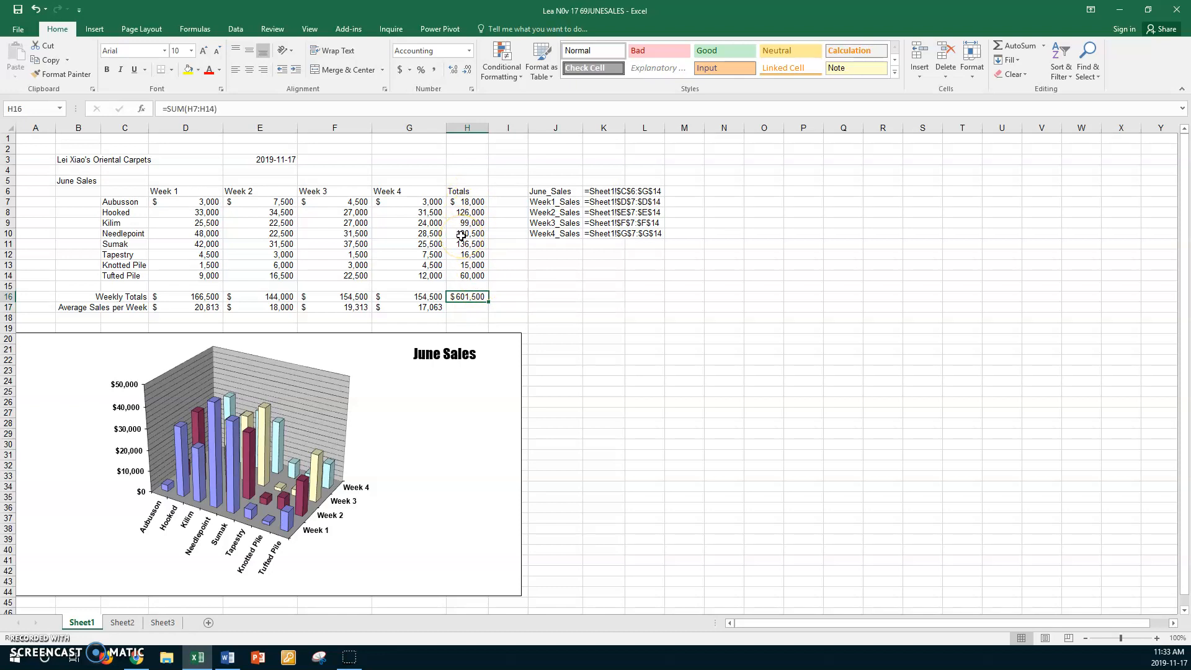
# Copy the June Sales chart and paste the duplicate beside the original, starting at cell J20
pyautogui.click(364, 337)
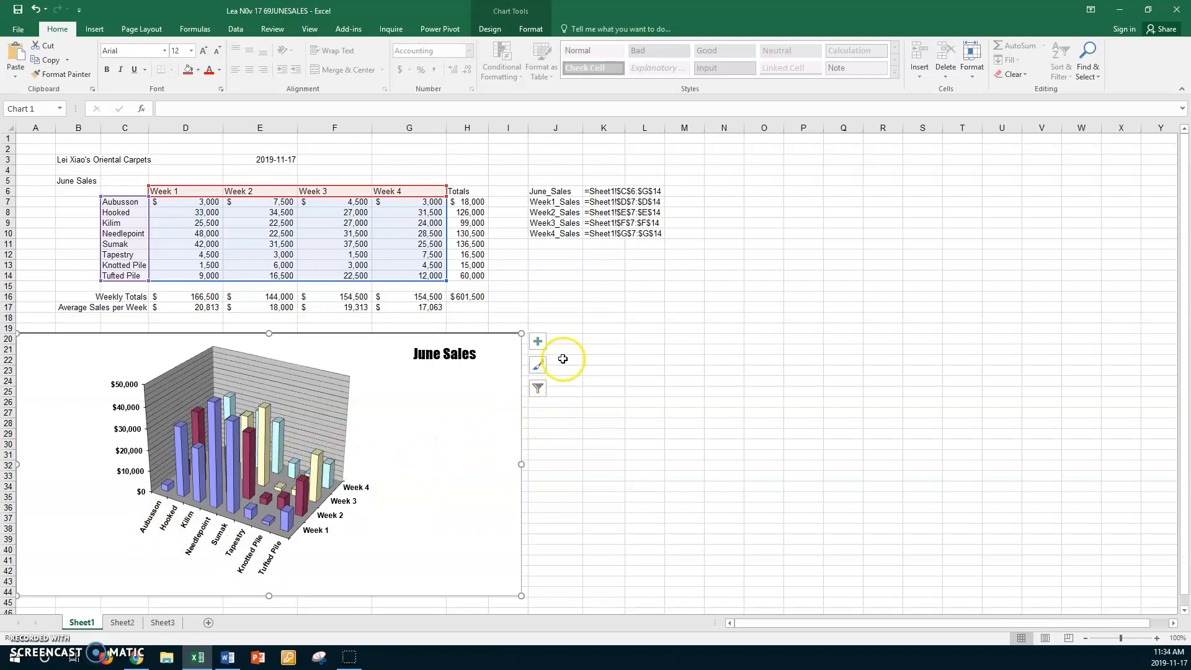
pyautogui.click(569, 337)
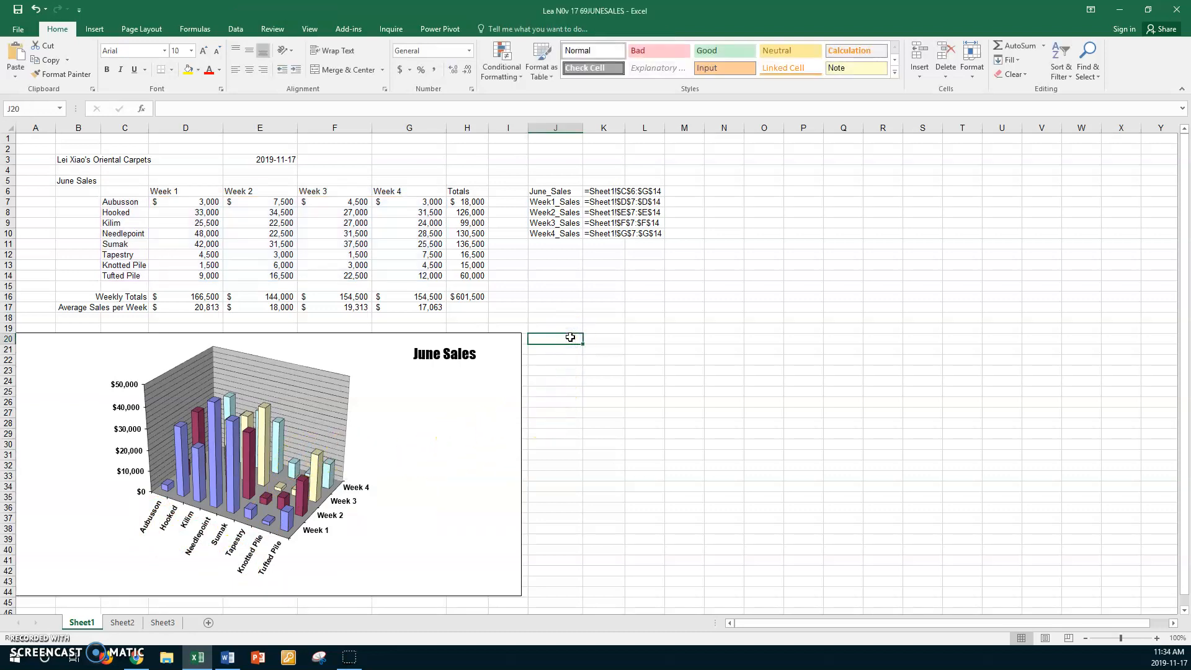
pyautogui.hotkey('ctrl', 'v')
pyautogui.click(565, 341)
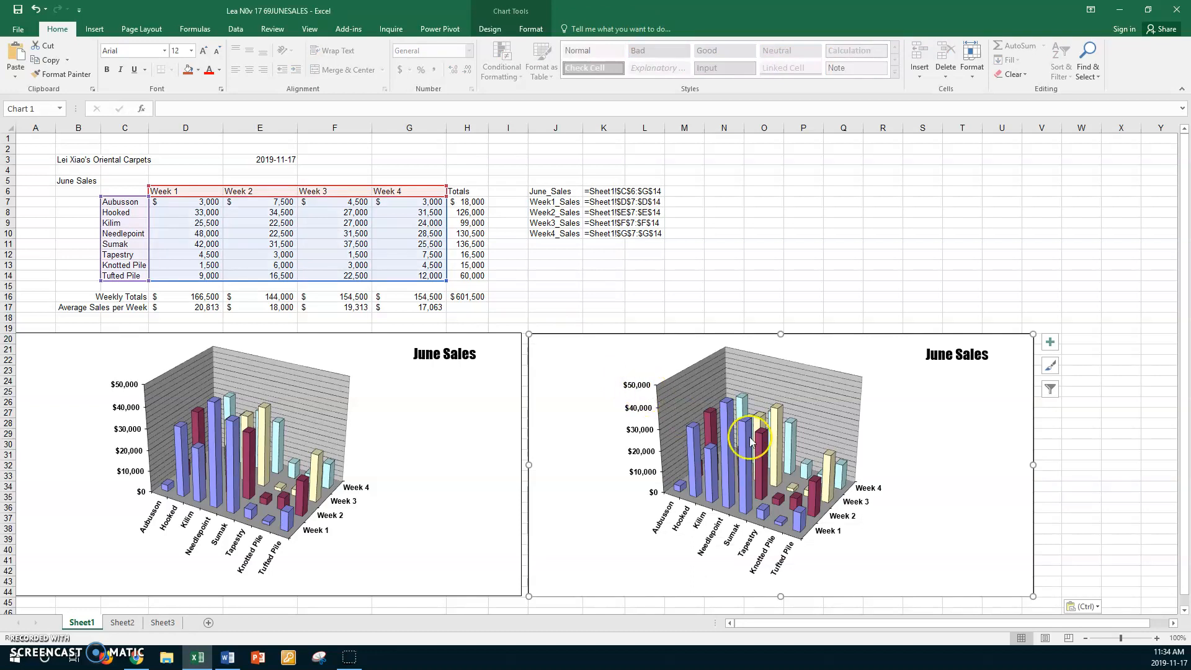
# Open the data source settings of the duplicate June Sales chart and clear its chart data range
pyautogui.rightClick(996, 375)
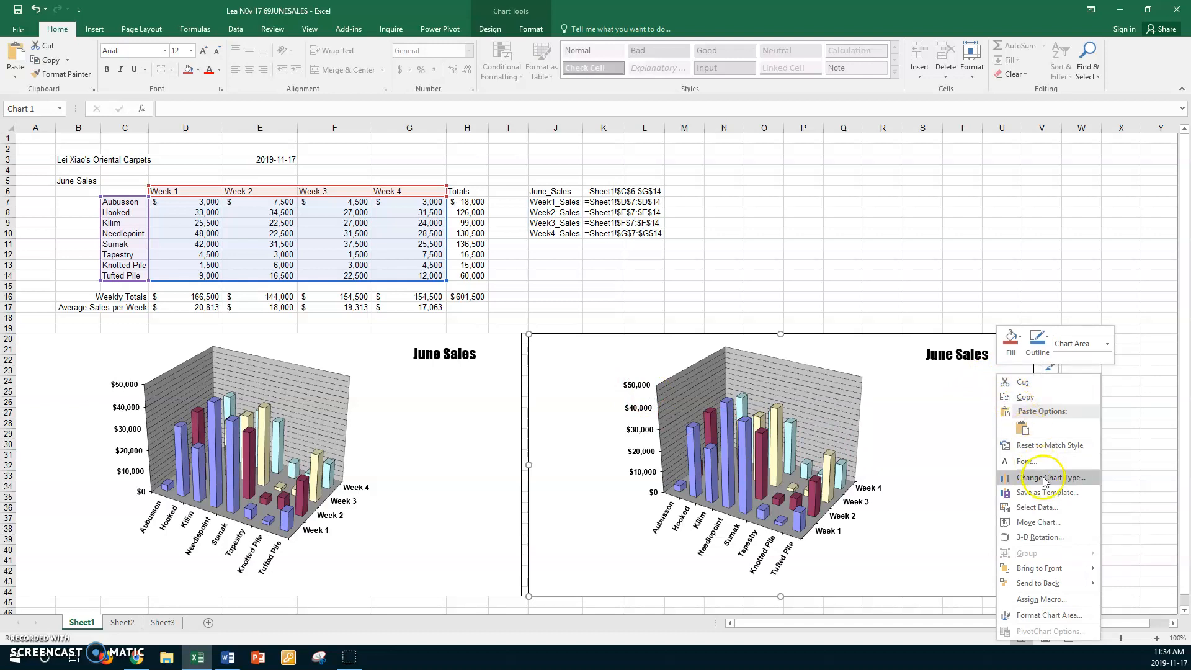
pyautogui.click(1024, 508)
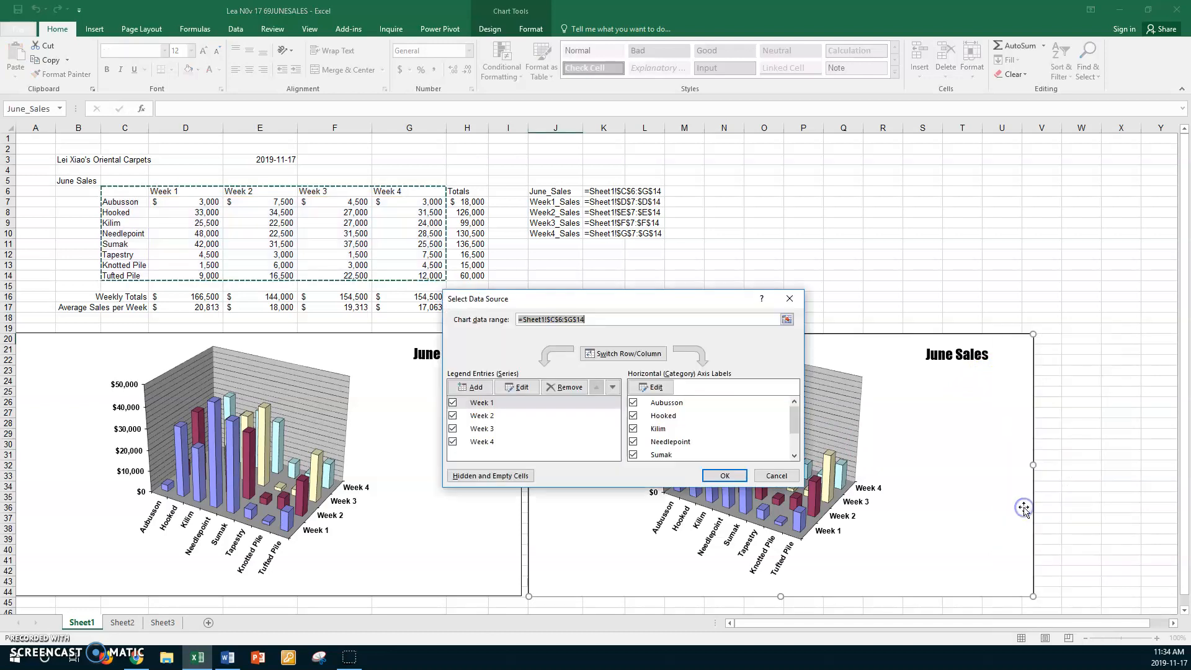
pyautogui.moveTo(596, 307); pyautogui.dragTo(753, 308)
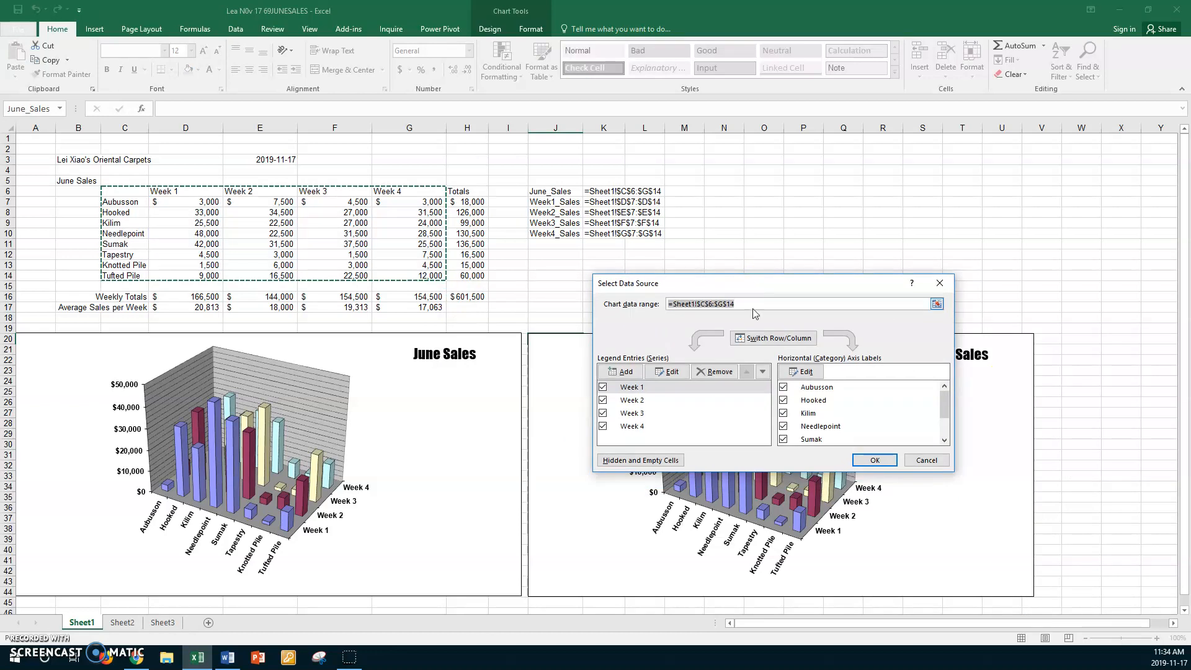
pyautogui.press('Delete')
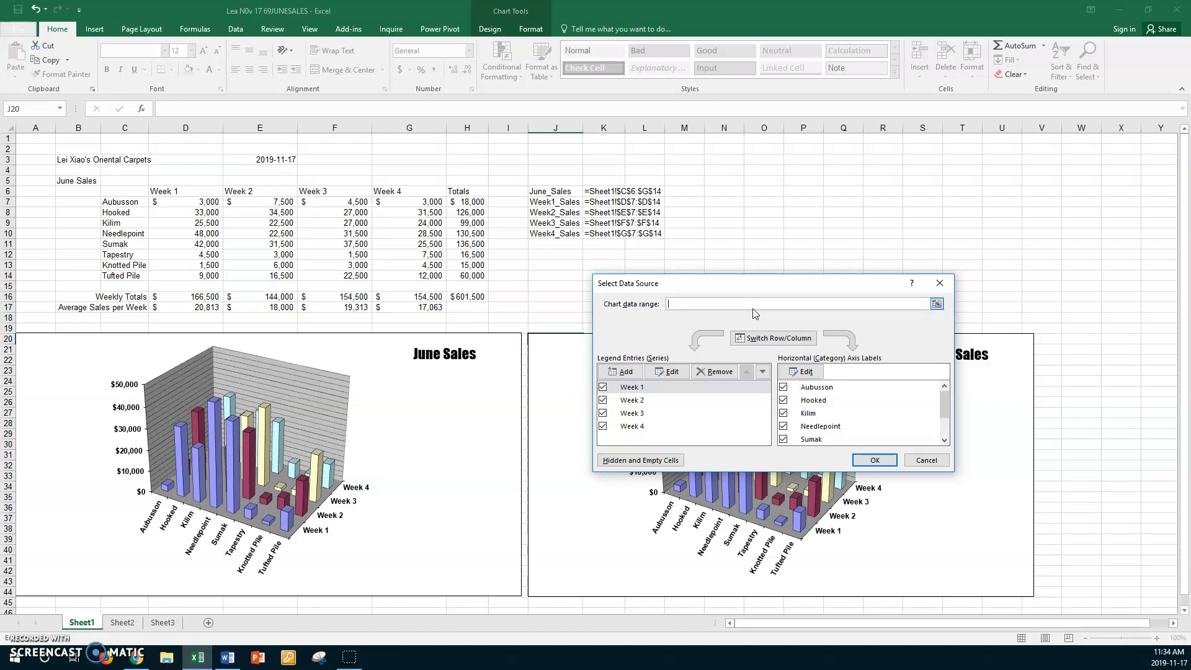
# Try to set the duplicate chart's data range to C7:C14 plus H7:H14, and clear the malformed entry
pyautogui.click(115, 192)
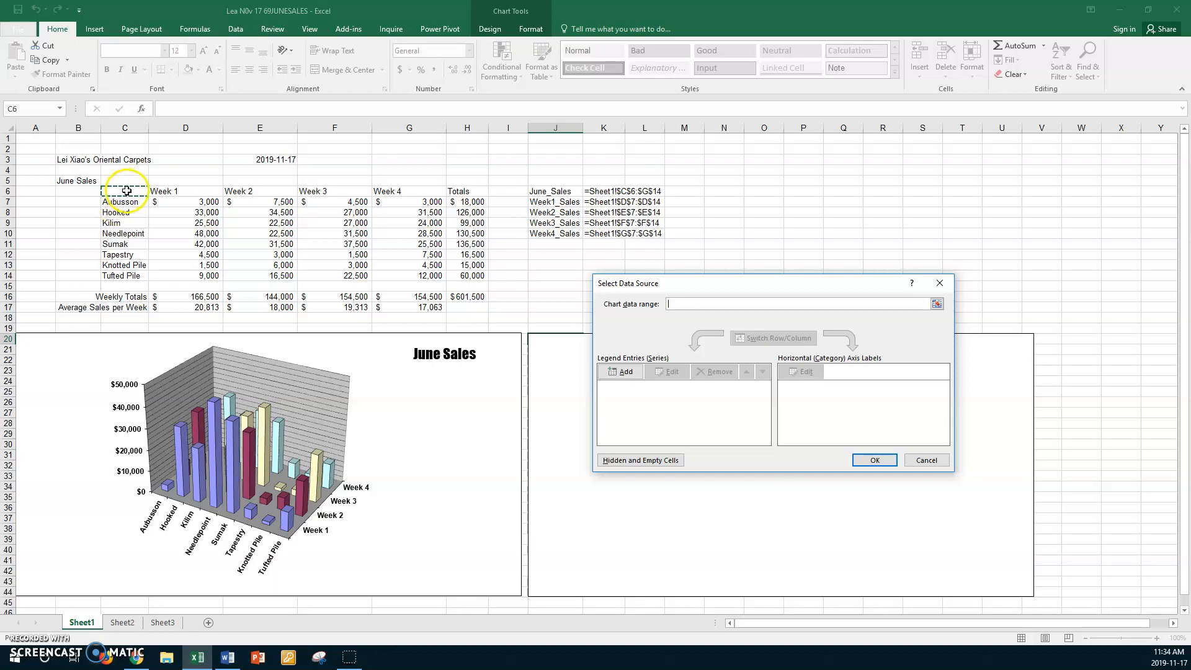
pyautogui.moveTo(121, 201); pyautogui.dragTo(125, 272)
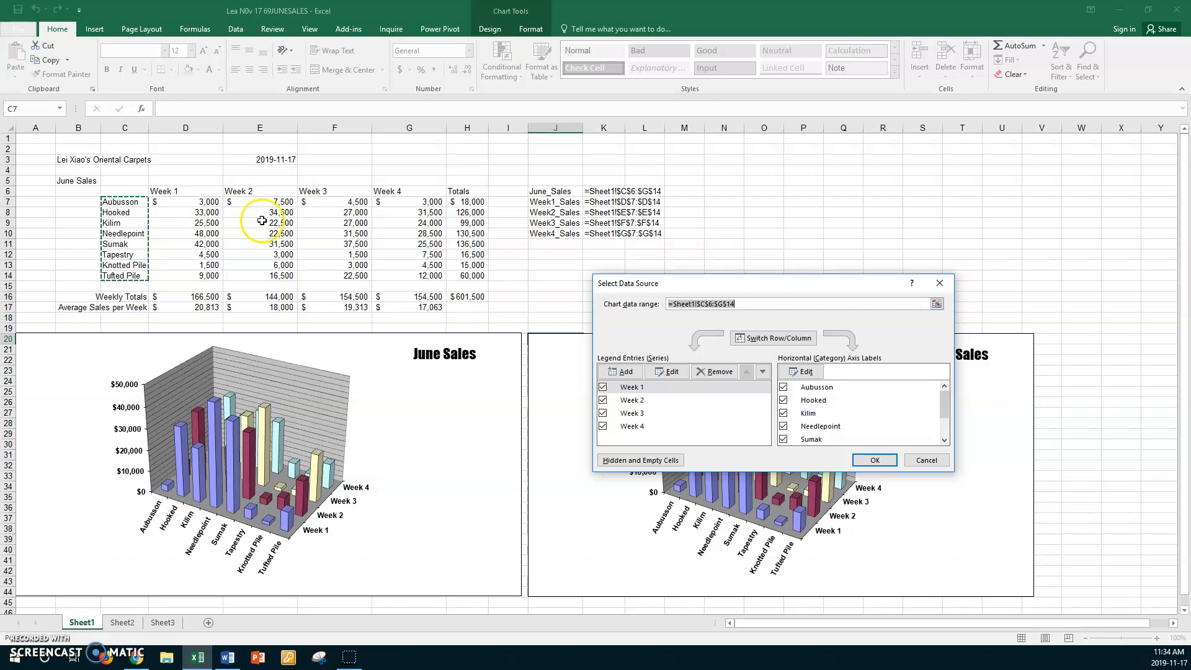
pyautogui.keyDown('ctrl'); pyautogui.click(459, 201); pyautogui.keyUp('ctrl')
pyautogui.moveTo(459, 202); pyautogui.dragTo(474, 277)
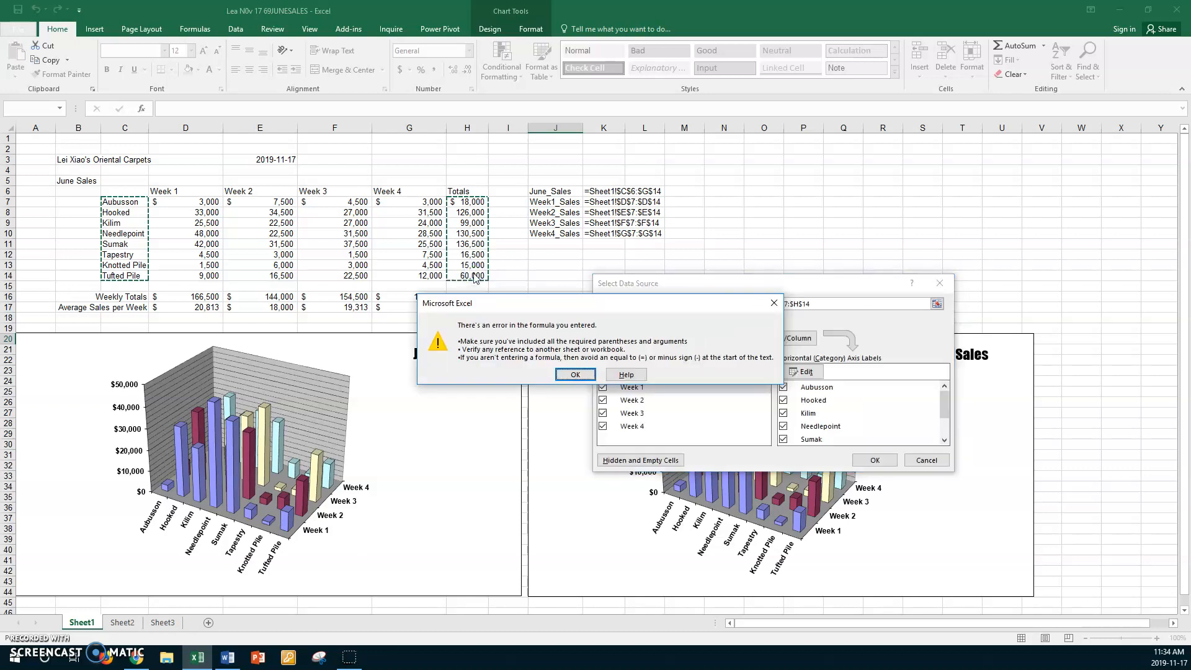
pyautogui.click(574, 375)
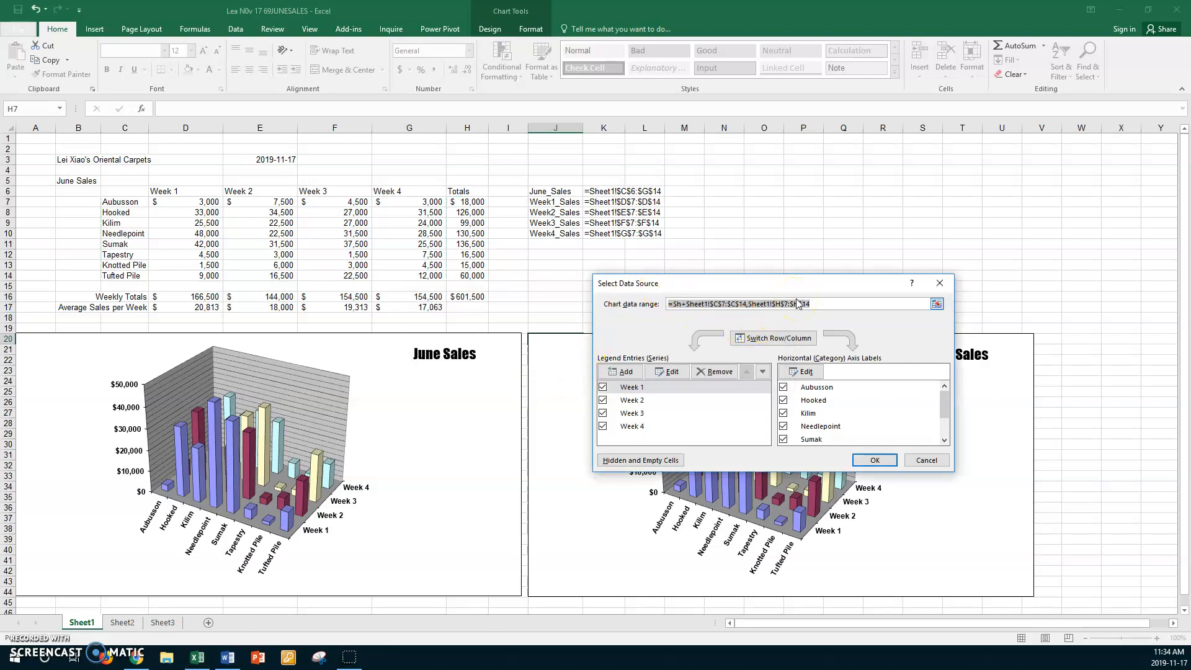
pyautogui.press('BackSpace')
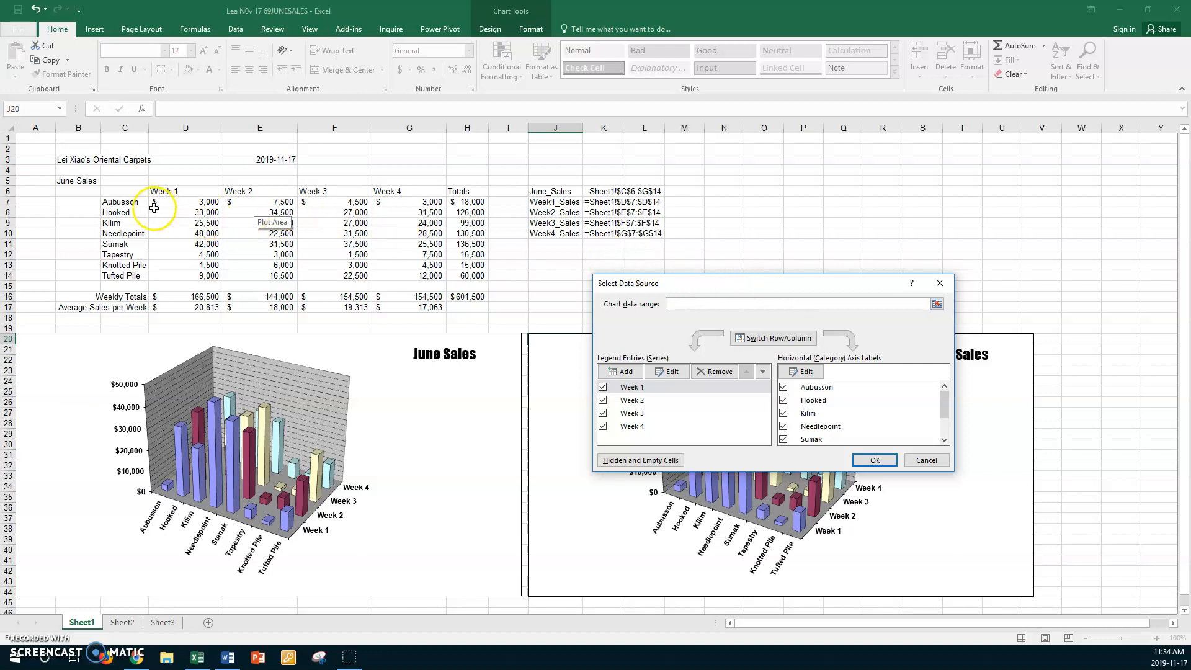
# Set the duplicate chart's data range to the carpet names in C7:C14 and the totals in H7:H14
pyautogui.click(938, 304)
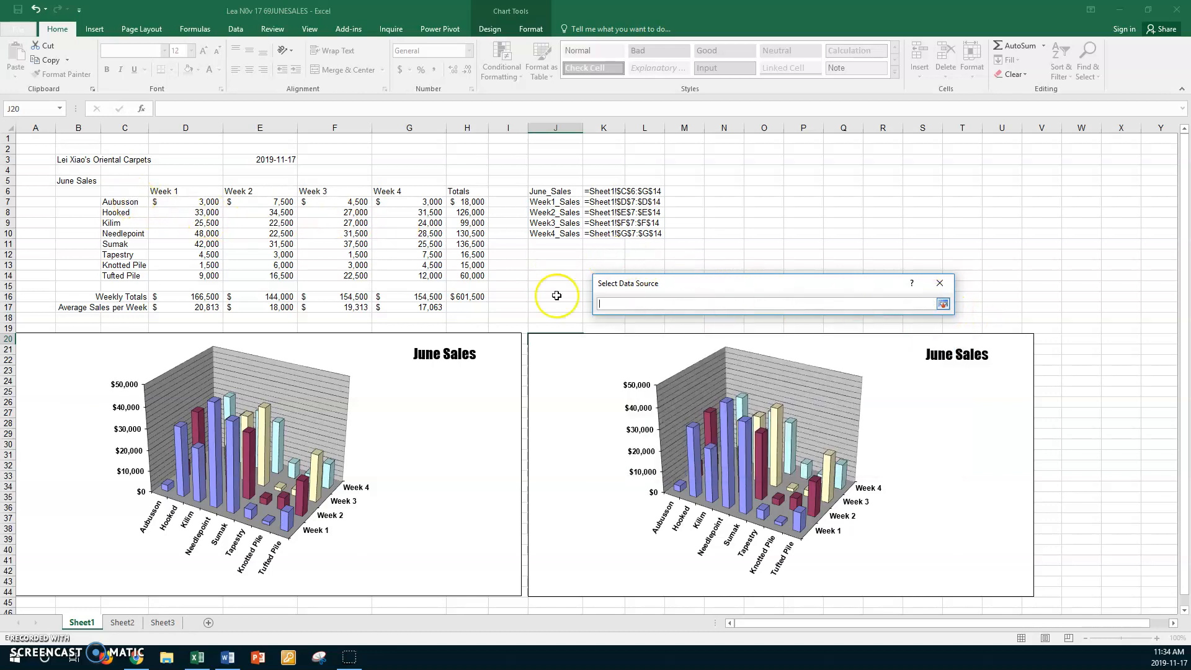
pyautogui.click(130, 201)
pyautogui.moveTo(131, 202); pyautogui.dragTo(112, 272)
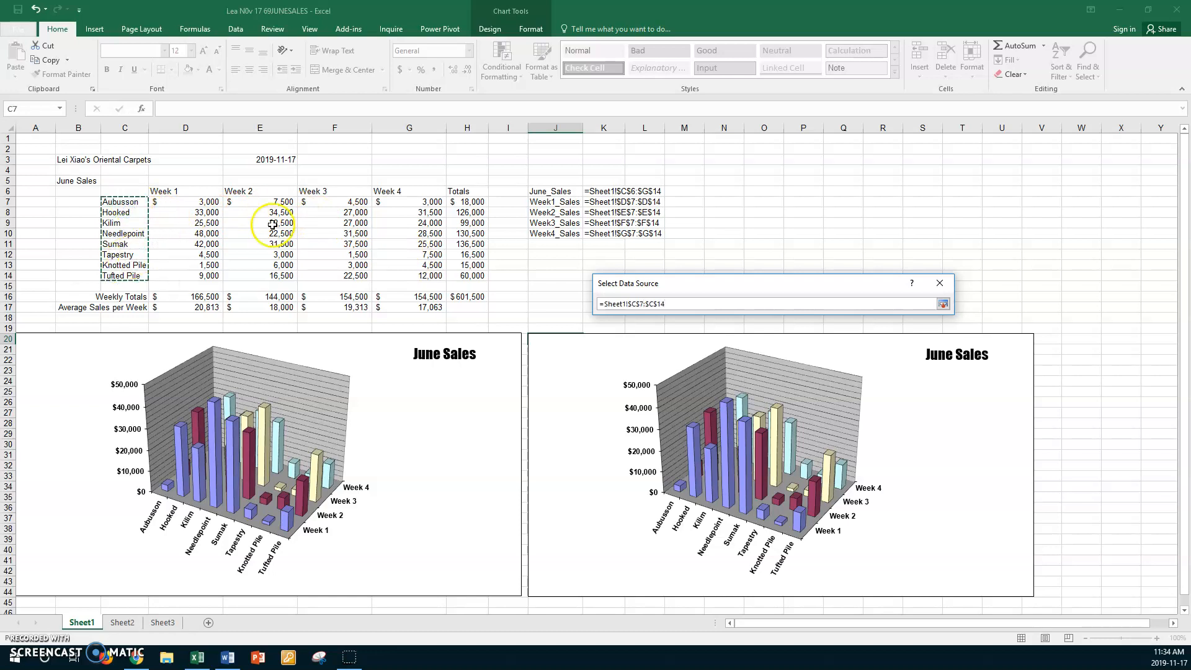
pyautogui.moveTo(482, 203); pyautogui.dragTo(476, 275)
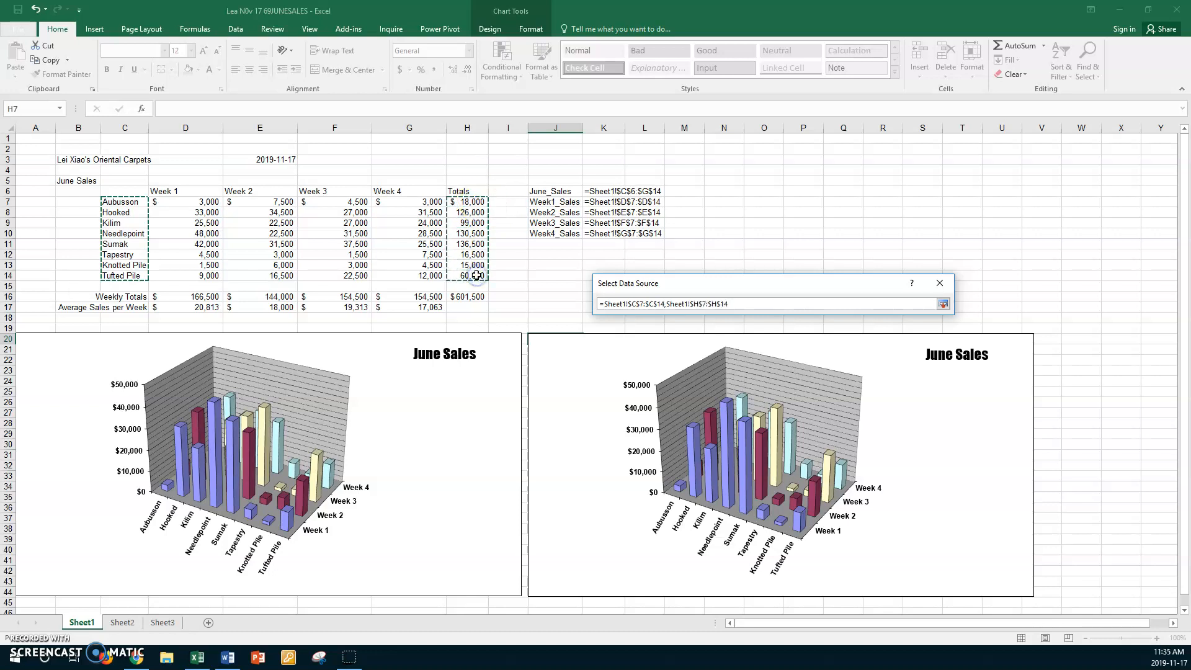
pyautogui.click(942, 304)
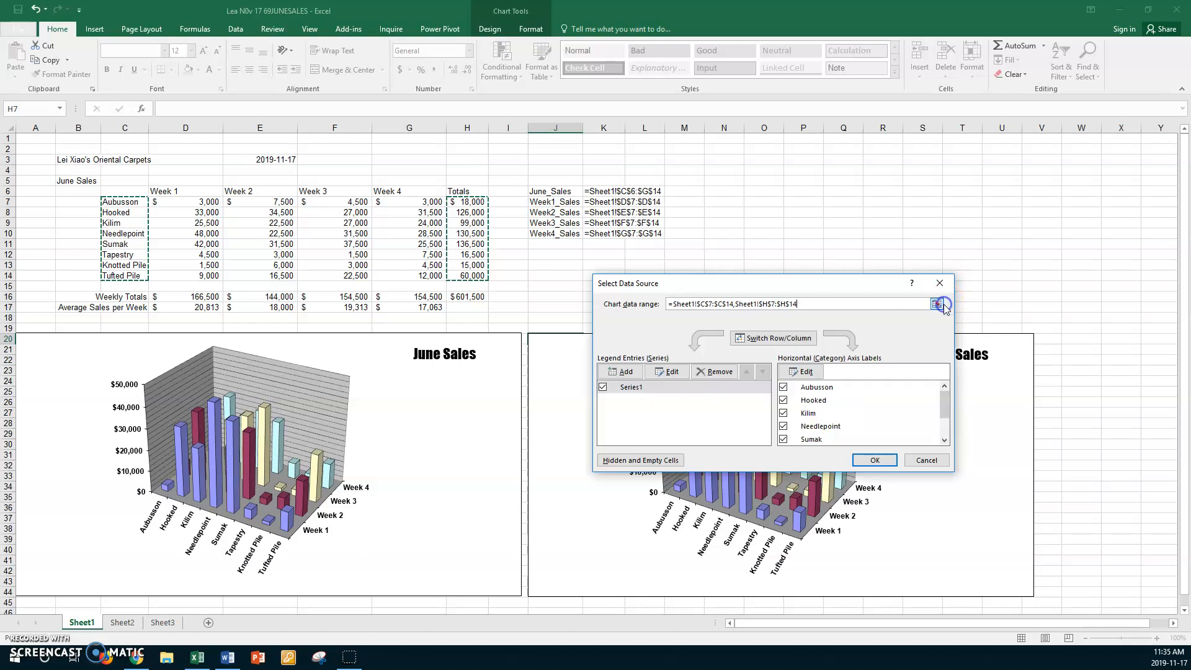
pyautogui.click(877, 460)
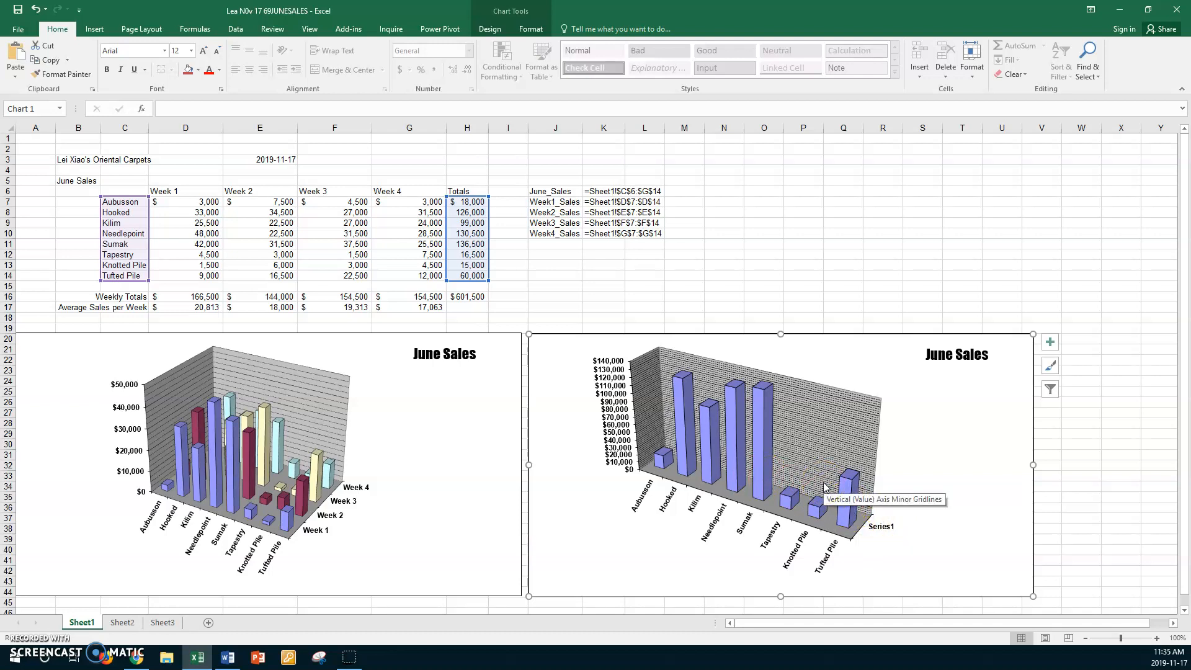
# Change the duplicate June Sales chart's type to 3-D Pie
pyautogui.click(1006, 374)
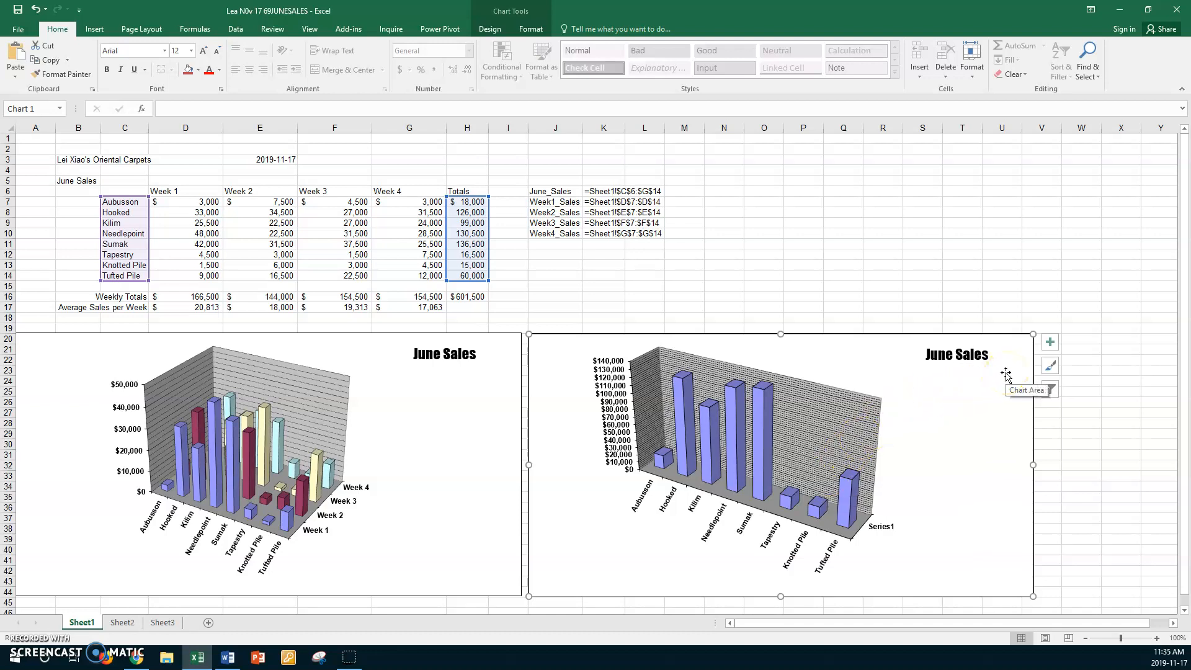
pyautogui.rightClick(1005, 374)
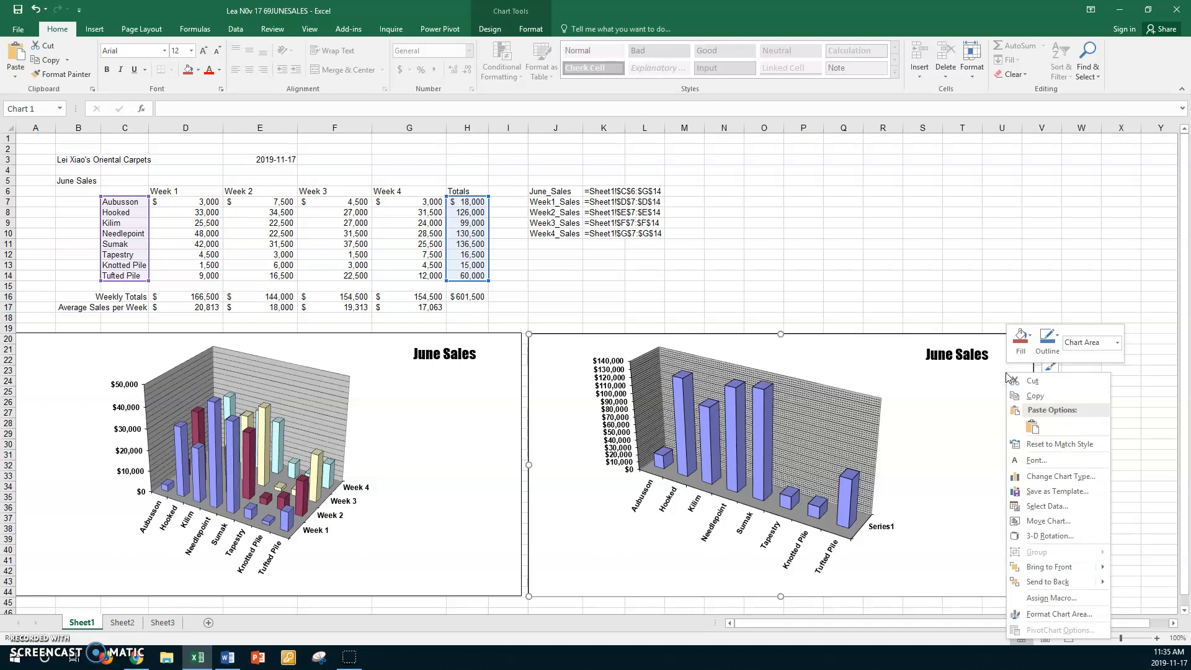
pyautogui.click(1034, 475)
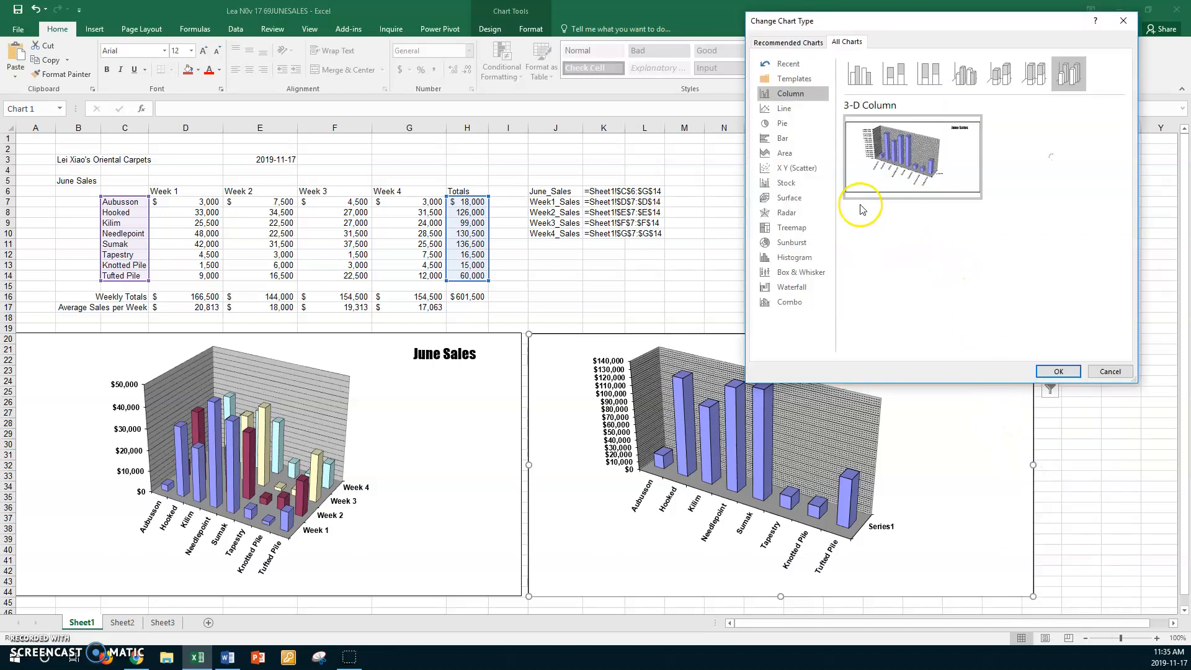
pyautogui.click(782, 123)
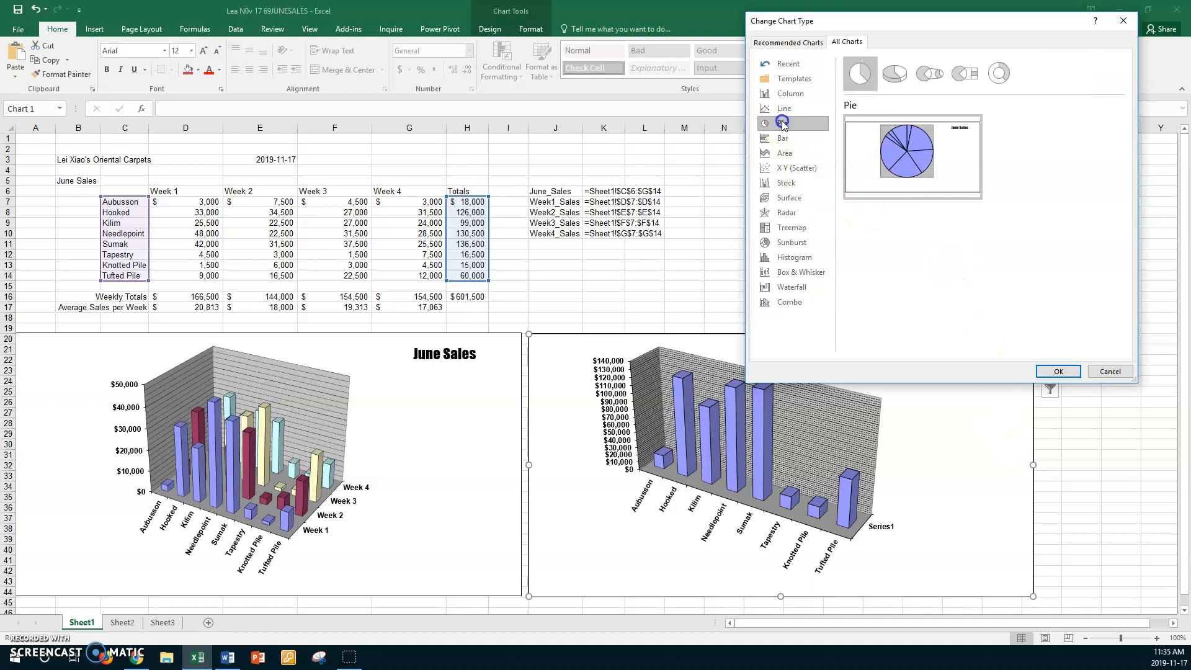
pyautogui.click(888, 83)
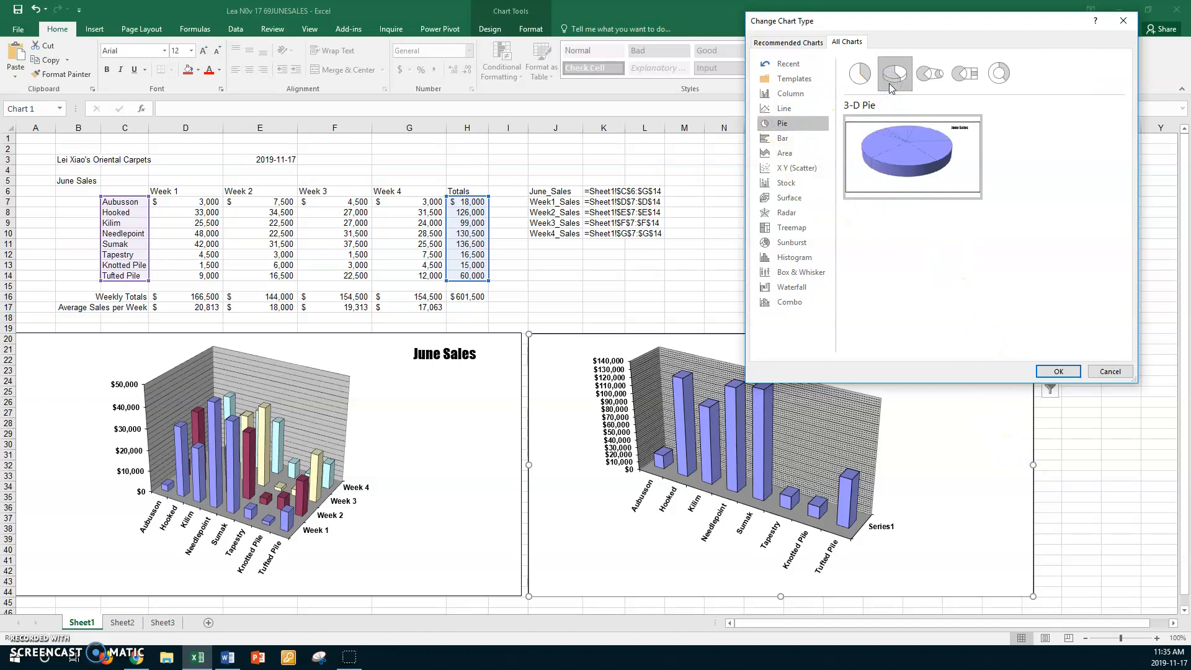
pyautogui.click(1058, 371)
pyautogui.click(1046, 374)
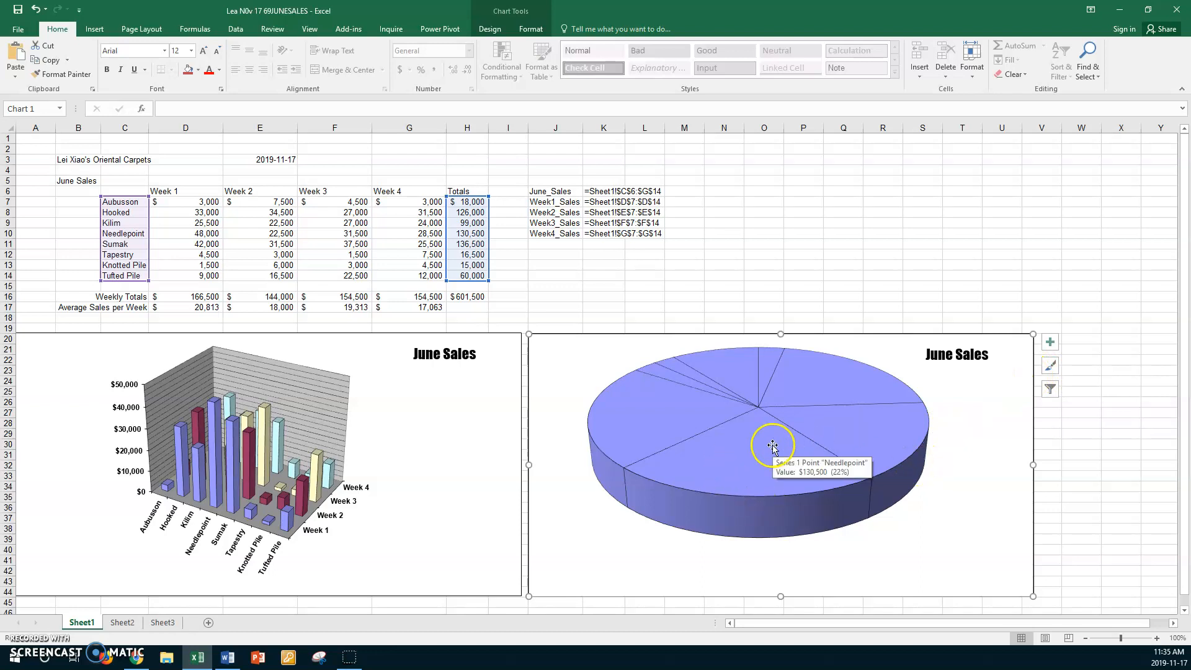
# Preview the available chart styles on the 3-D pie chart and apply Style 3
pyautogui.click(491, 29)
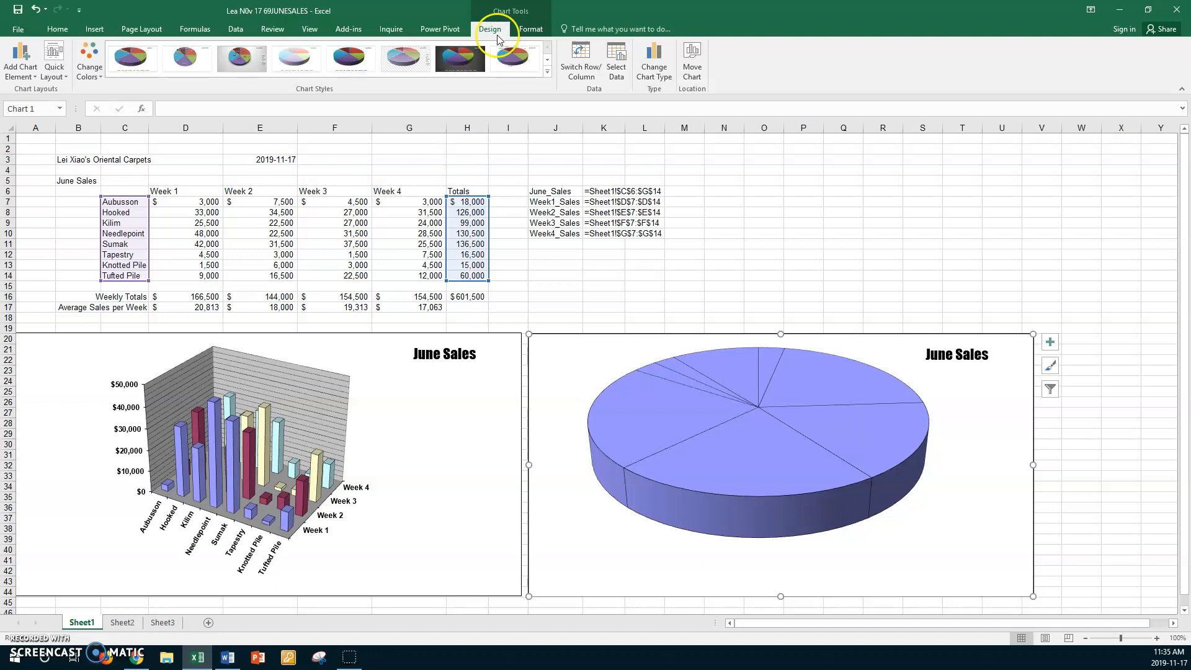
pyautogui.click(547, 71)
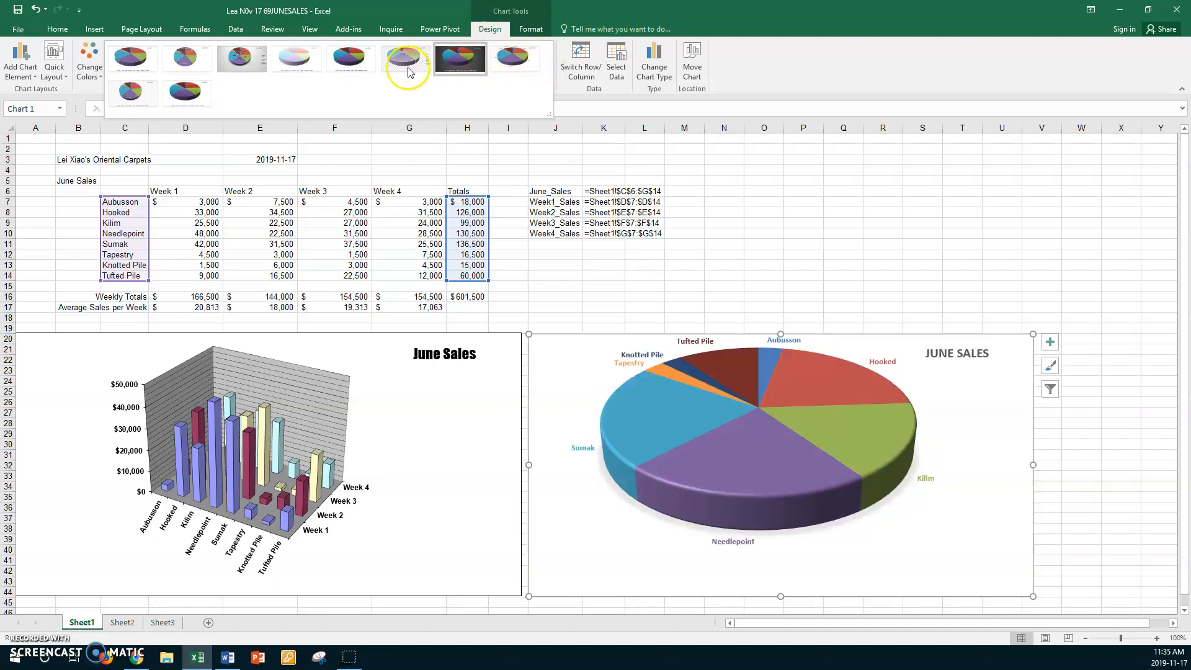
pyautogui.click(28, 650)
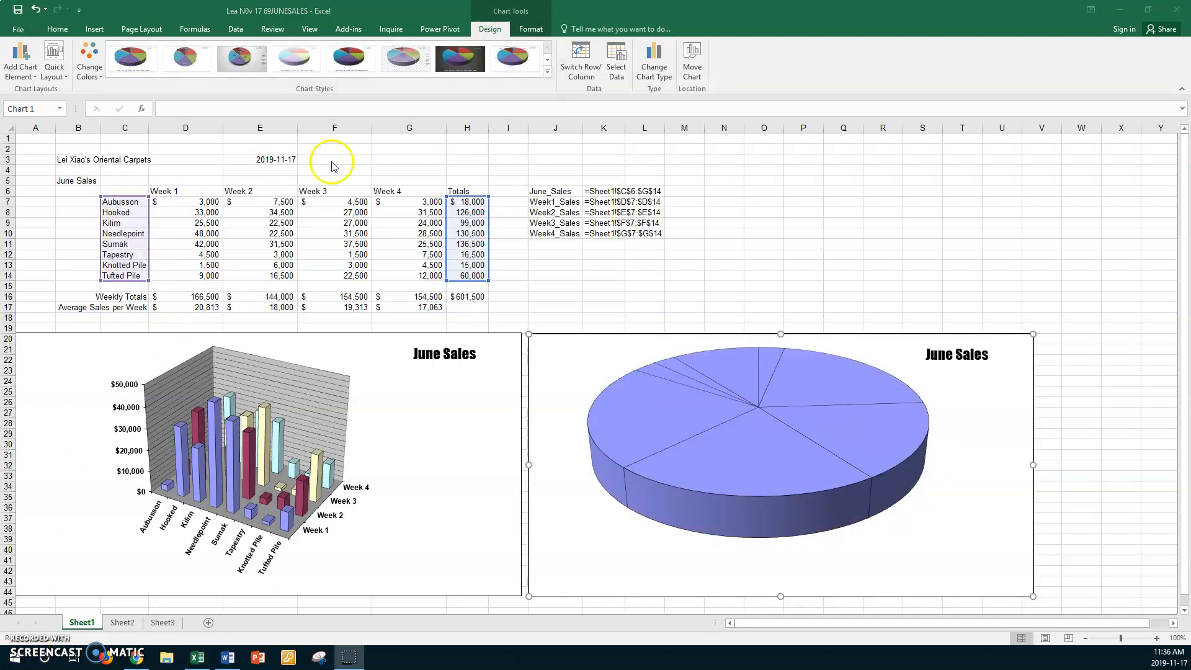
pyautogui.click(547, 72)
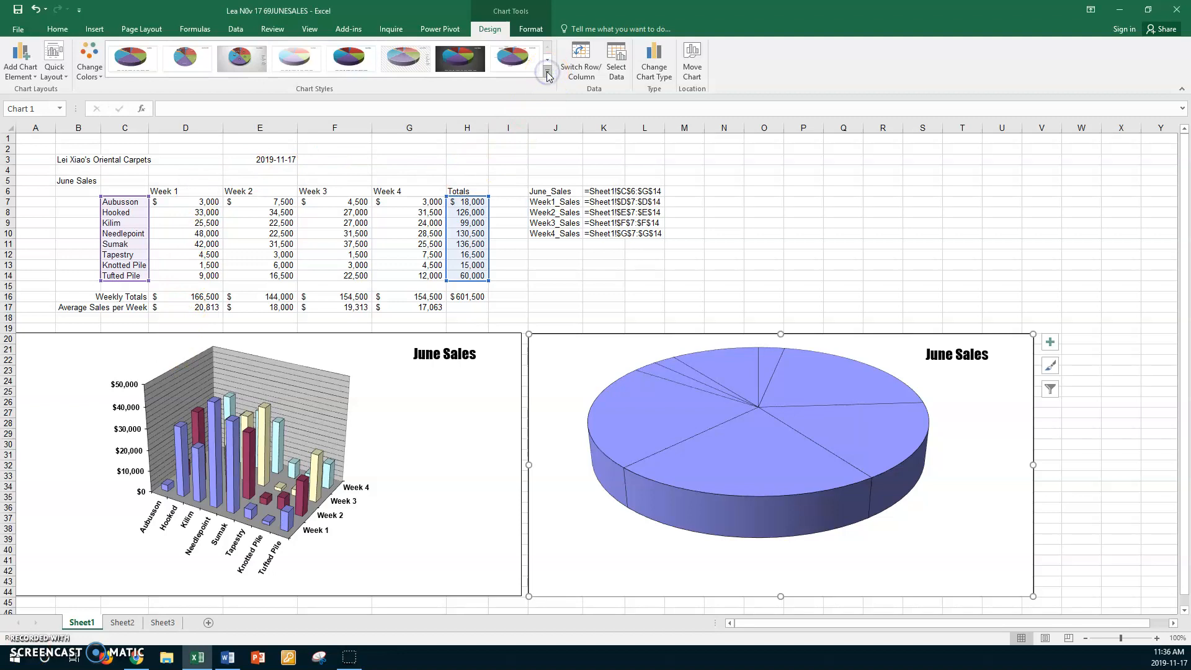
pyautogui.click(547, 72)
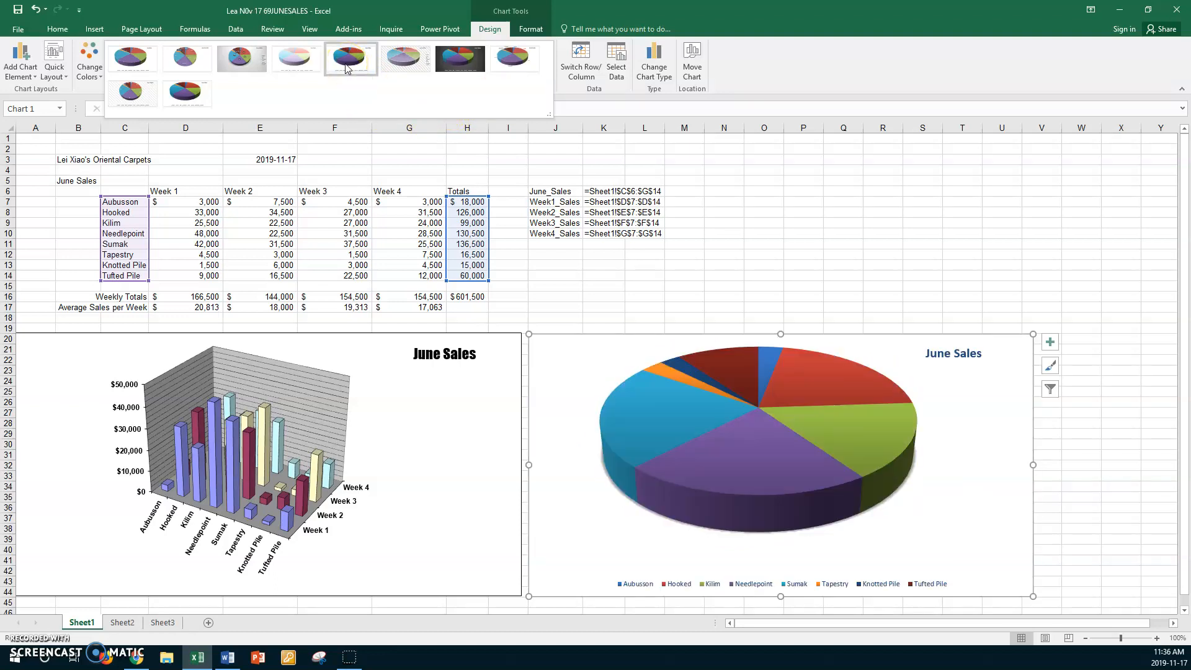
pyautogui.click(295, 59)
pyautogui.click(247, 59)
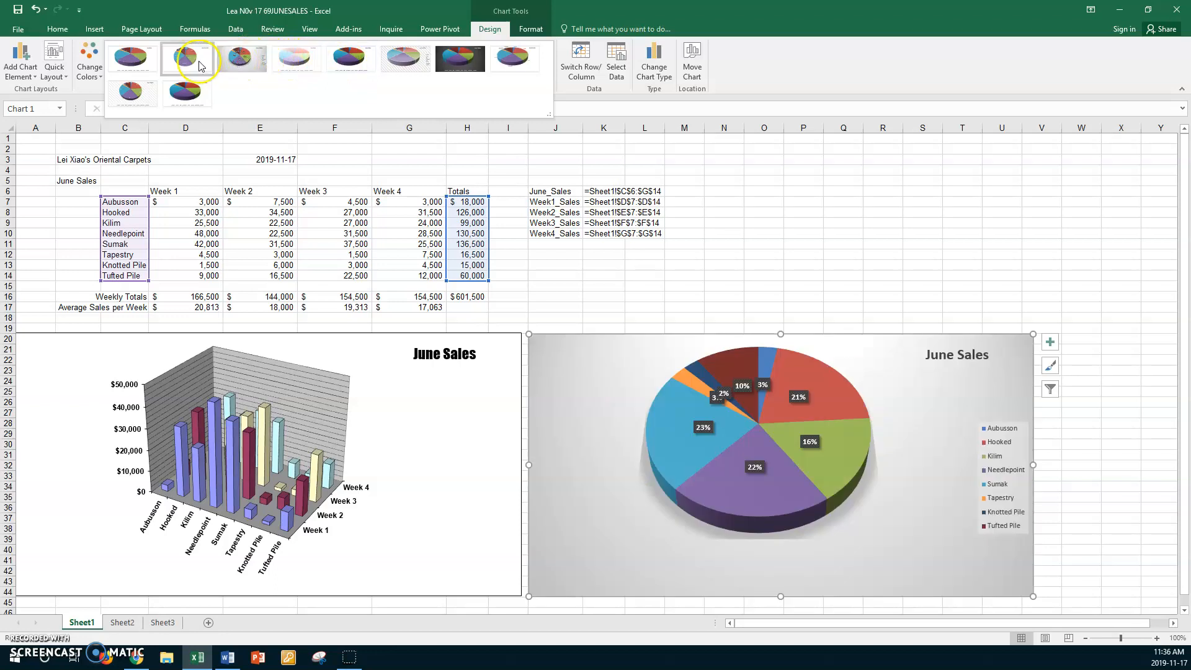
pyautogui.click(178, 65)
pyautogui.click(137, 61)
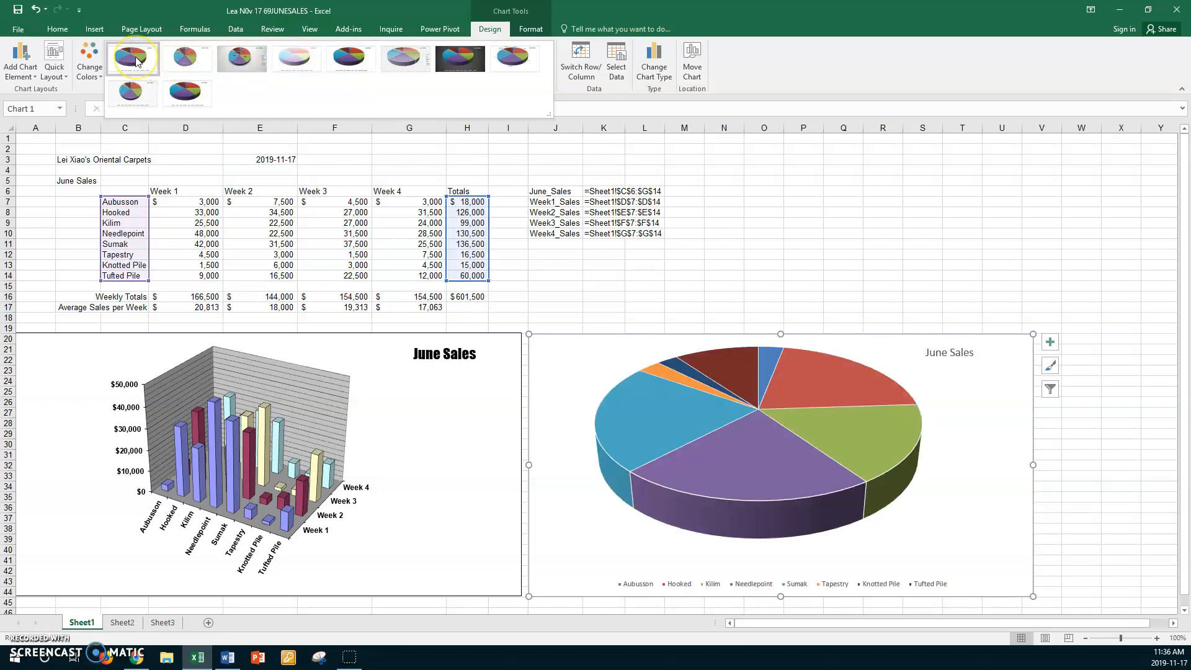
pyautogui.click(136, 100)
pyautogui.click(169, 98)
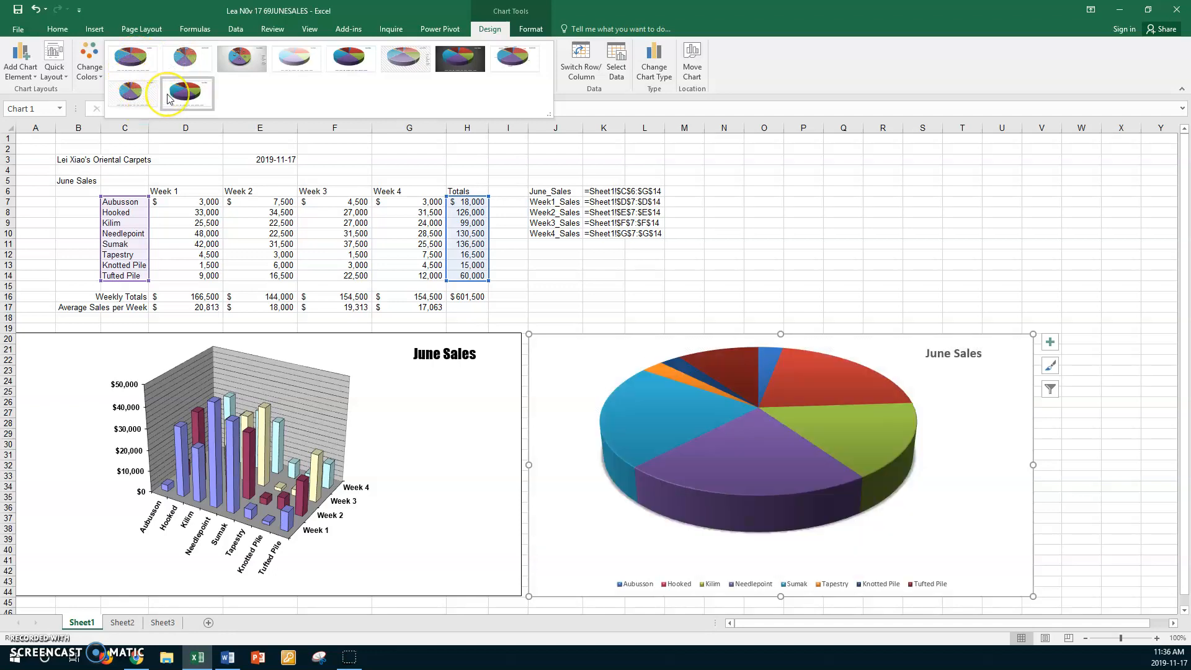
pyautogui.click(238, 61)
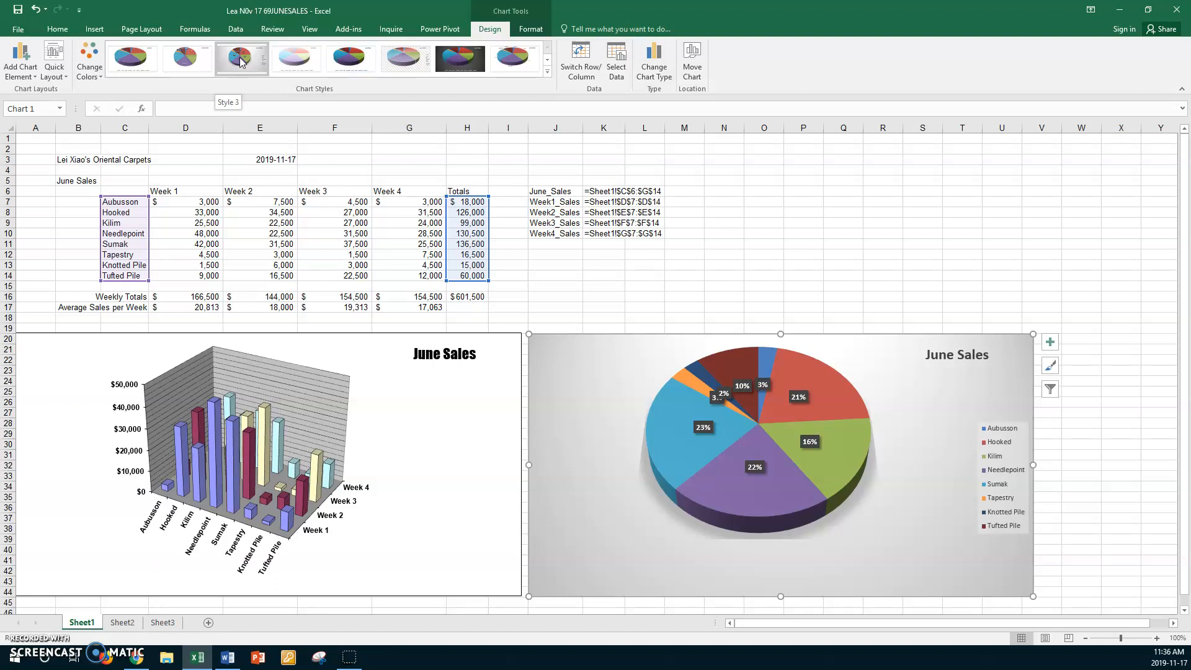
# Delete the pie chart's legend and add the category name and value to its data labels alongside the percentage
pyautogui.click(981, 438)
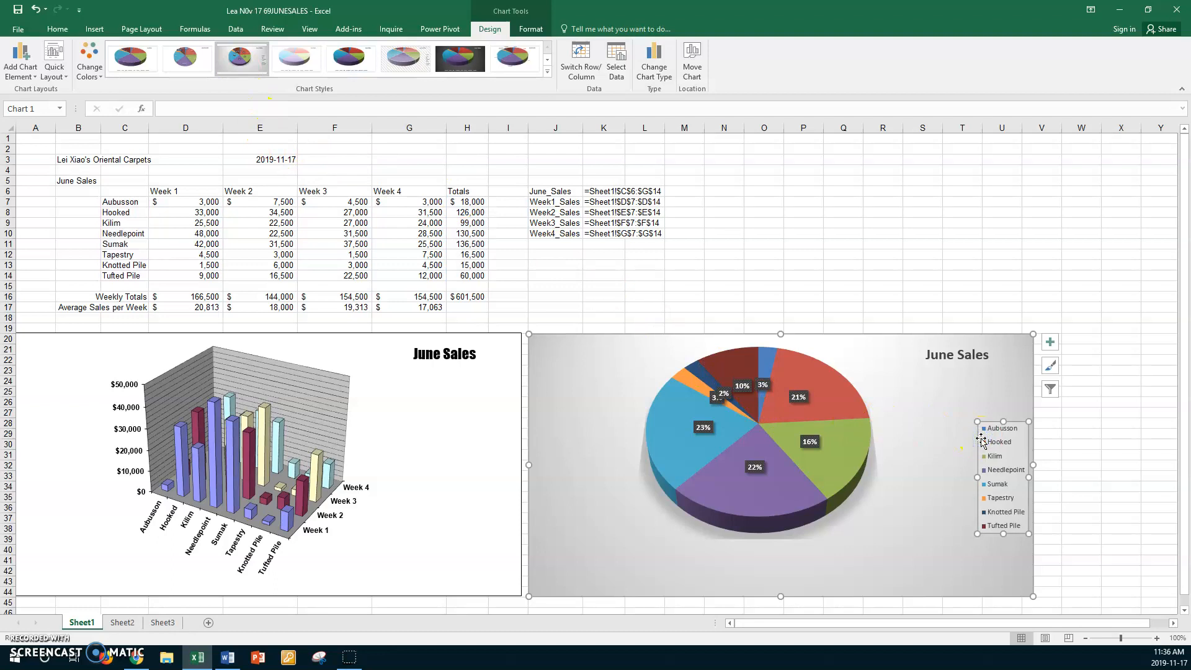
pyautogui.press('Delete')
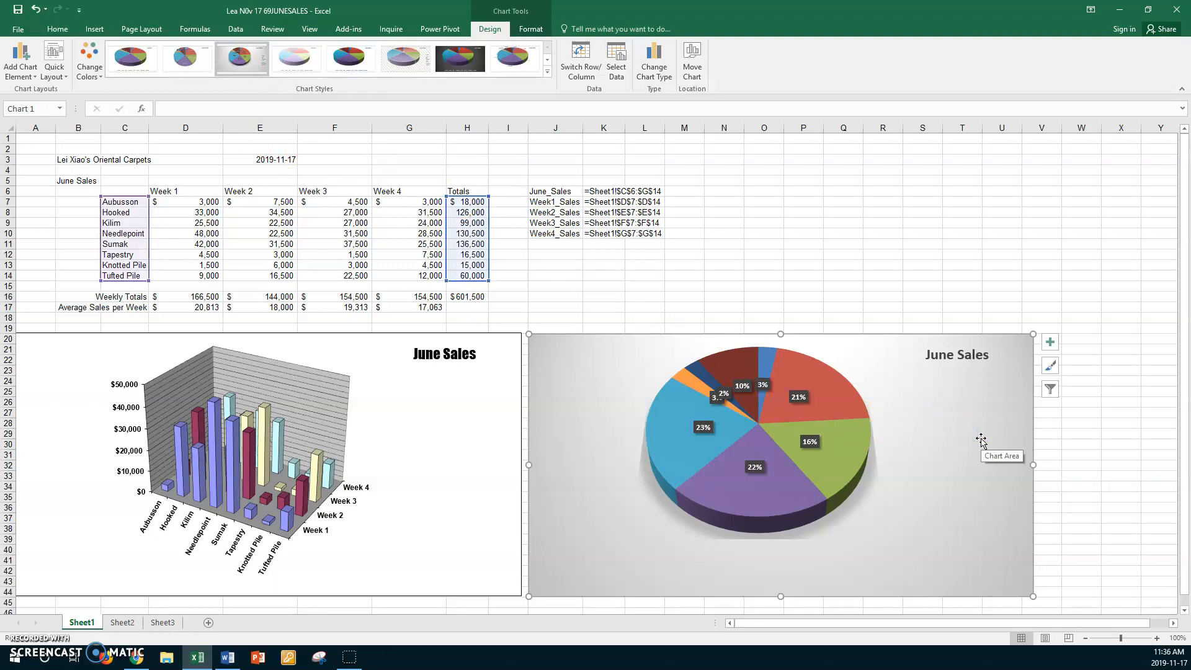
pyautogui.click(802, 398)
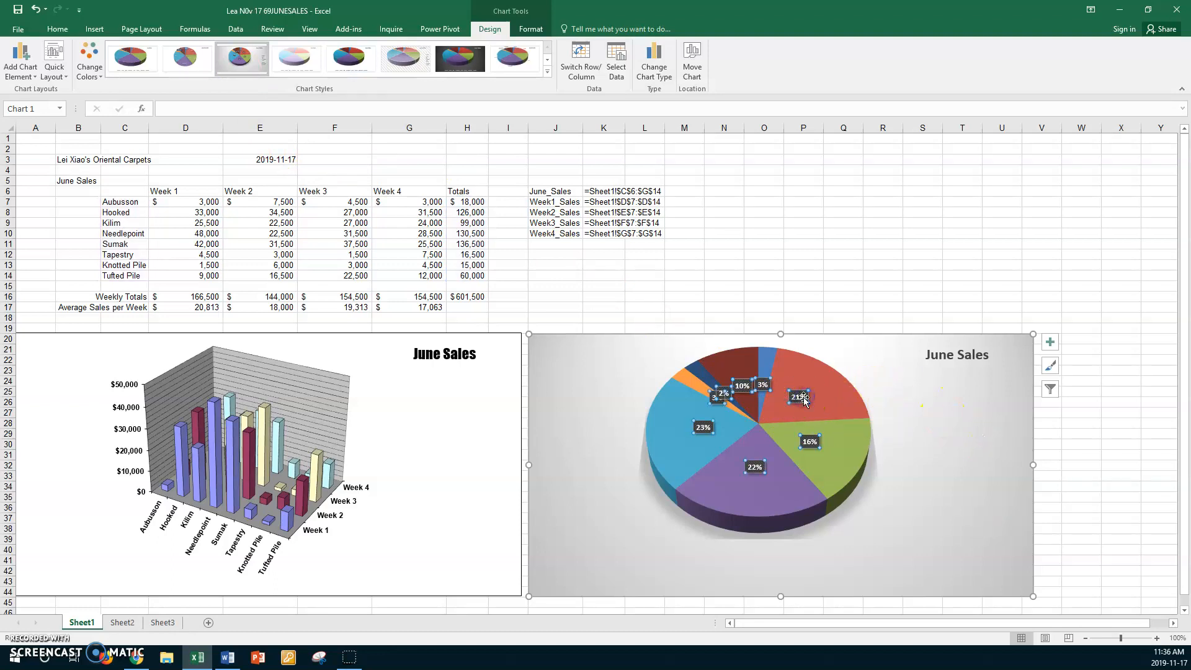
pyautogui.rightClick(803, 400)
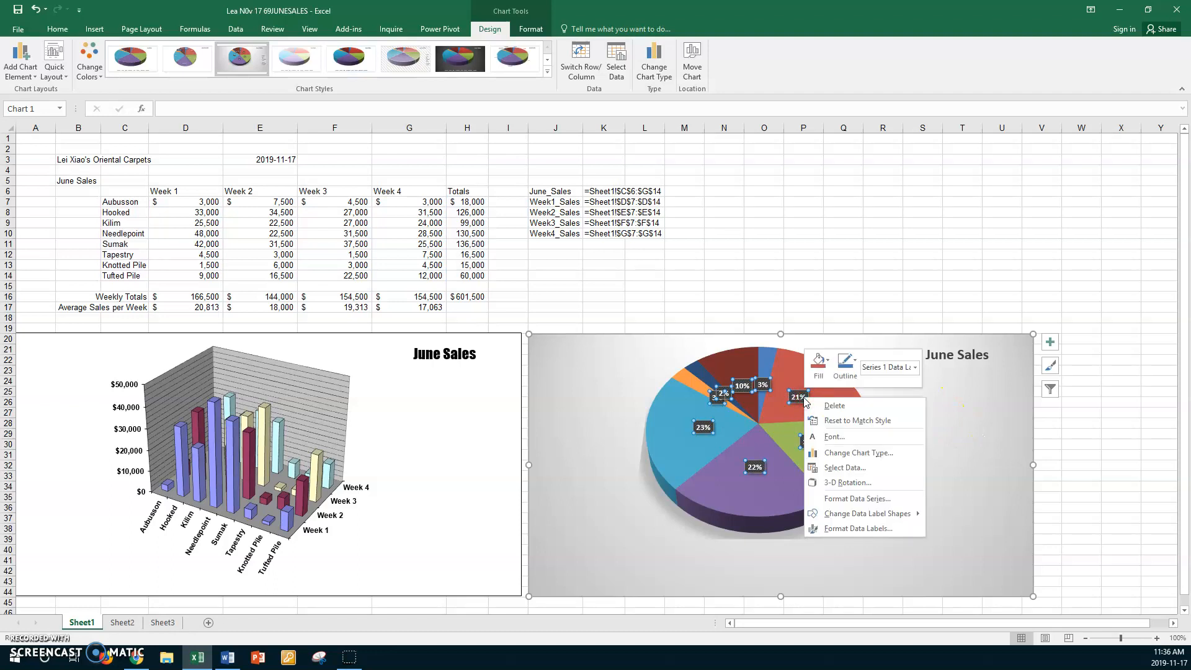
pyautogui.click(876, 530)
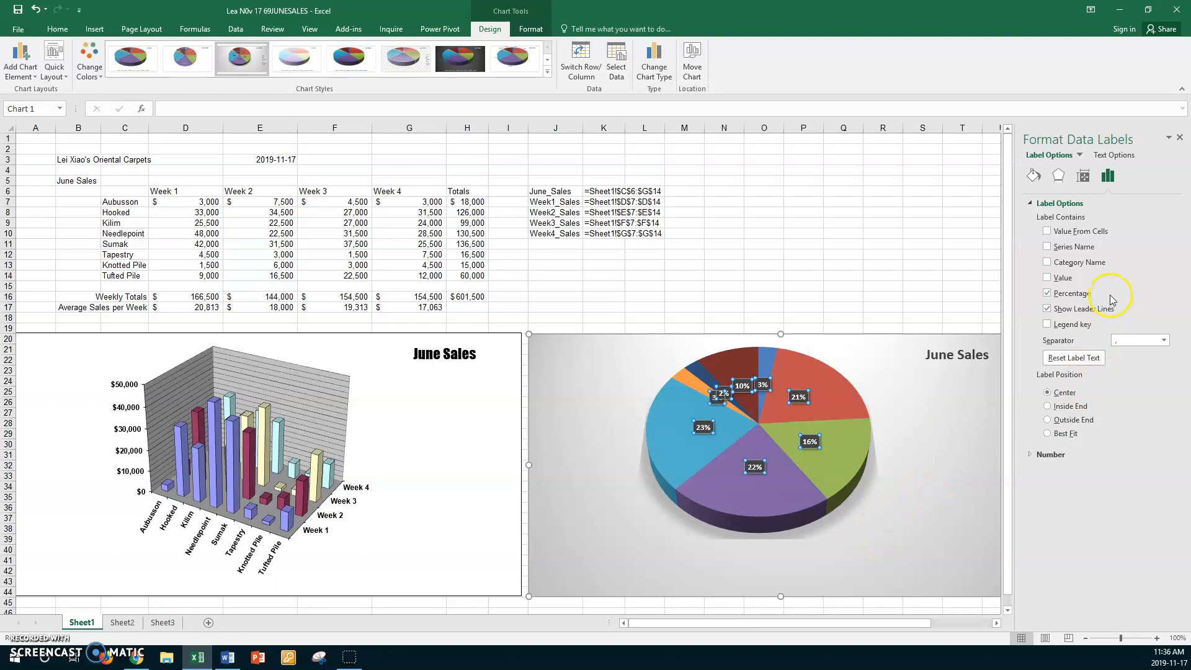
pyautogui.click(1046, 262)
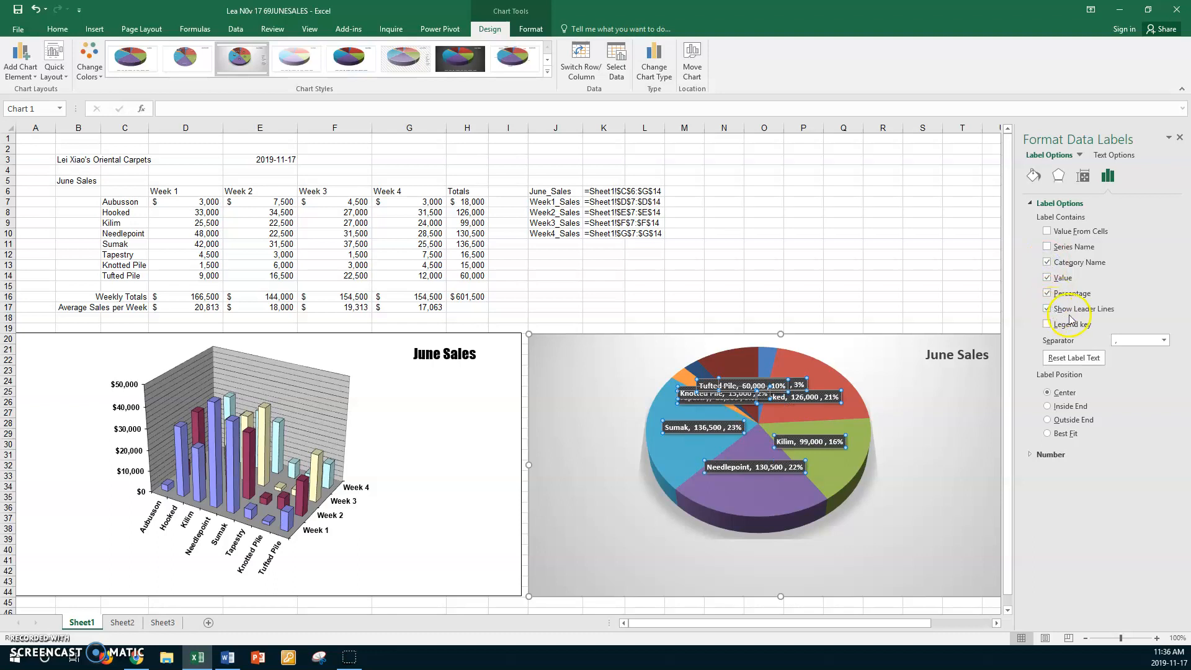
# Move the Kilim data label outward on its slice and try to move the Hooked label outward as well
pyautogui.click(896, 411)
pyautogui.click(832, 436)
pyautogui.click(828, 437)
pyautogui.moveTo(828, 437); pyautogui.dragTo(855, 434)
pyautogui.click(830, 395)
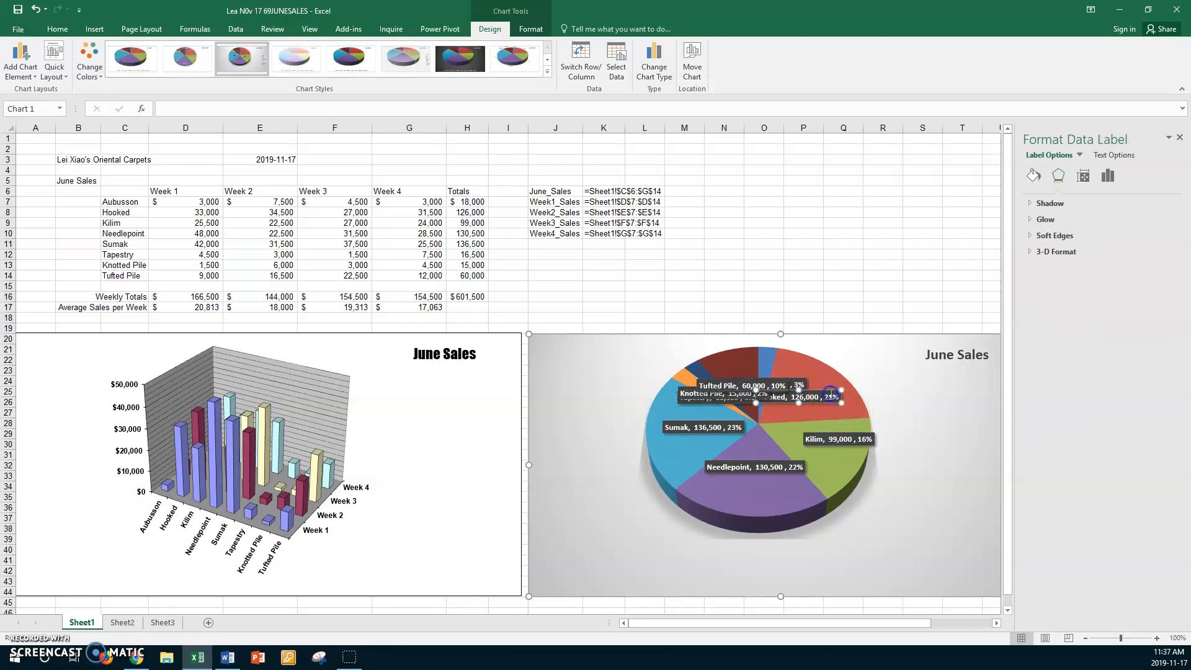
pyautogui.moveTo(828, 392); pyautogui.dragTo(879, 390)
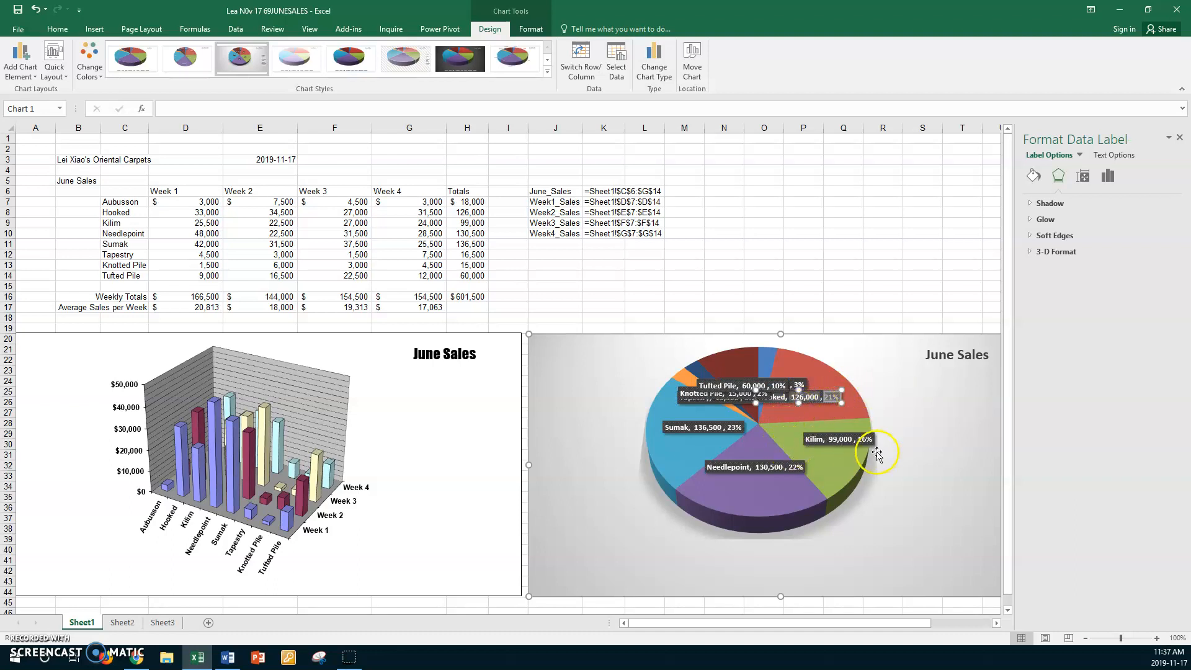
# Position all of the pie chart's data labels at Outside End
pyautogui.click(845, 460)
pyautogui.click(829, 439)
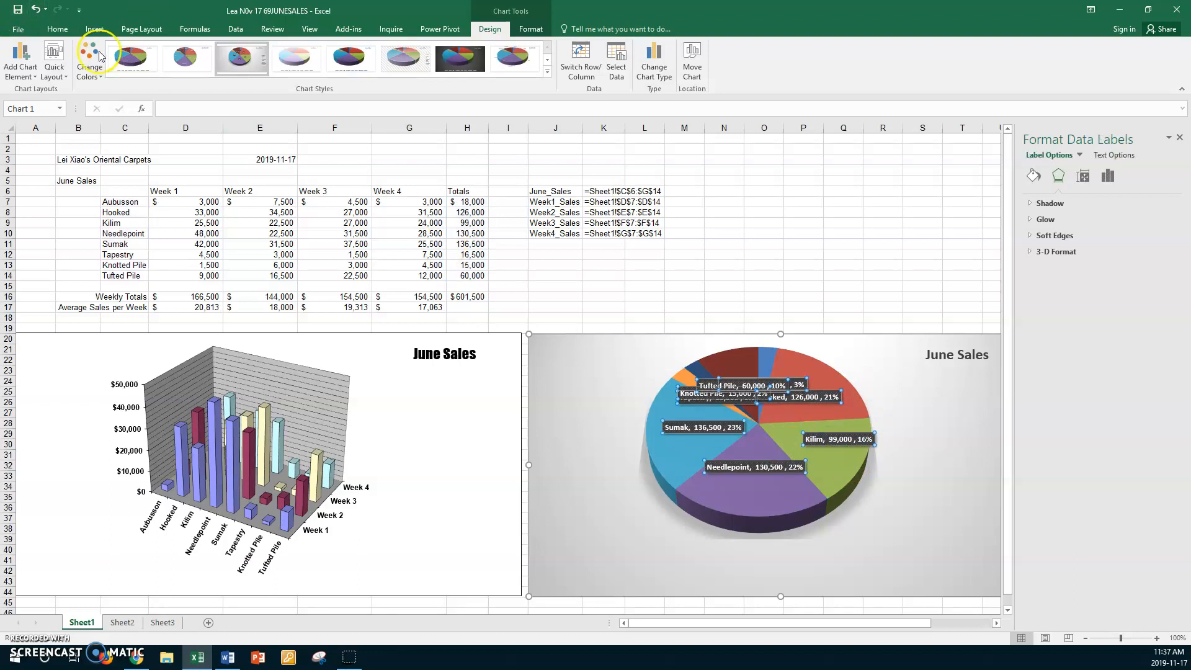
pyautogui.click(35, 74)
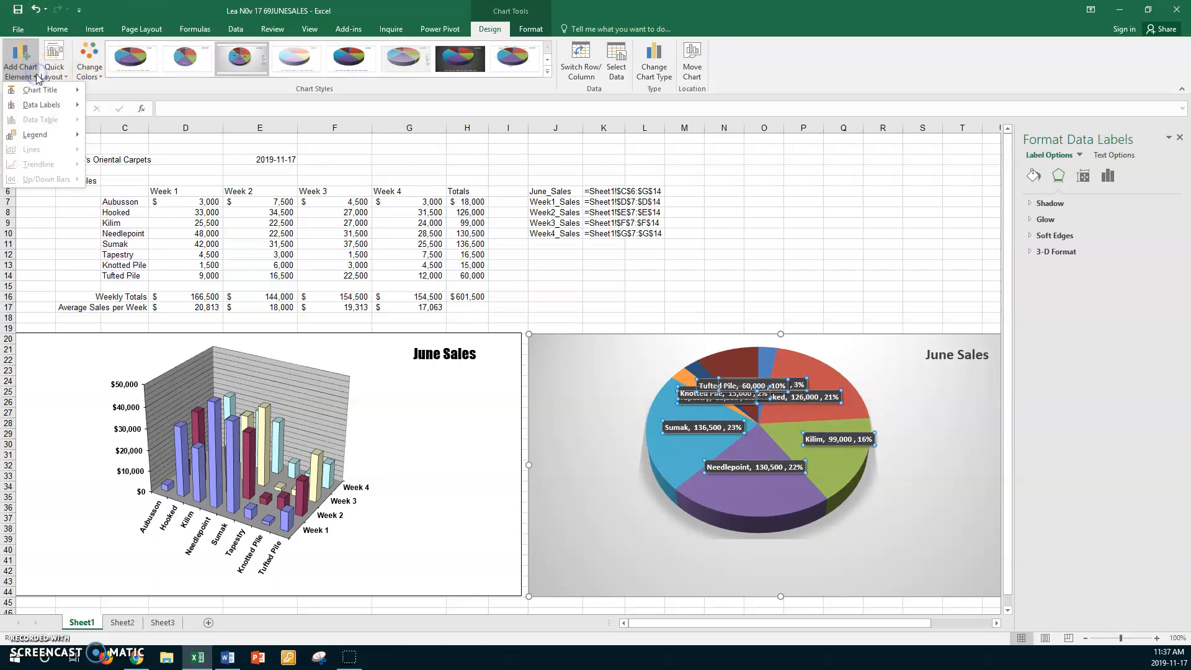
pyautogui.moveTo(44, 104)
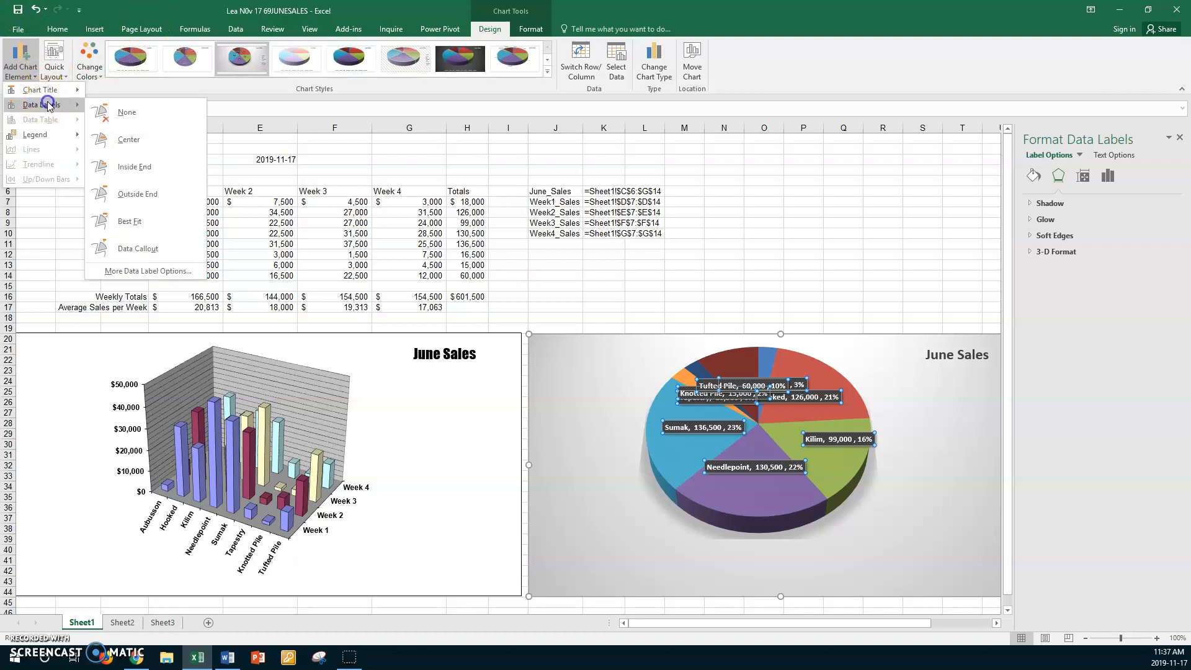
pyautogui.click(141, 191)
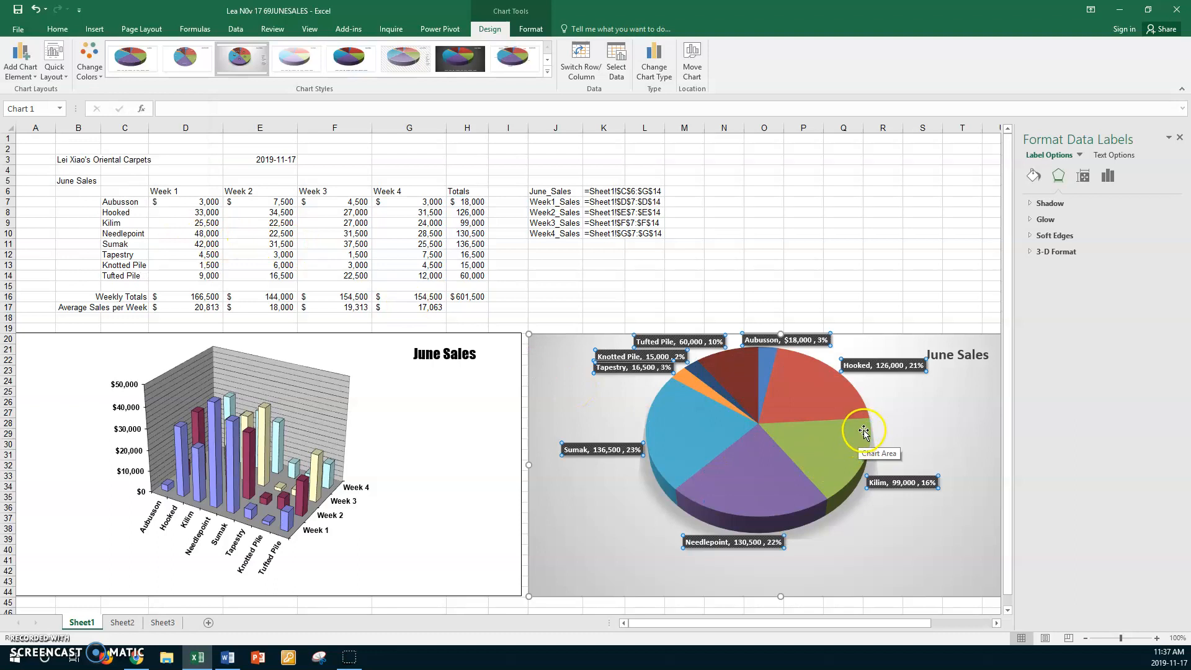
# Move the Hooked data label off the chart title and onto its own red slice
pyautogui.click(889, 412)
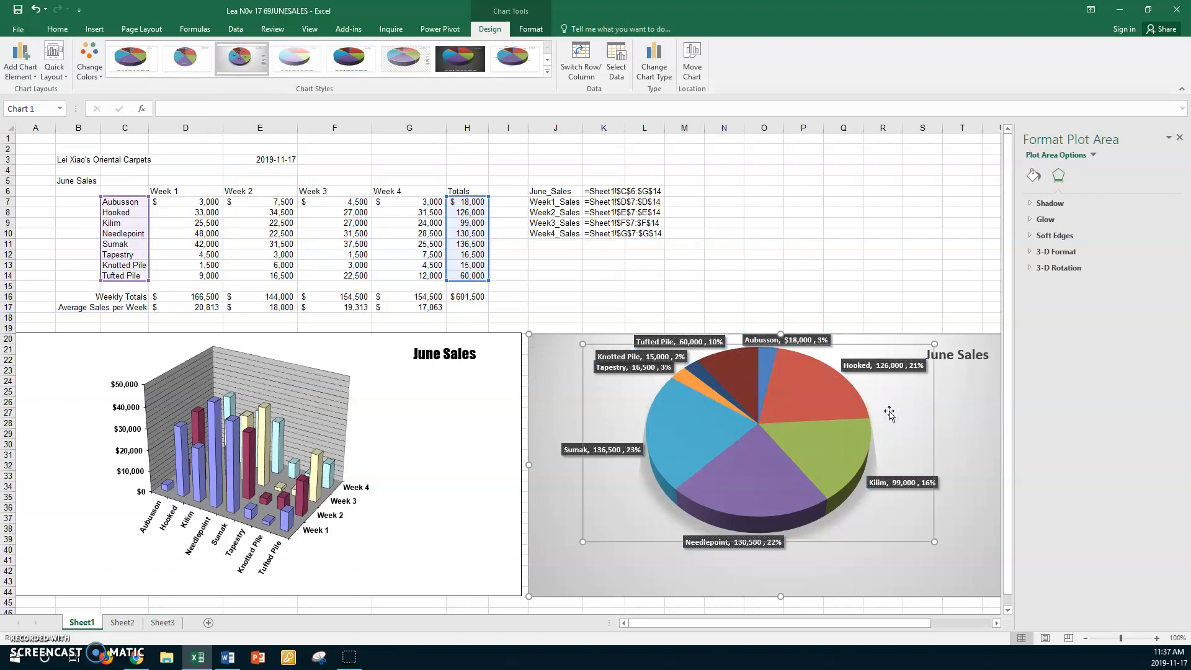
pyautogui.click(869, 372)
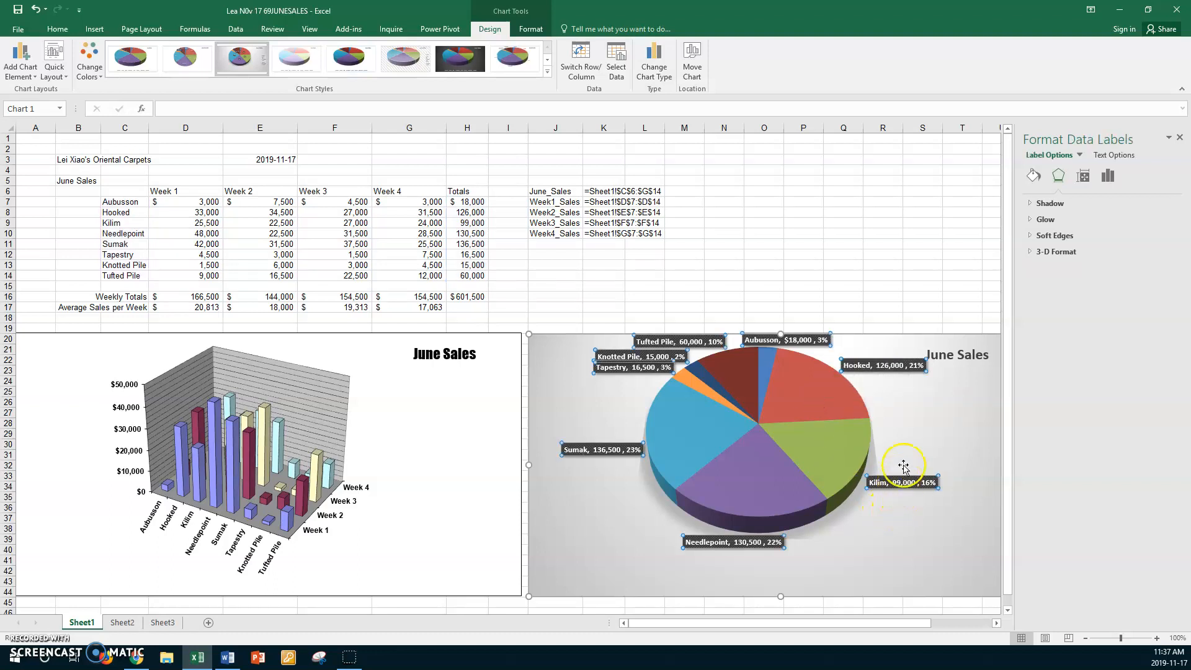
pyautogui.rightClick(894, 372)
pyautogui.click(894, 372)
pyautogui.moveTo(886, 372); pyautogui.dragTo(831, 406)
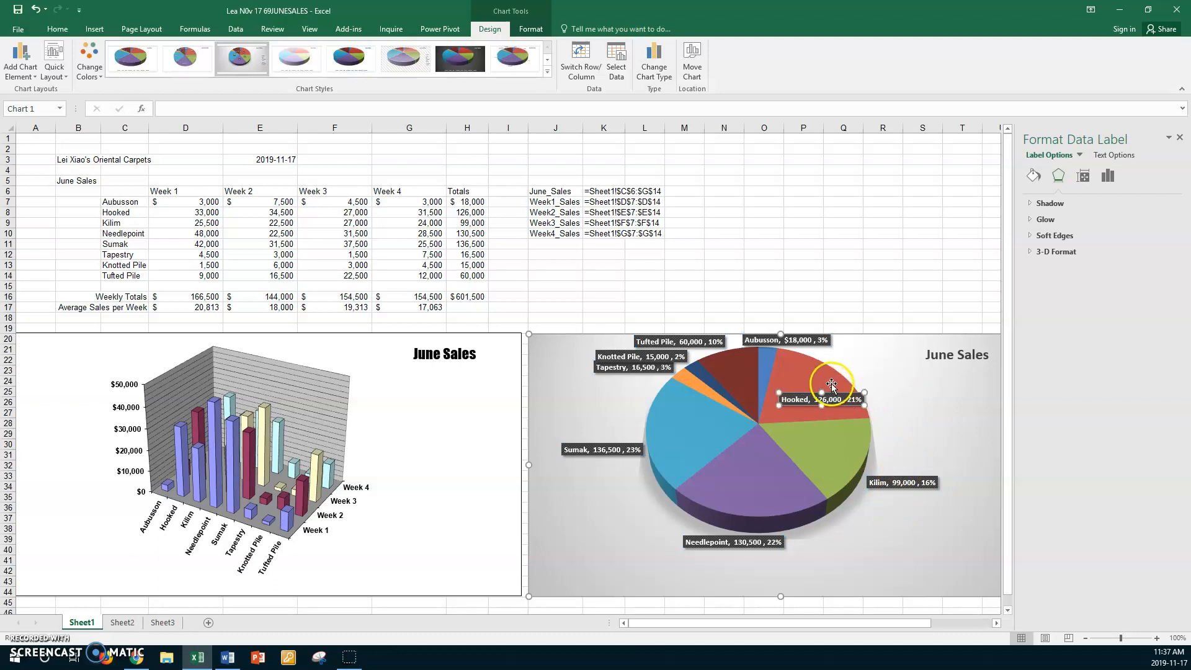
# Move the June Sales title to the pie chart's lower-right corner and the Aubusson label into the space beside the pie's upper right
pyautogui.click(928, 356)
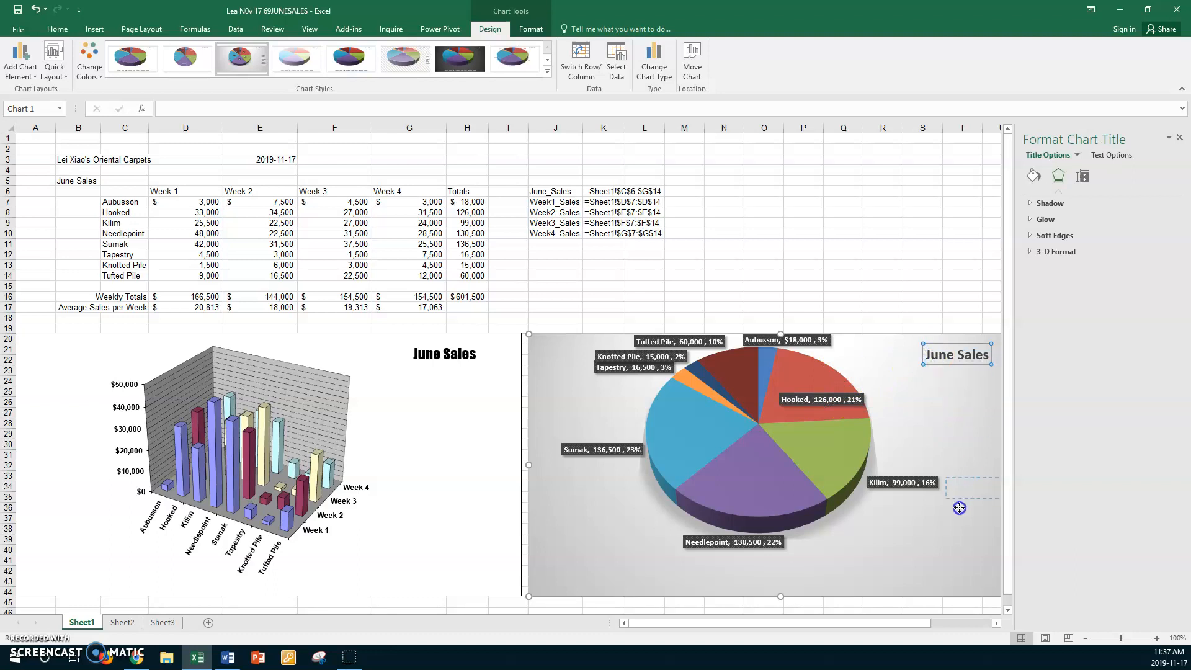
pyautogui.moveTo(932, 597); pyautogui.dragTo(936, 586)
pyautogui.click(816, 343)
pyautogui.click(810, 345)
pyautogui.moveTo(811, 343); pyautogui.dragTo(921, 356)
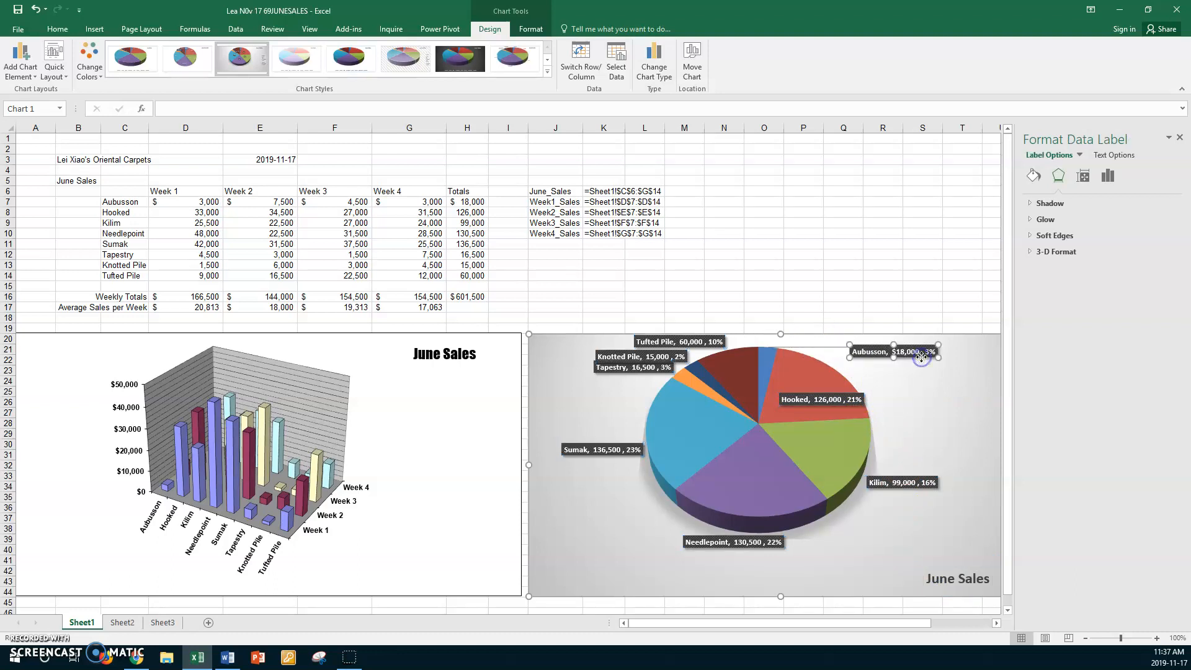
# Move the Sumak label onto its blue slice and spread the Tapestry, Knotted Pile and Tufted Pile labels apart at the pie's upper left
pyautogui.click(615, 454)
pyautogui.moveTo(614, 454); pyautogui.dragTo(692, 440)
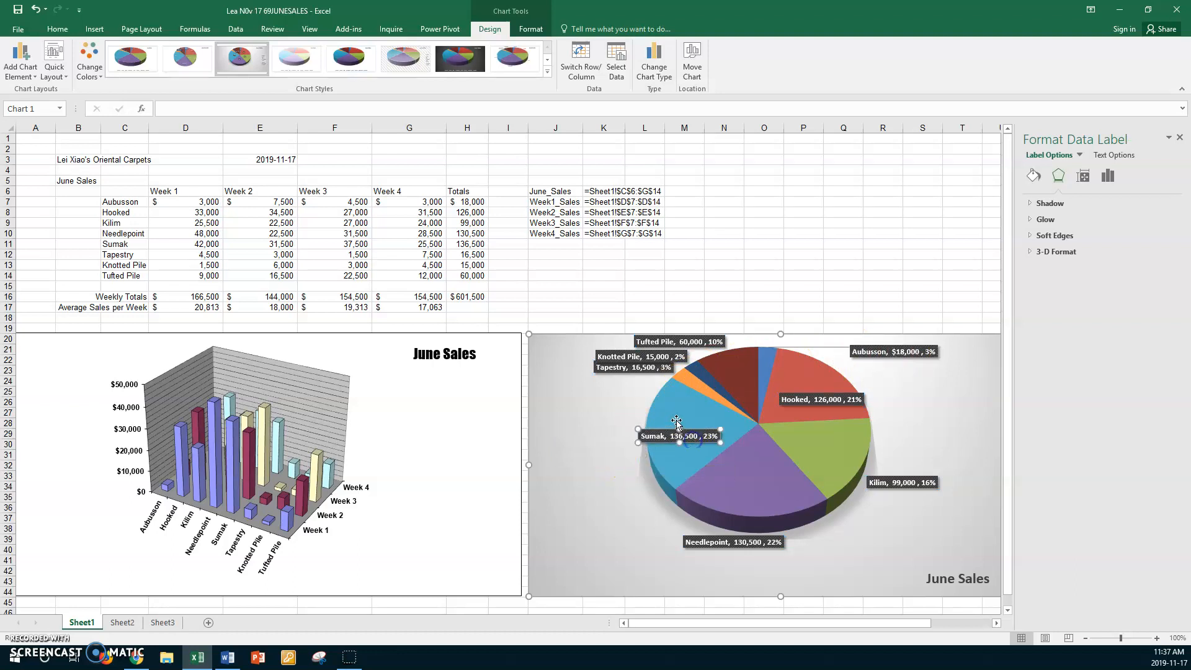
pyautogui.click(631, 375)
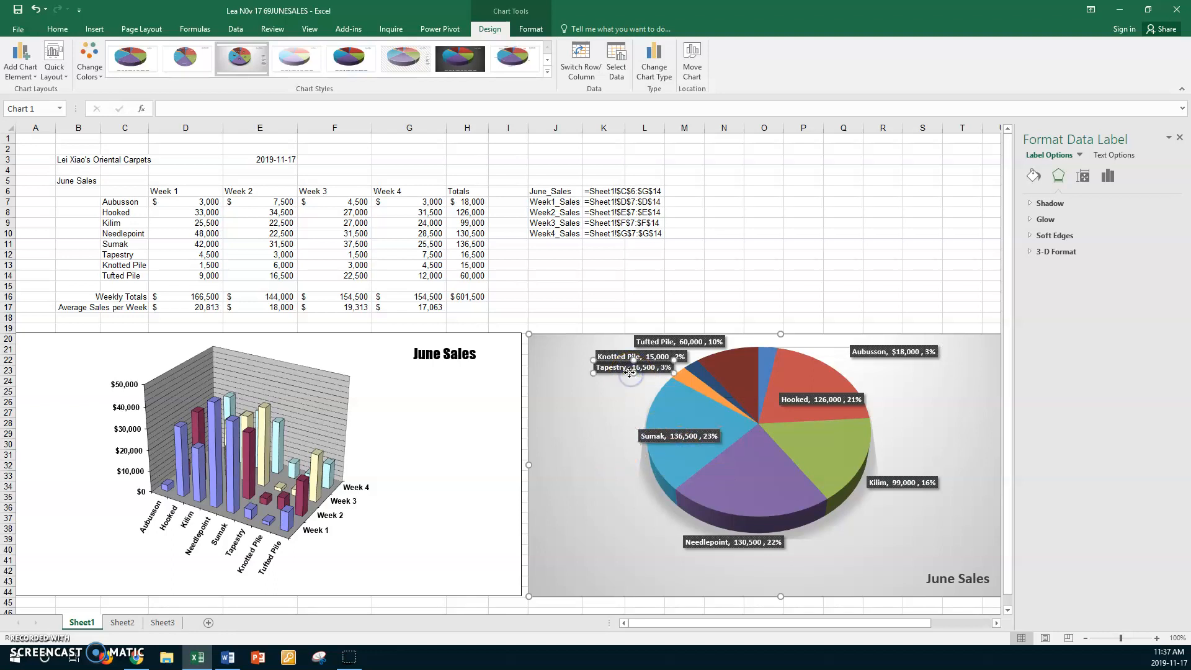
pyautogui.moveTo(629, 372); pyautogui.dragTo(591, 405)
pyautogui.moveTo(612, 363); pyautogui.dragTo(589, 363)
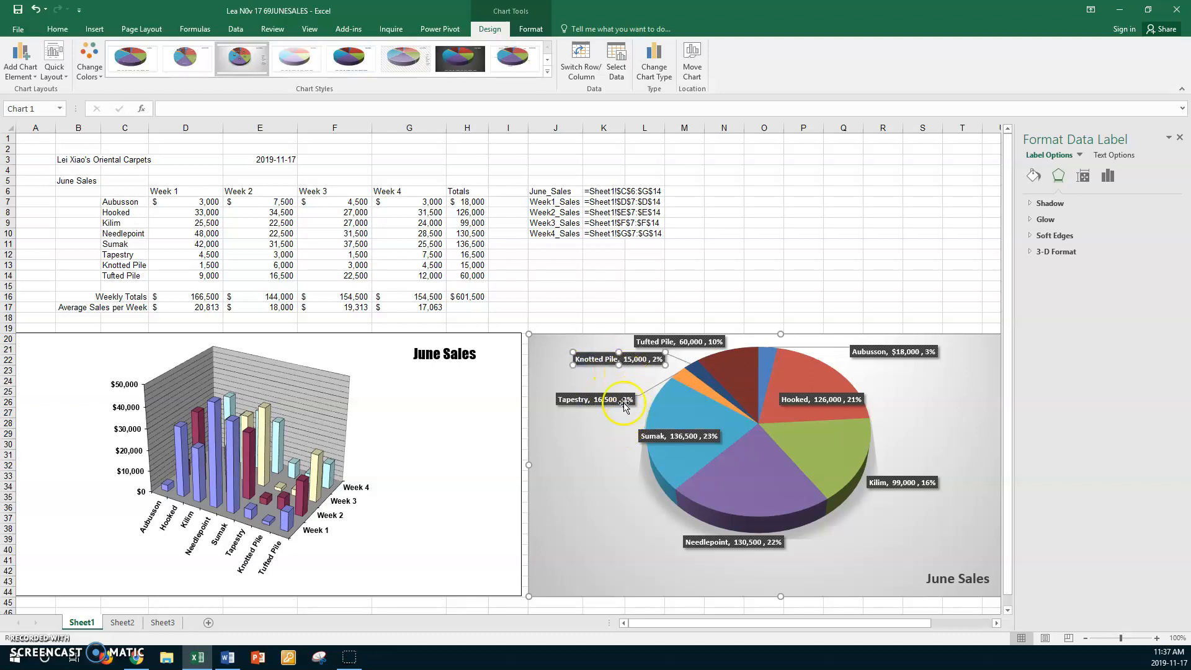
pyautogui.moveTo(591, 378); pyautogui.dragTo(591, 378)
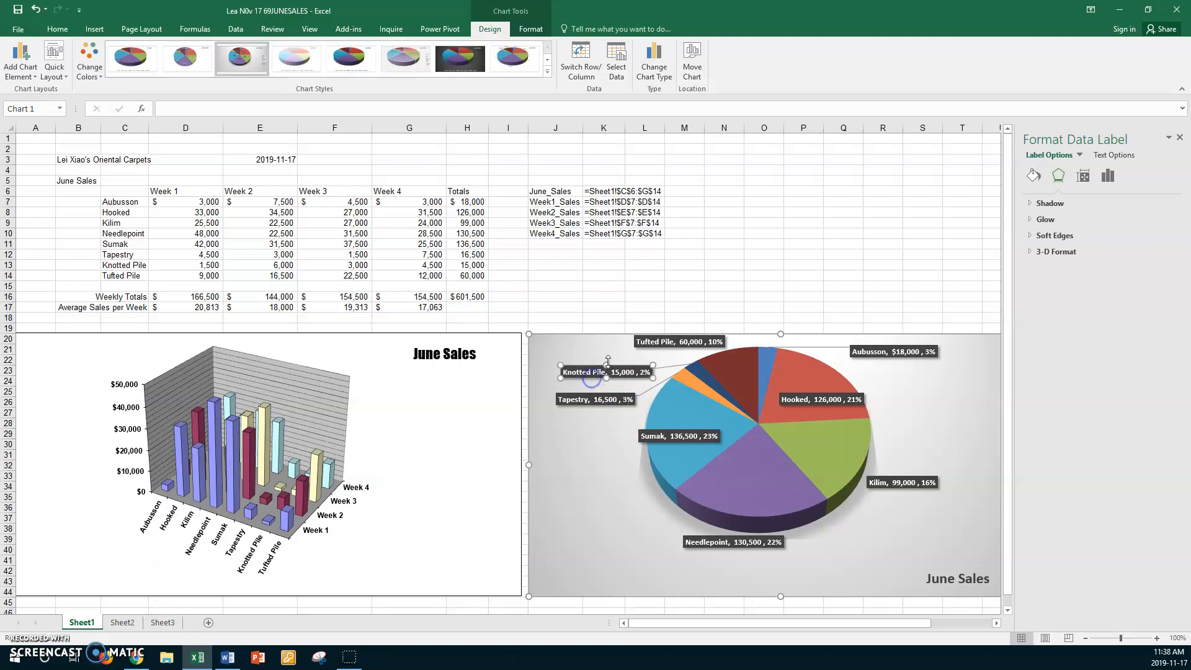
pyautogui.click(641, 346)
pyautogui.moveTo(641, 345); pyautogui.dragTo(611, 351)
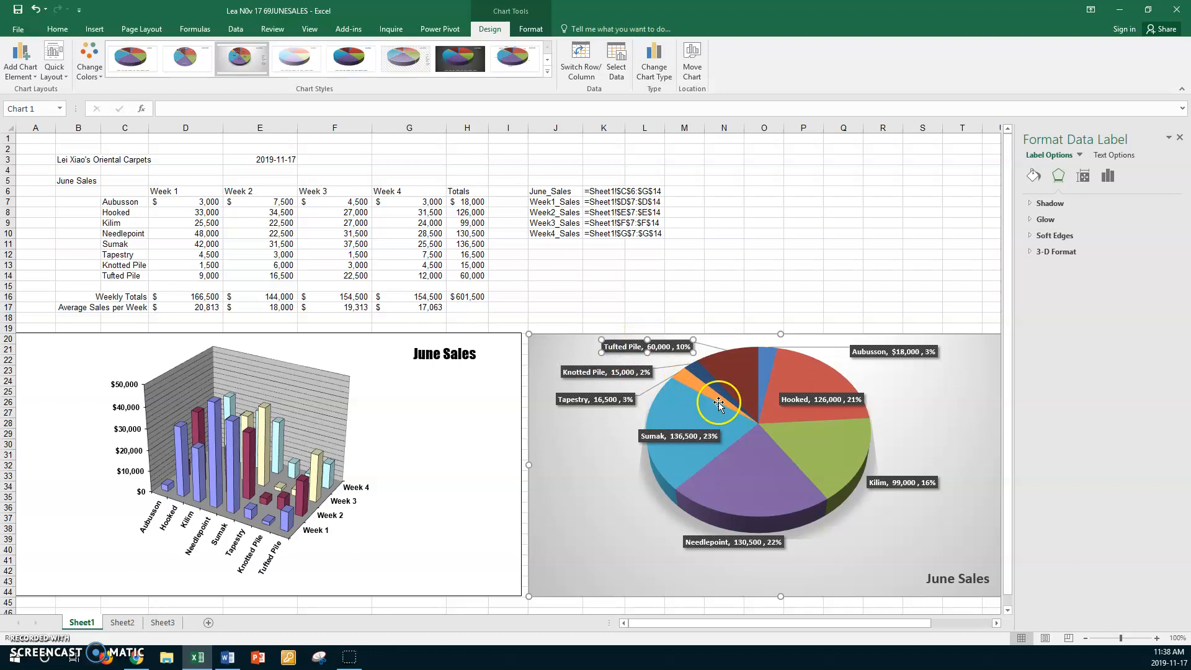
pyautogui.click(901, 421)
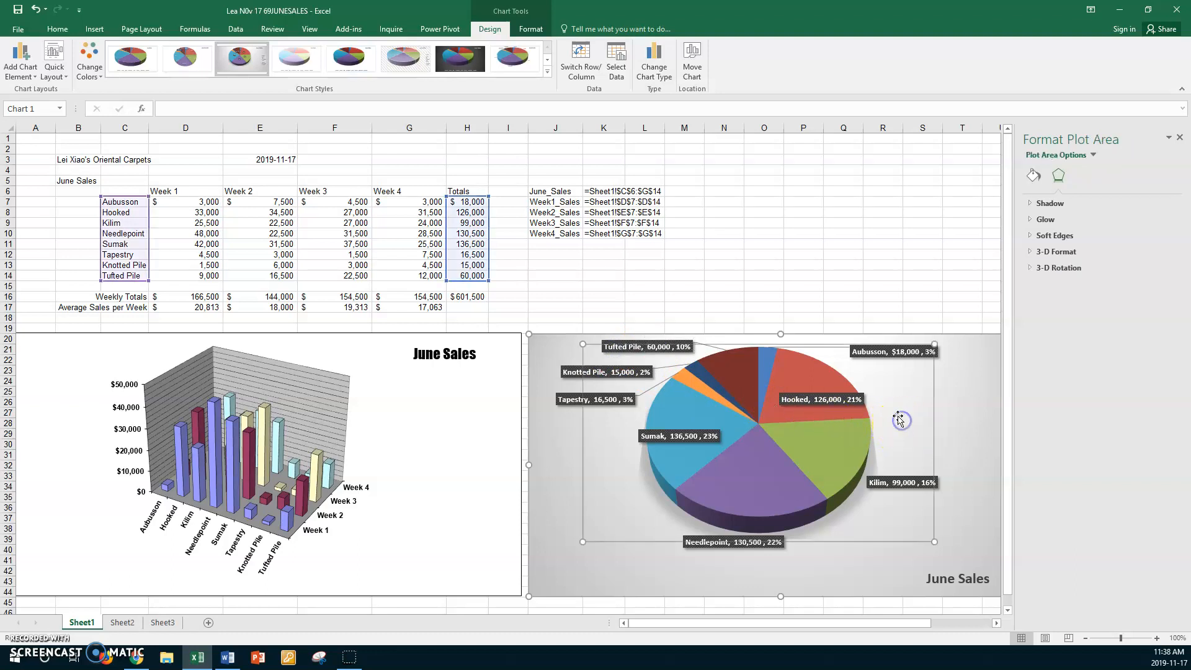
pyautogui.click(958, 385)
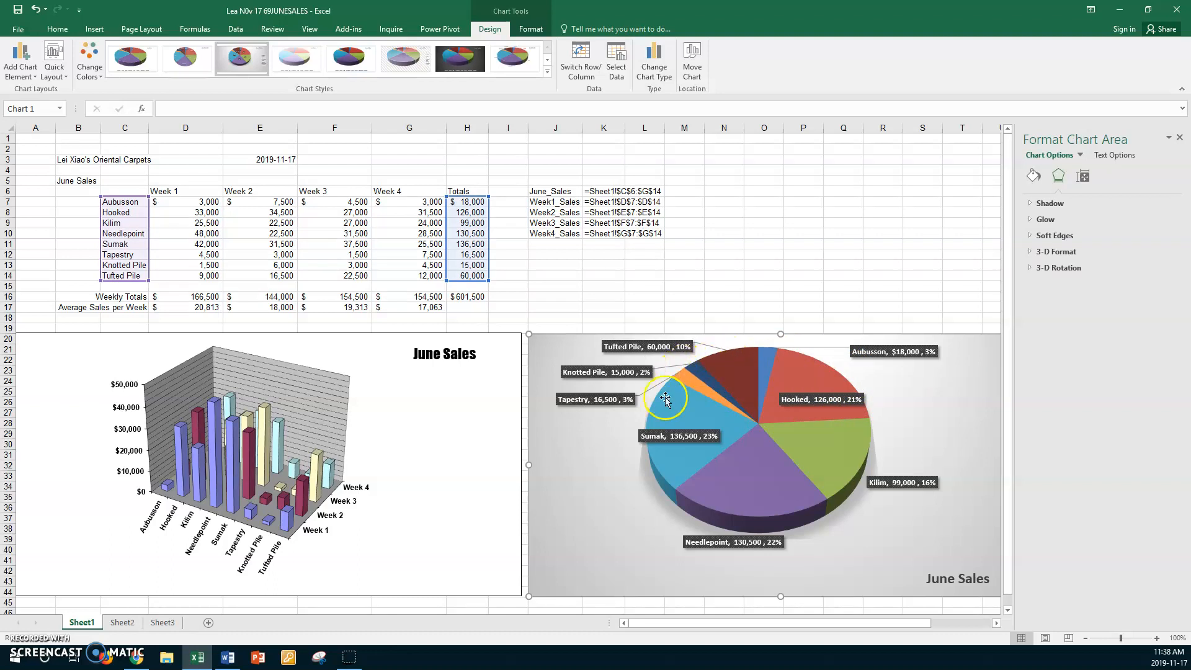
# Move the Needlepoint data label from below the pie onto its purple slice
pyautogui.click(727, 540)
pyautogui.click(726, 540)
pyautogui.moveTo(718, 533); pyautogui.dragTo(739, 477)
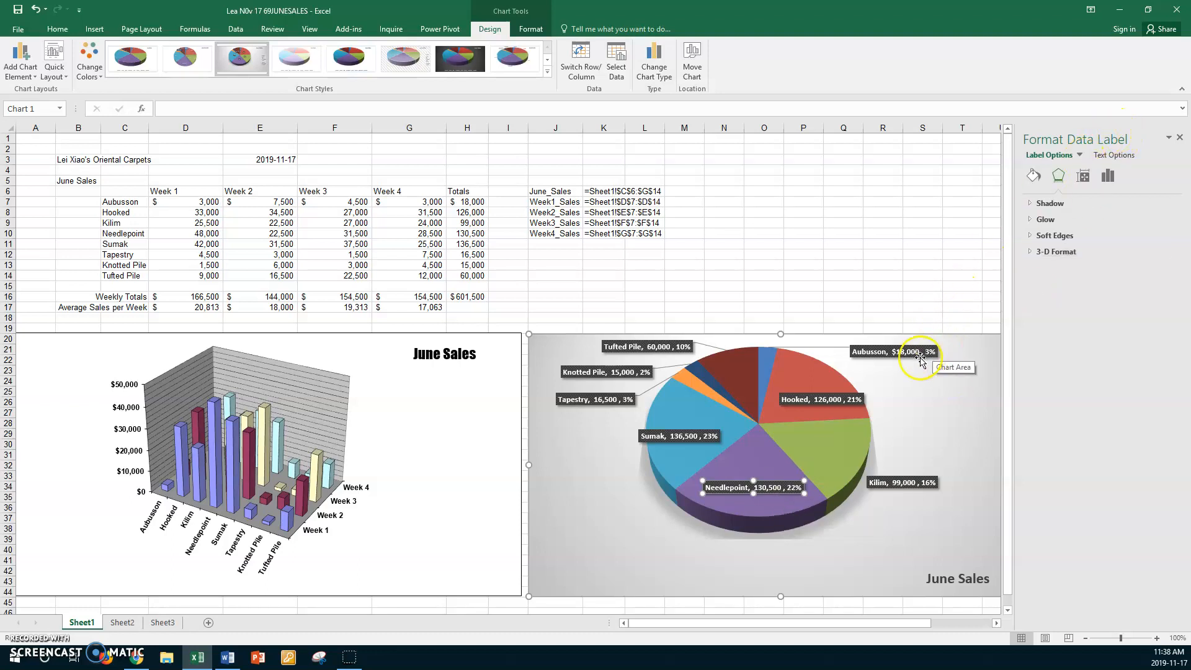
# Give all the pie chart's data labels a solid fill and try a light red color
pyautogui.click(922, 396)
pyautogui.click(899, 352)
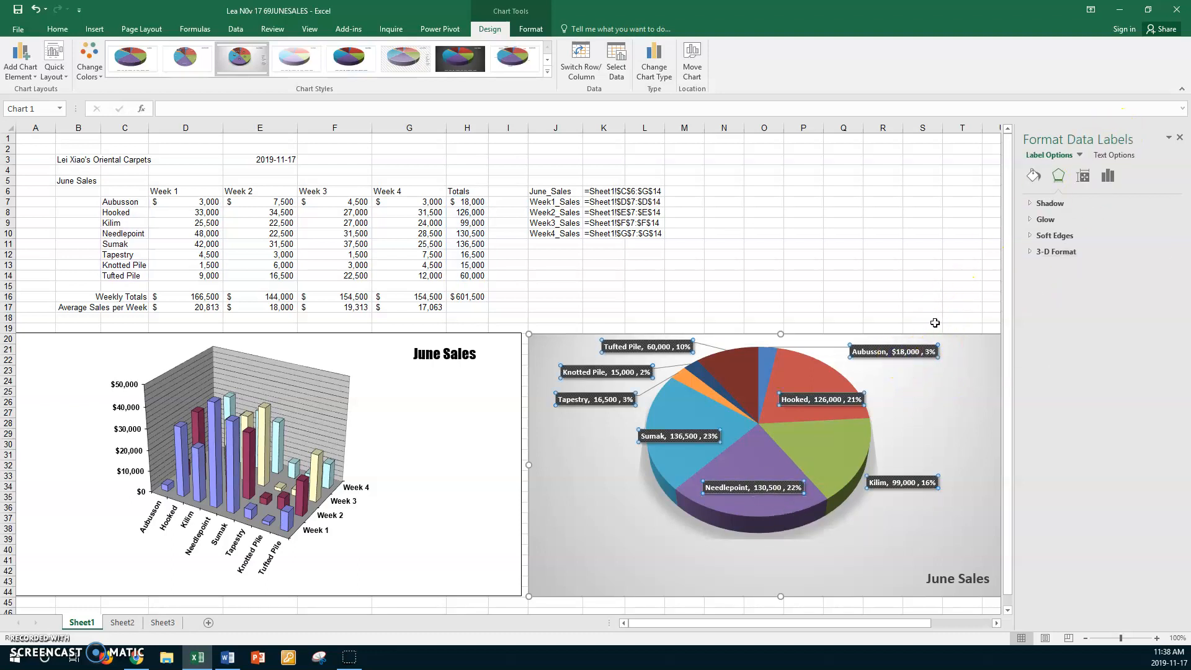
pyautogui.click(1034, 177)
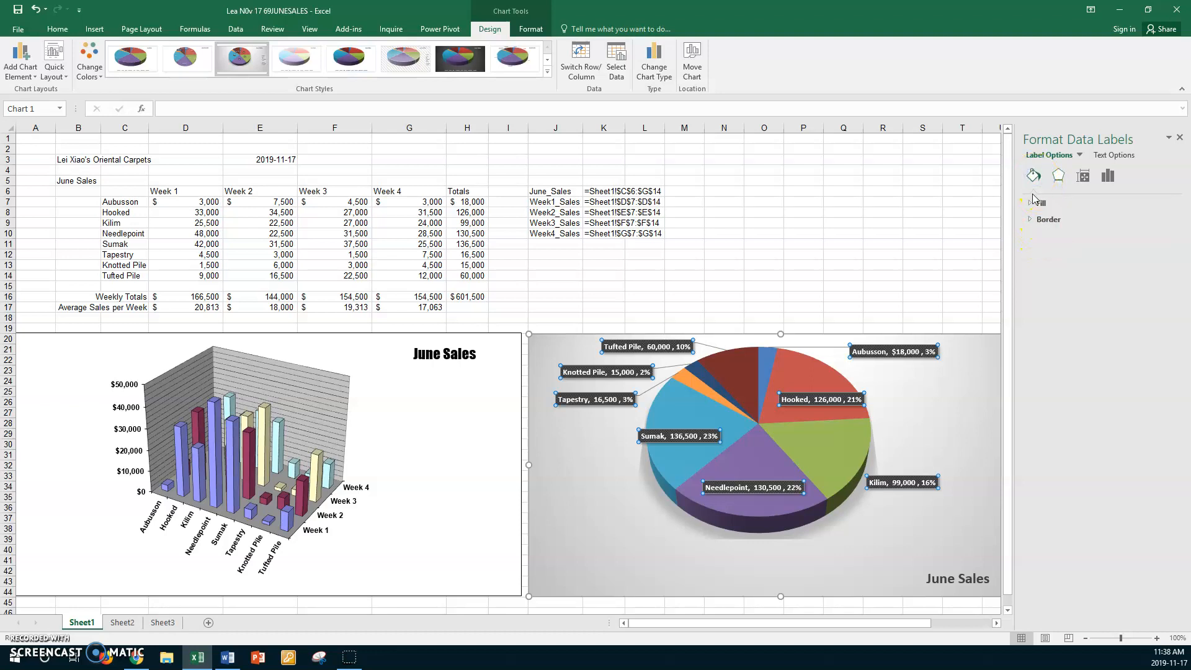
pyautogui.click(1030, 203)
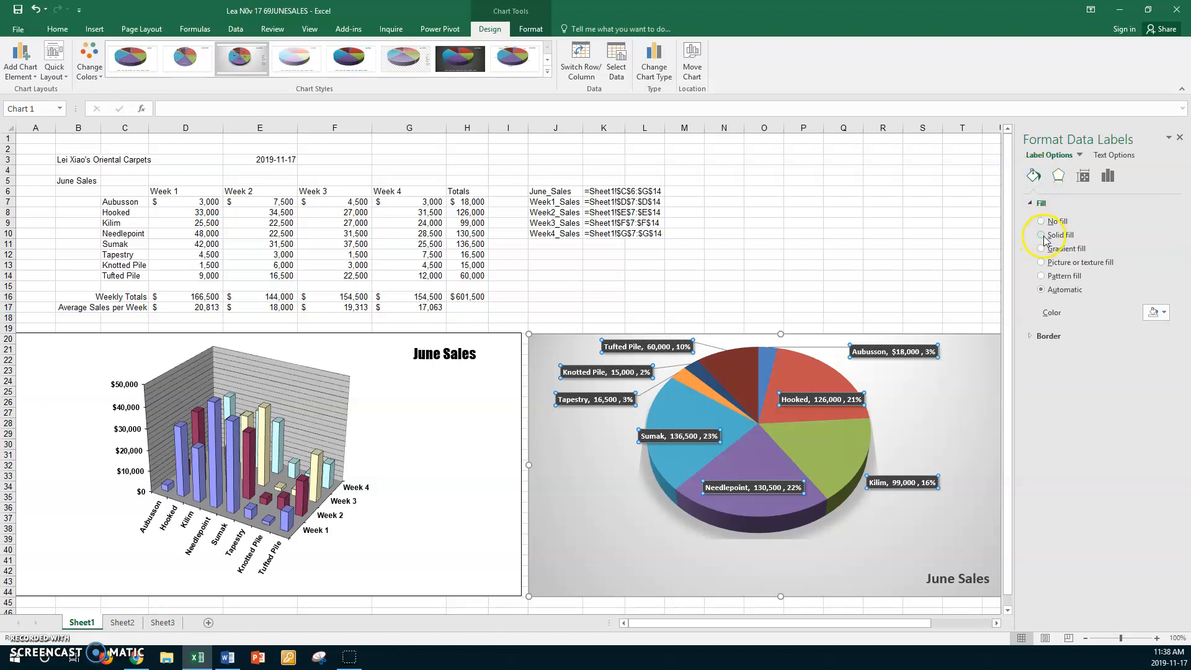
pyautogui.click(1158, 312)
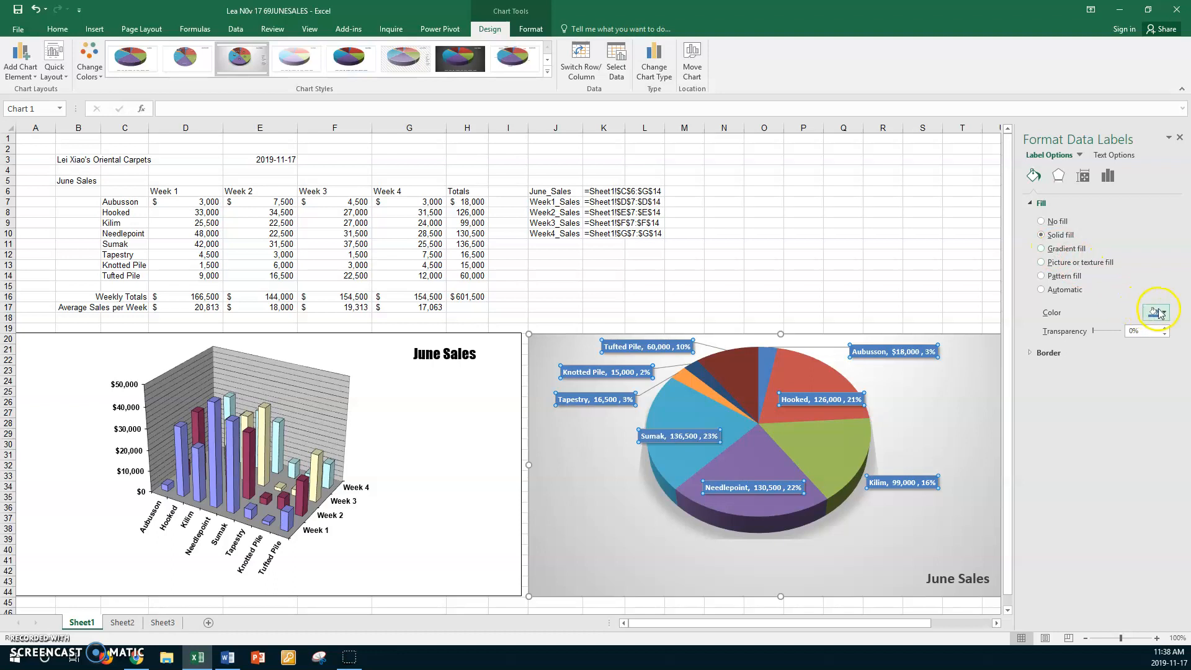
pyautogui.click(1163, 313)
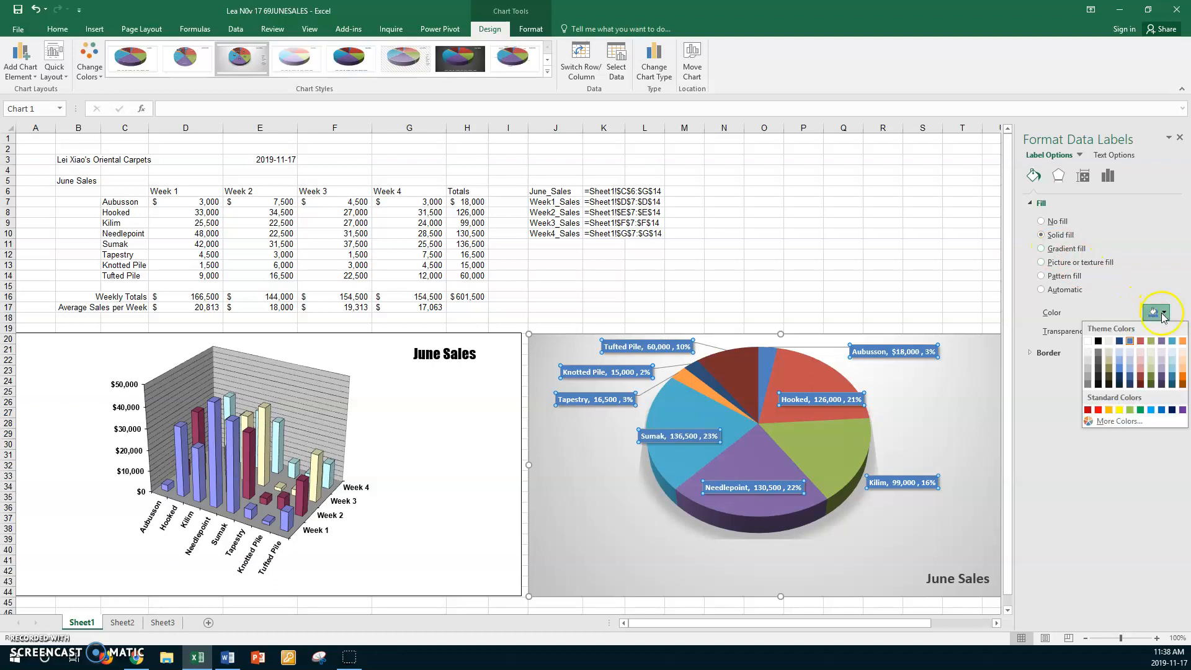
pyautogui.click(1141, 362)
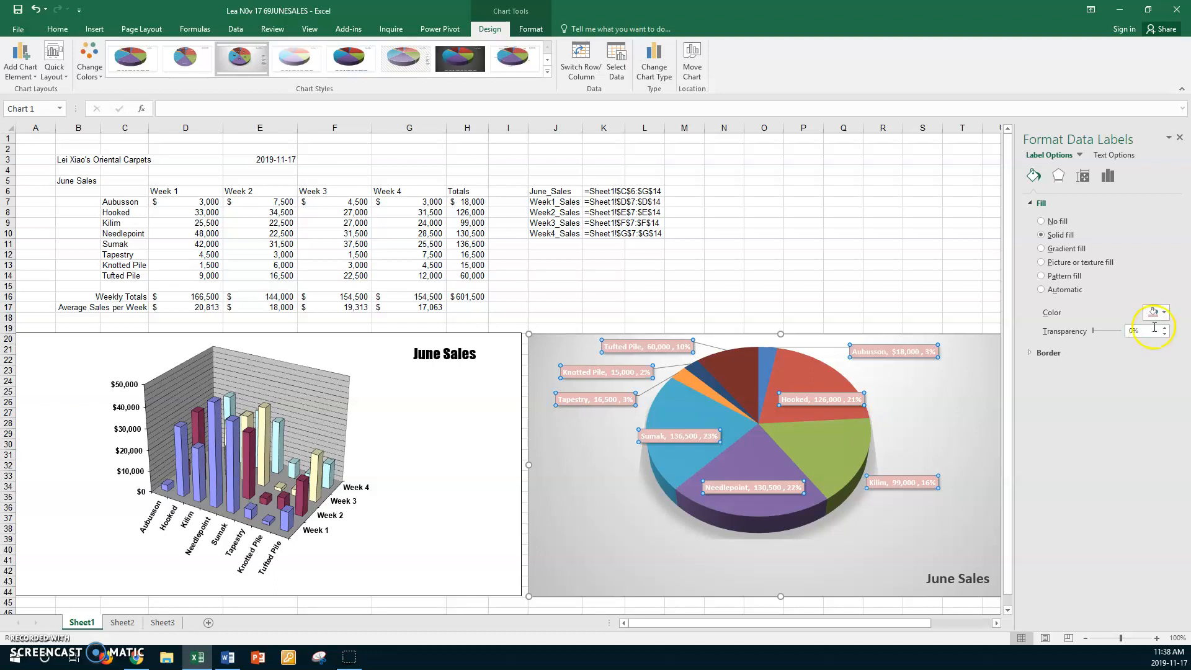
# Try grey shades for the data labels' solid fill and settle on a dark grey
pyautogui.click(1165, 313)
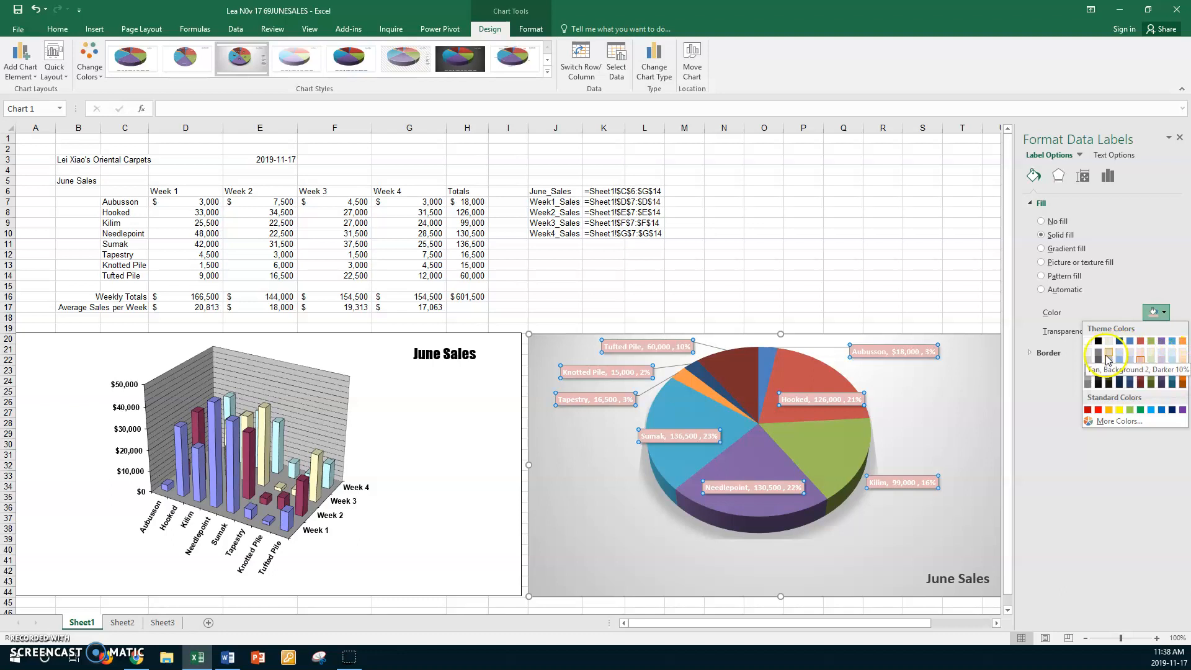
pyautogui.click(1089, 384)
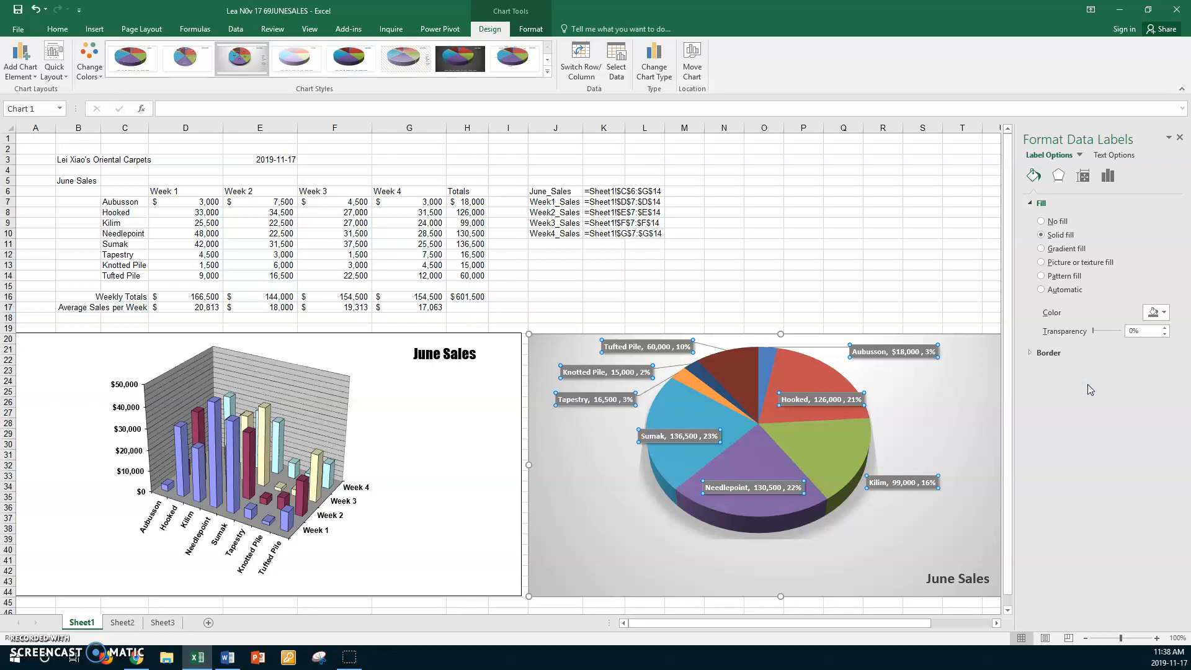
pyautogui.click(1164, 312)
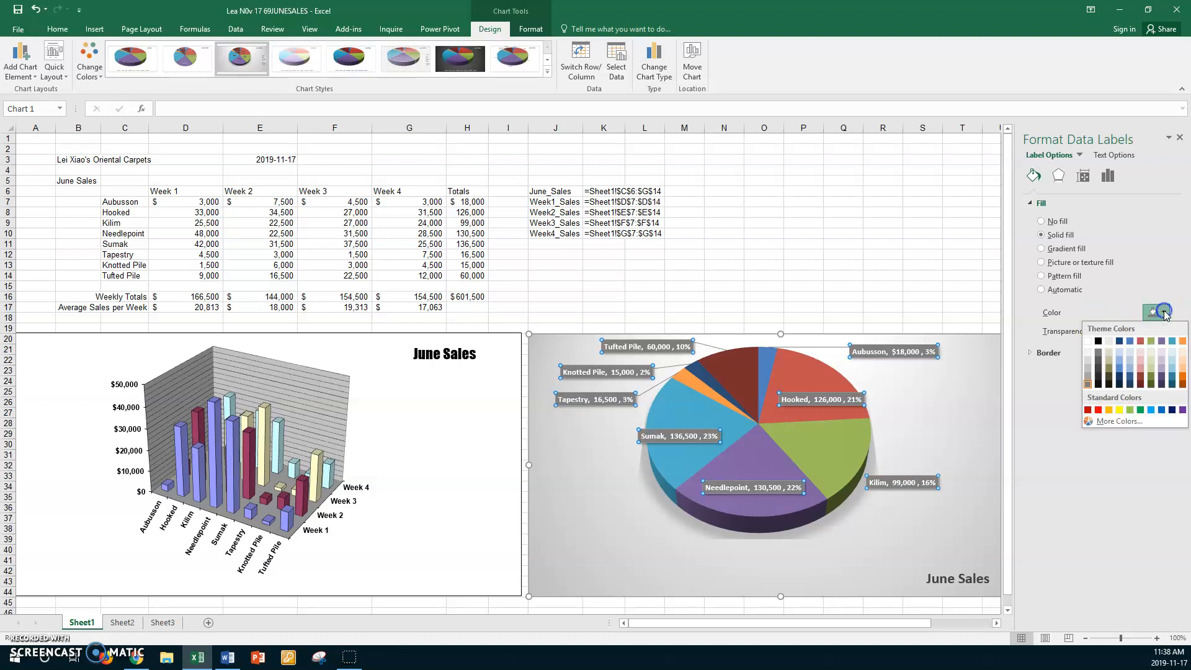
pyautogui.click(1099, 352)
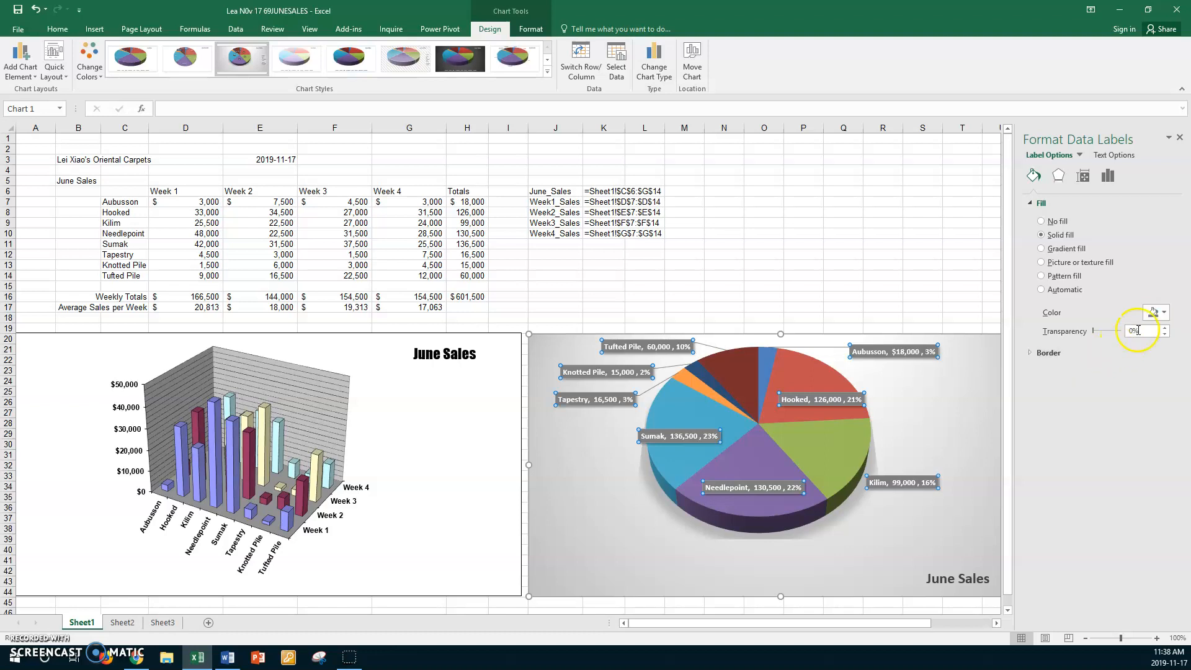
pyautogui.click(1160, 313)
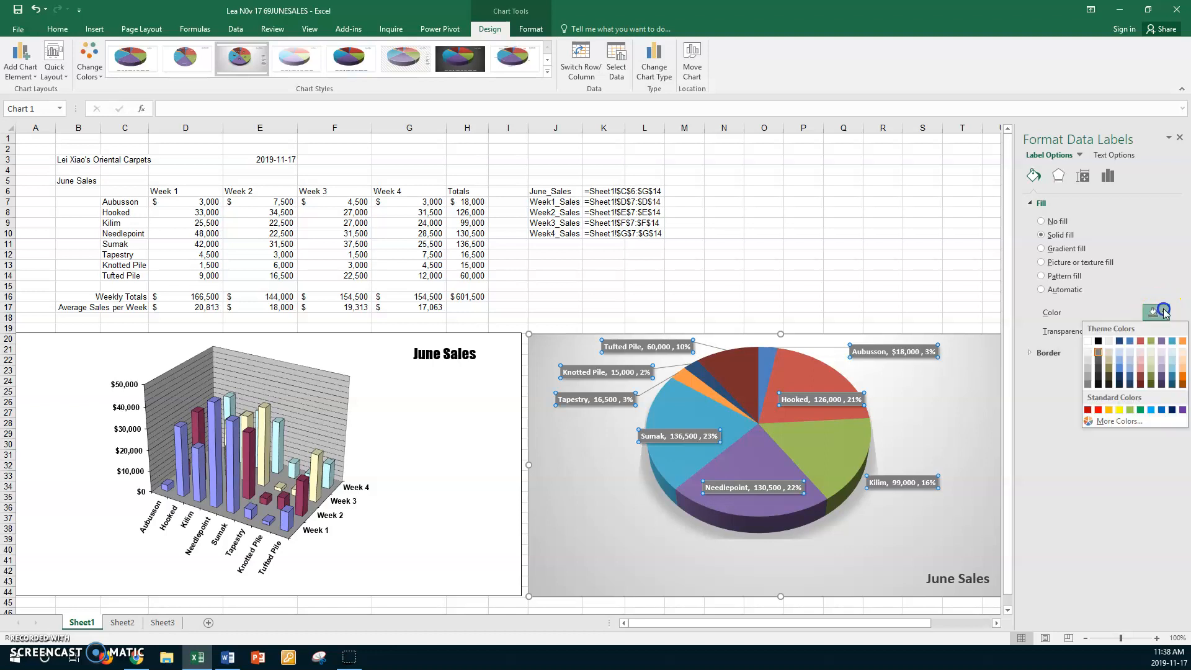
pyautogui.click(1098, 355)
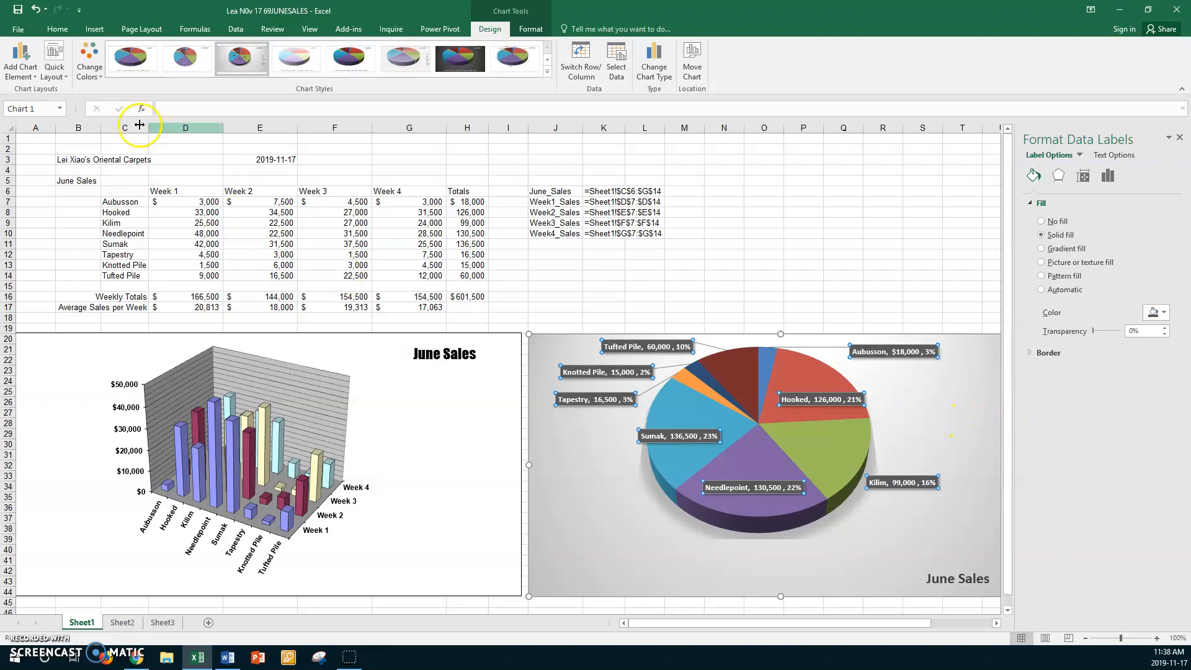
# Increase the font size of all the pie chart's data labels to 12
pyautogui.click(55, 29)
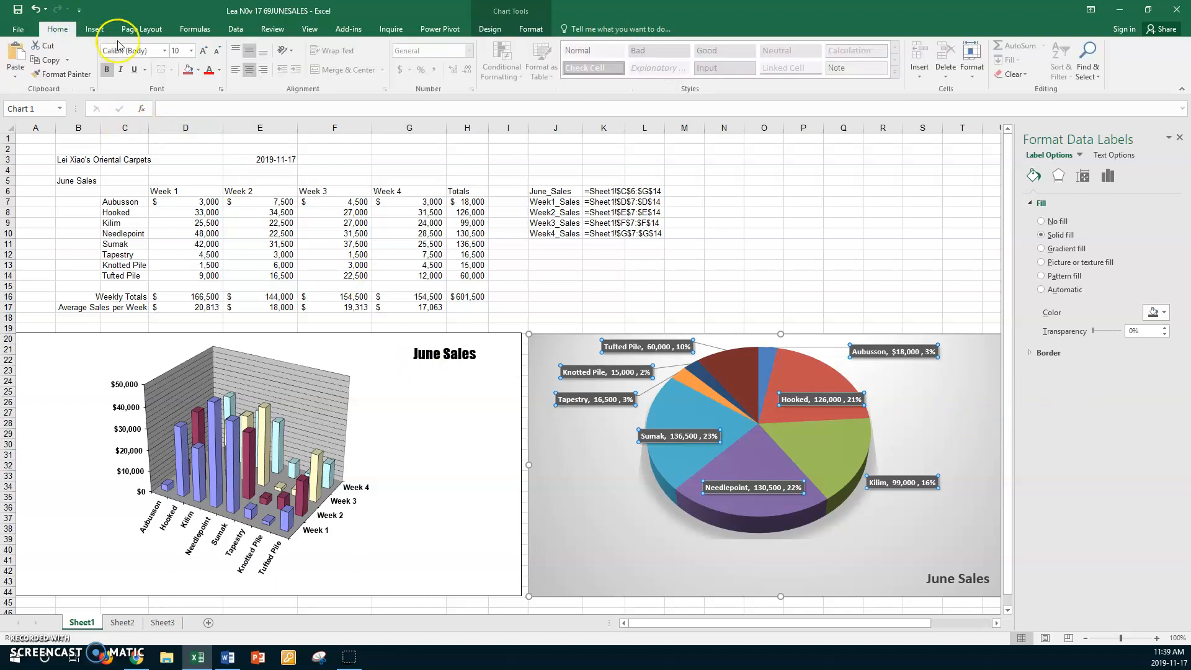
pyautogui.click(191, 50)
pyautogui.click(192, 52)
pyautogui.click(191, 52)
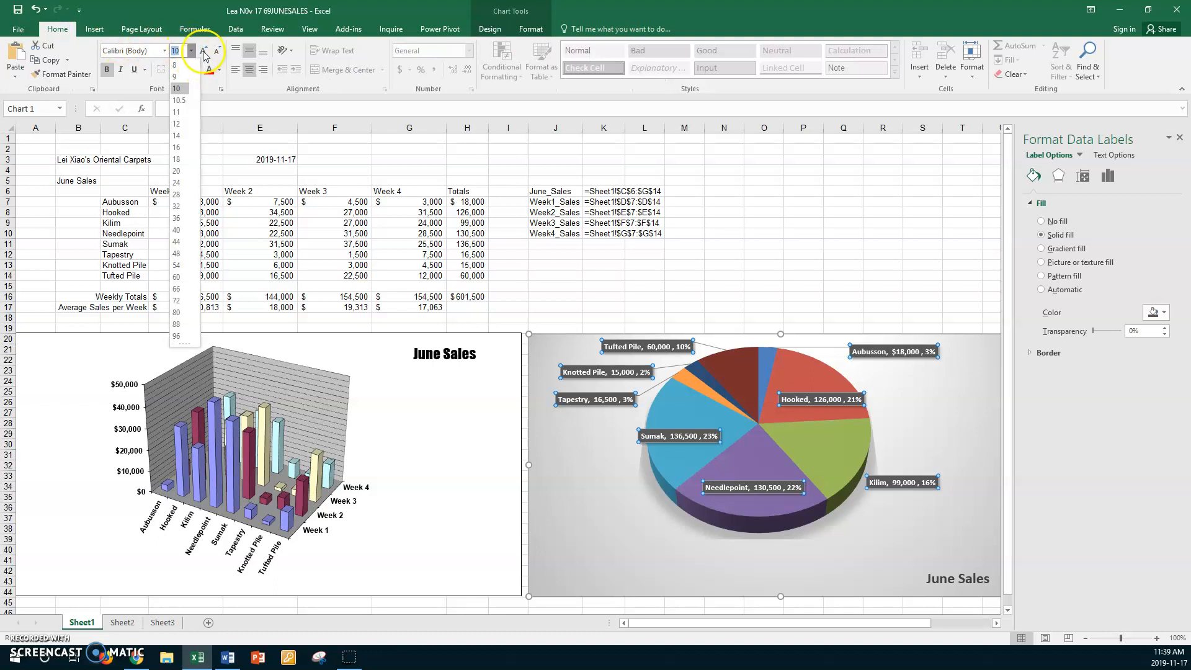
pyautogui.click(204, 51)
pyautogui.click(204, 52)
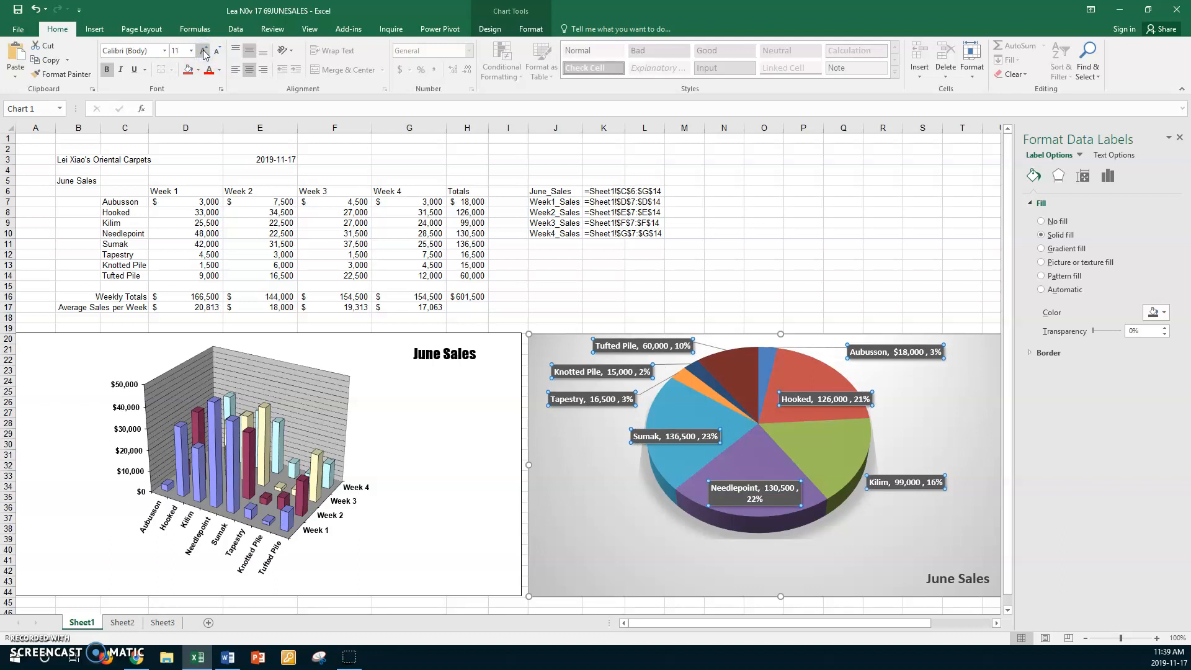
pyautogui.click(204, 51)
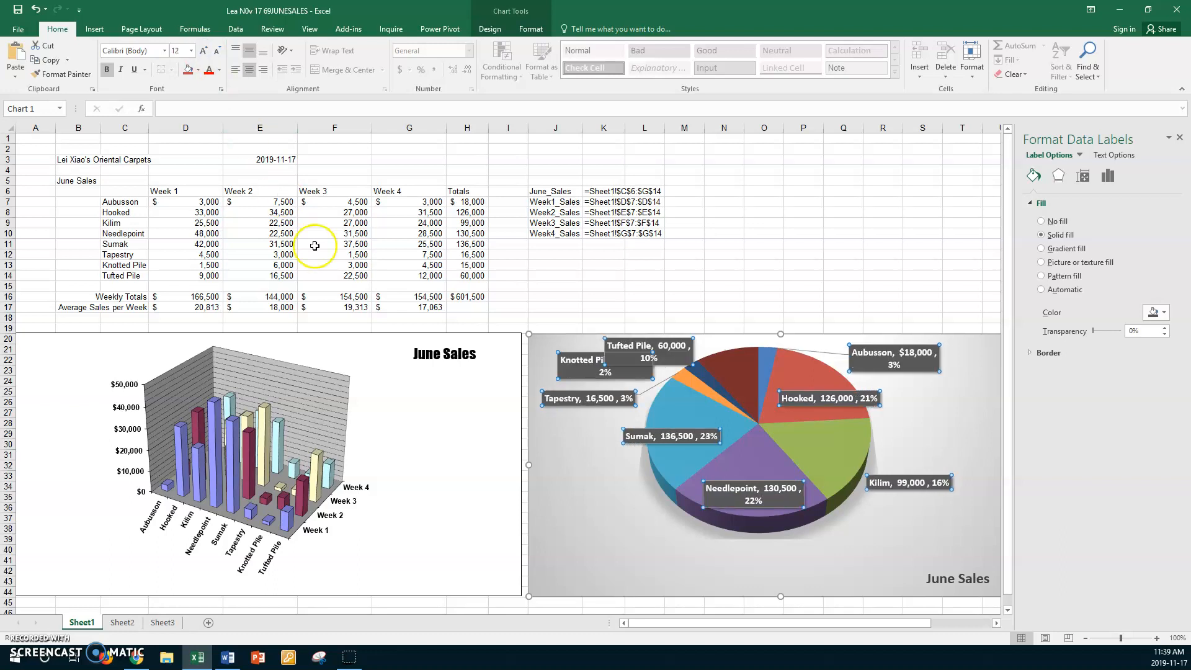
# Move the pie chart's plot area slightly down to leave more room above the pie for the labels
pyautogui.click(577, 432)
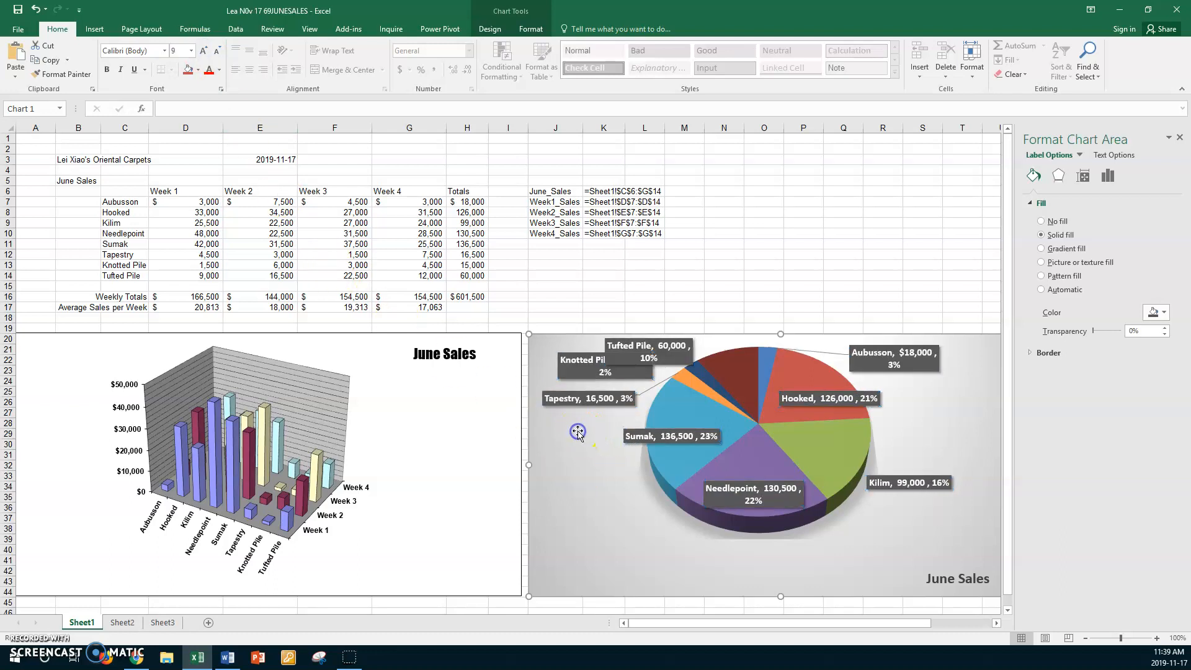
pyautogui.click(837, 507)
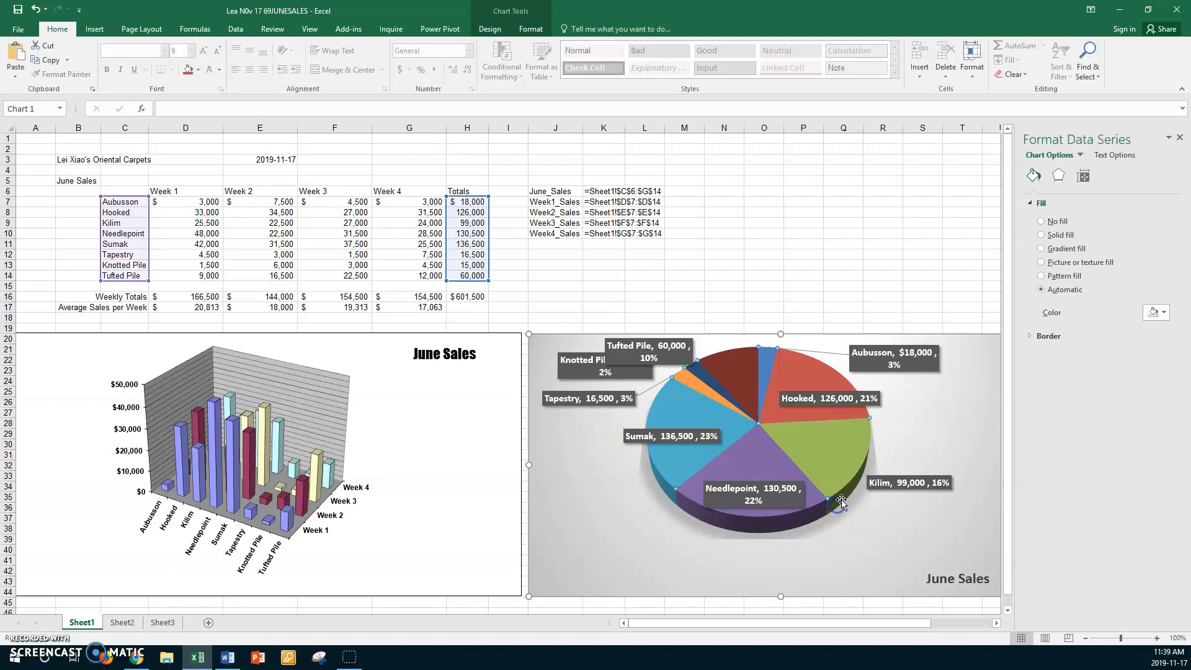
pyautogui.click(864, 384)
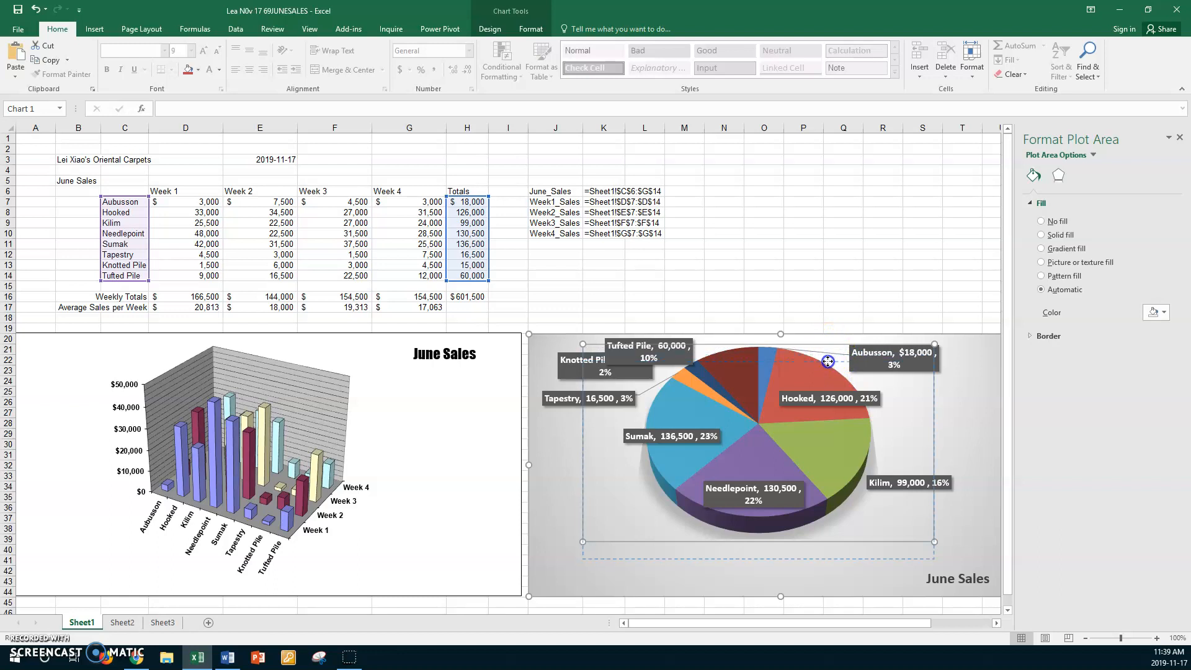
pyautogui.moveTo(827, 362); pyautogui.dragTo(827, 378)
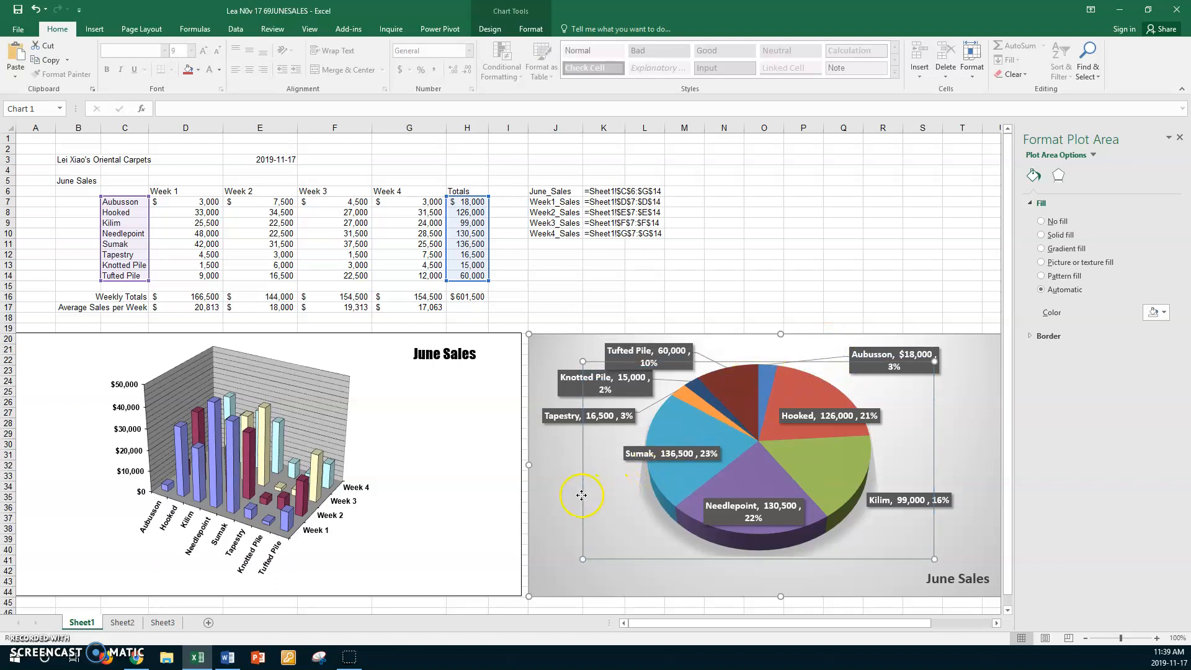
# Spread out the pie's overlapping labels by nudging Tufted Pile up, Tapestry down, and Knotted Pile slightly down and outward
pyautogui.click(561, 497)
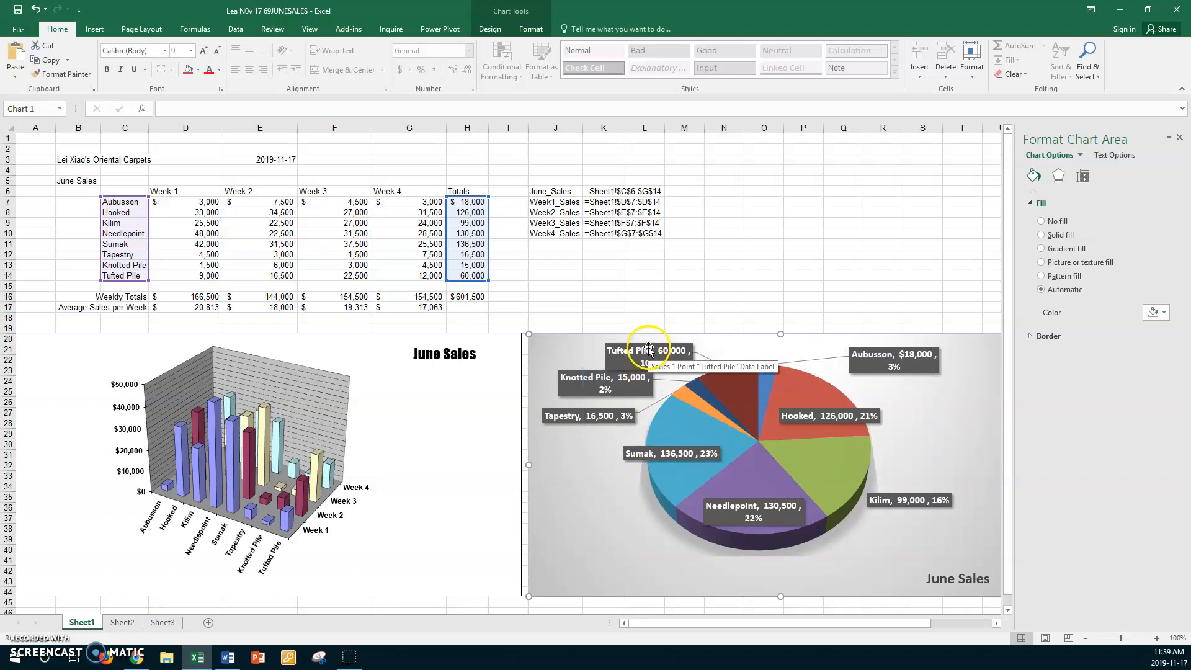
pyautogui.click(648, 348)
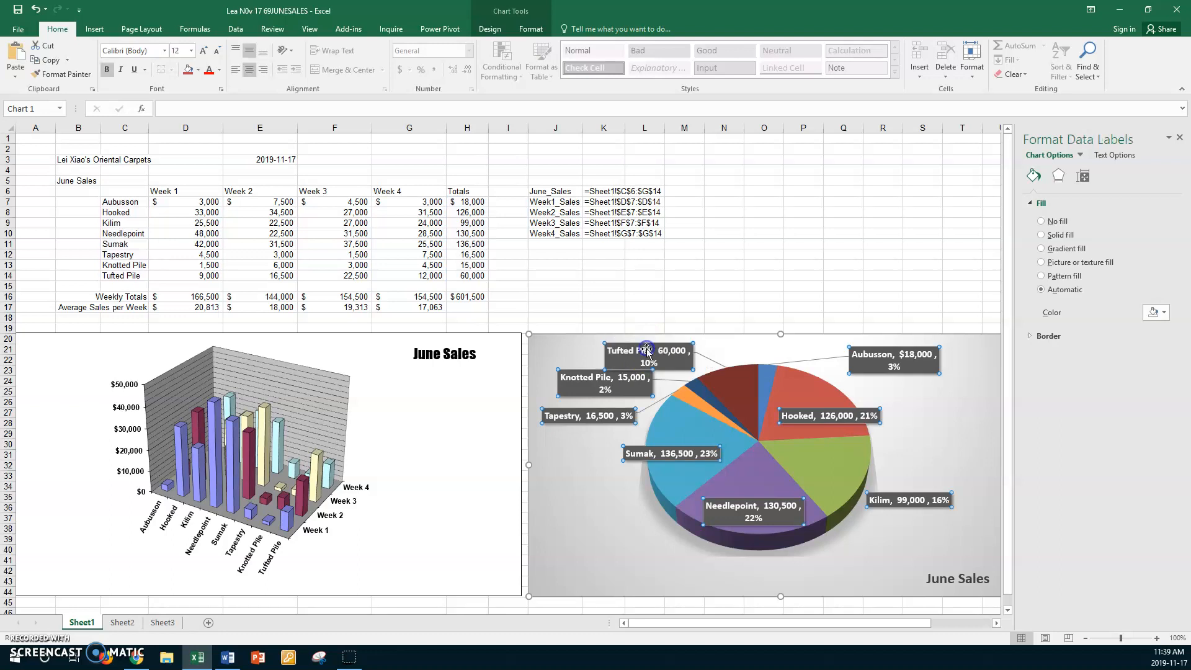
pyautogui.click(650, 343)
pyautogui.moveTo(664, 341); pyautogui.dragTo(667, 334)
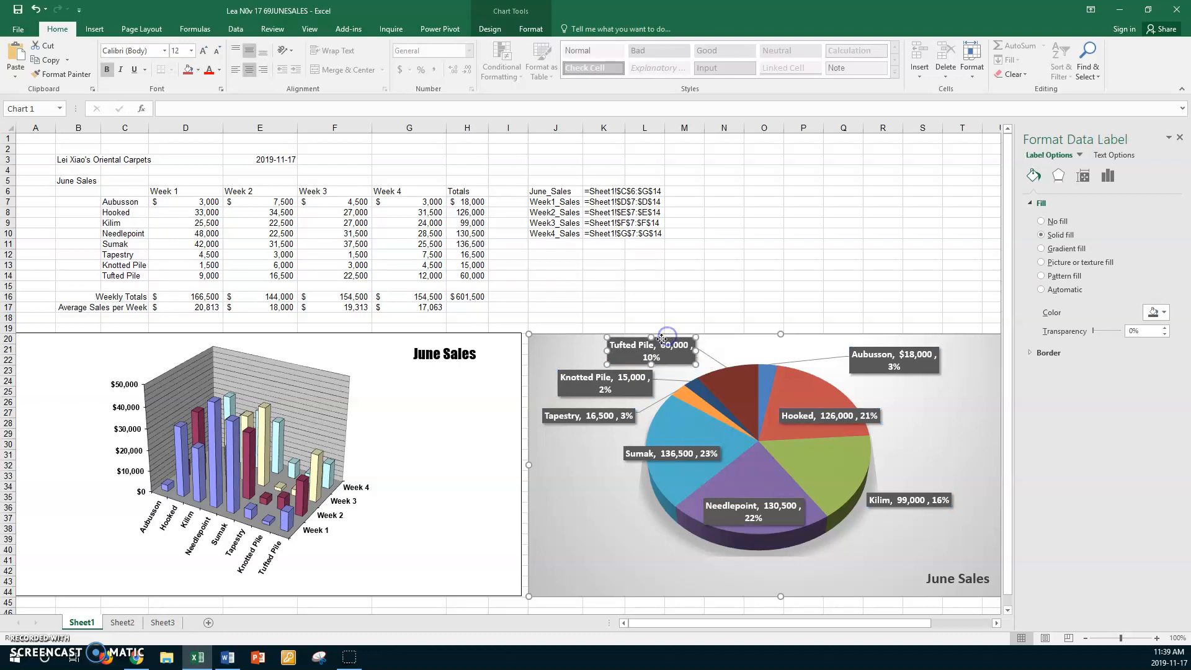
pyautogui.click(583, 422)
pyautogui.moveTo(584, 426); pyautogui.dragTo(579, 440)
pyautogui.moveTo(587, 395); pyautogui.dragTo(580, 400)
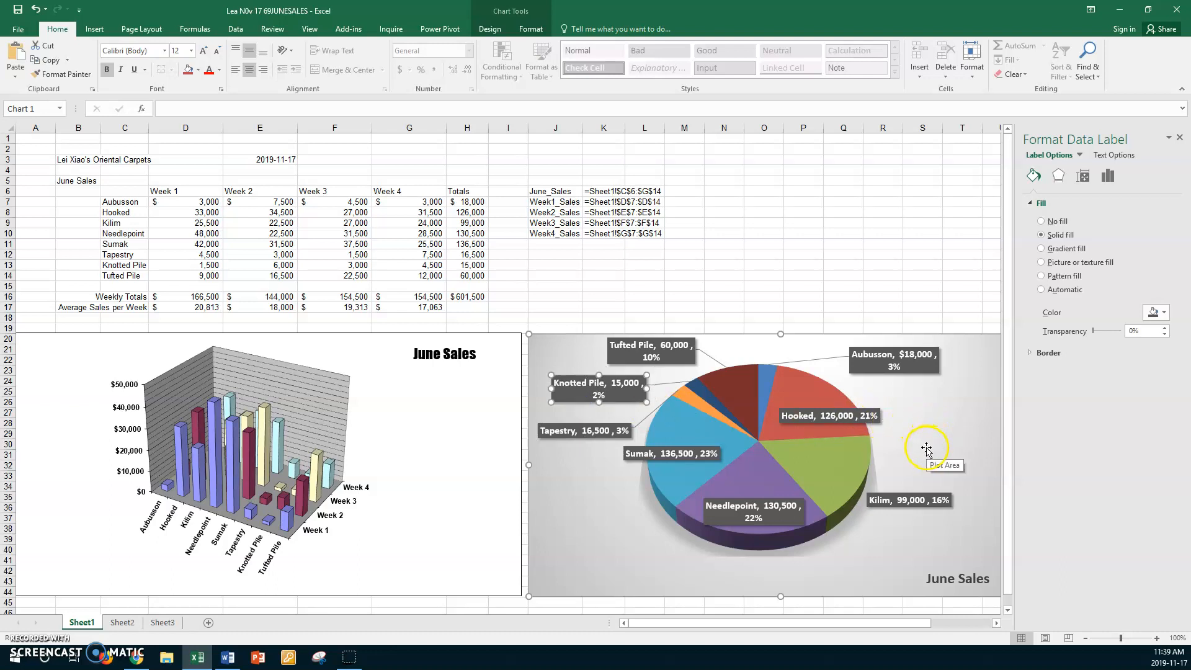
# Move the Needlepoint data label off its purple slice to the empty area below and left of the pie, then deselect the chart
pyautogui.click(725, 519)
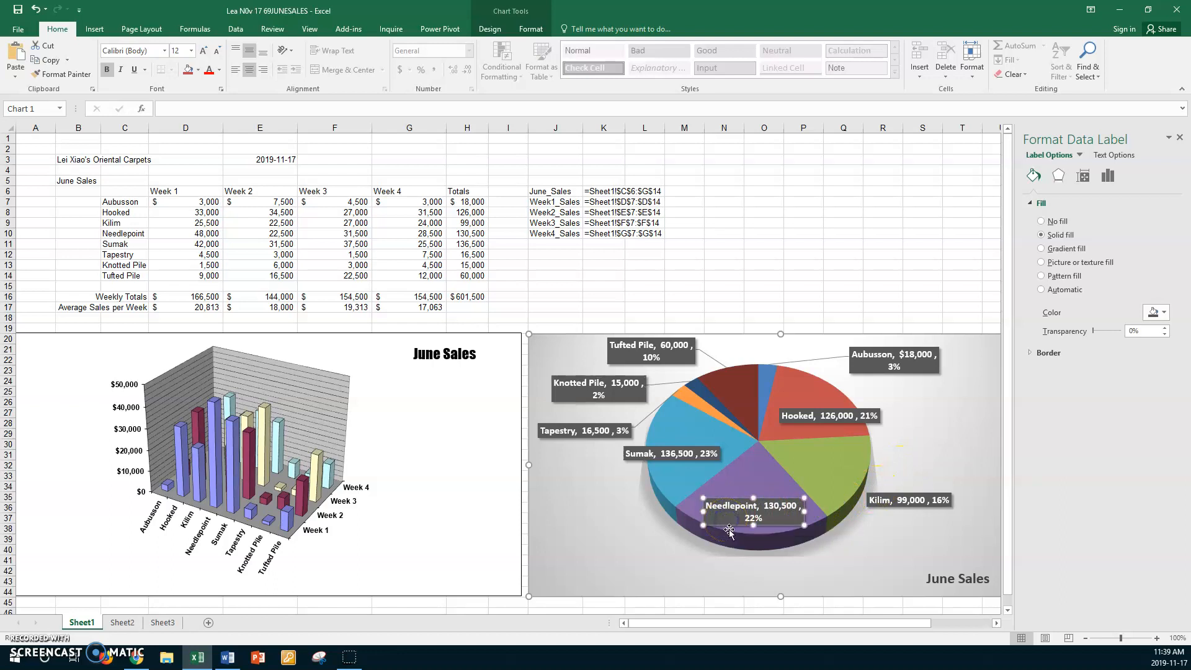
pyautogui.moveTo(728, 530); pyautogui.dragTo(569, 562)
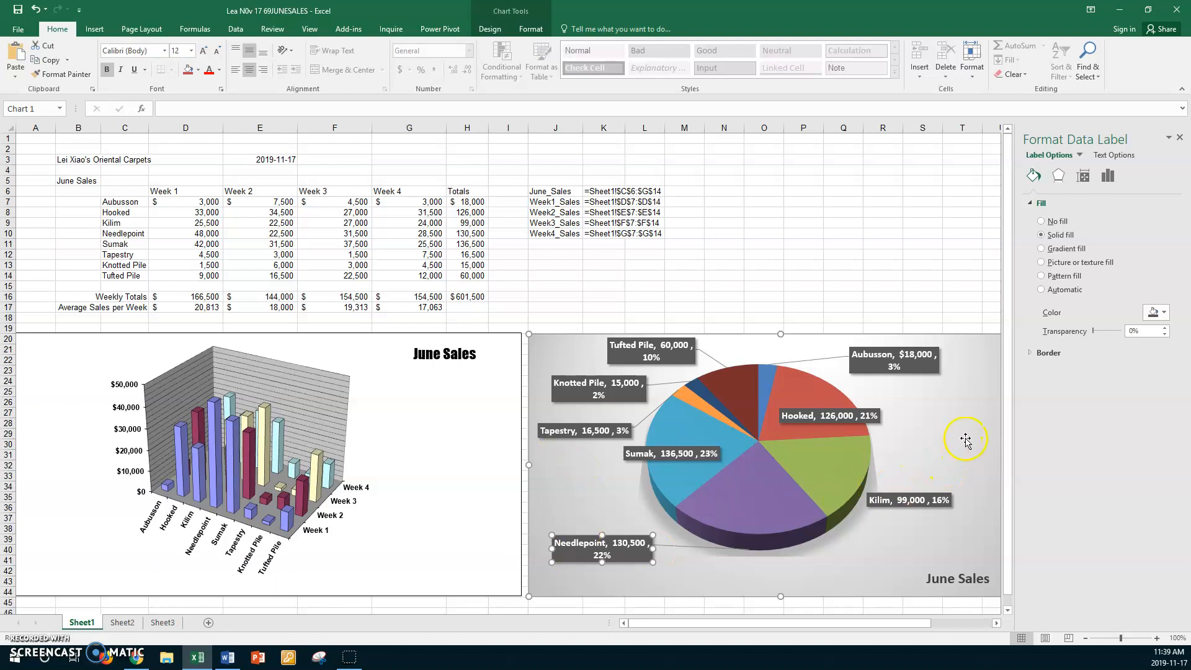
pyautogui.click(772, 244)
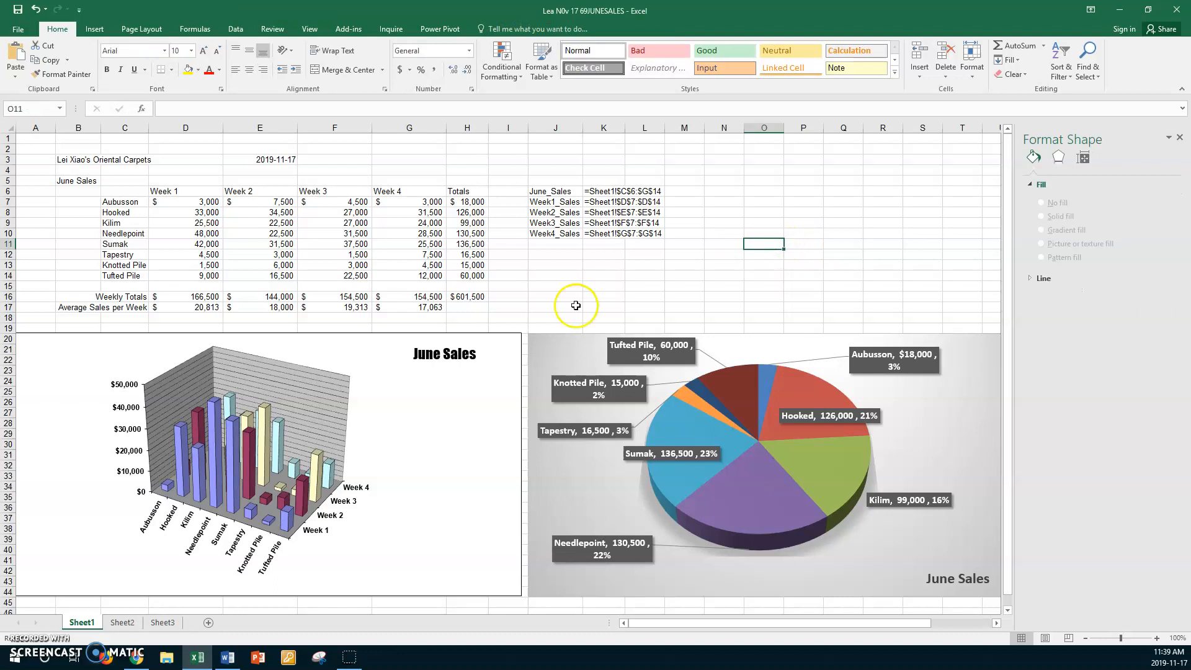
pyautogui.click(22, 656)
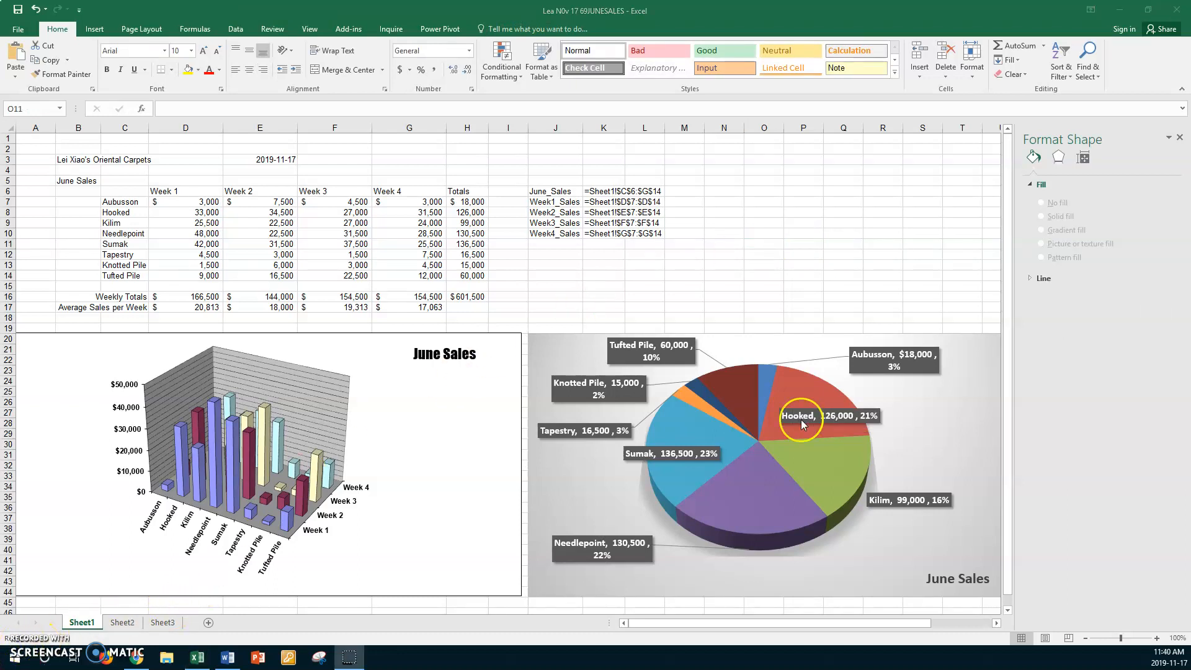
# Move the pie chart's June Sales title slightly up and inward, and add a second line reading Chart 1
pyautogui.click(927, 577)
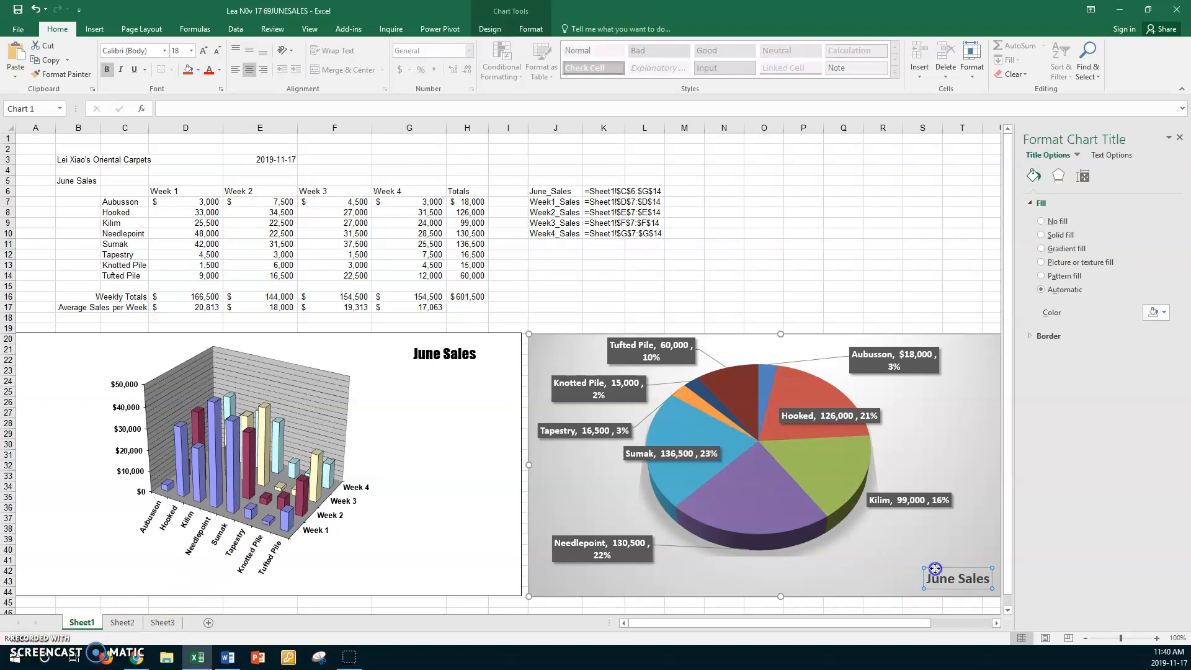
pyautogui.moveTo(900, 549); pyautogui.dragTo(901, 550)
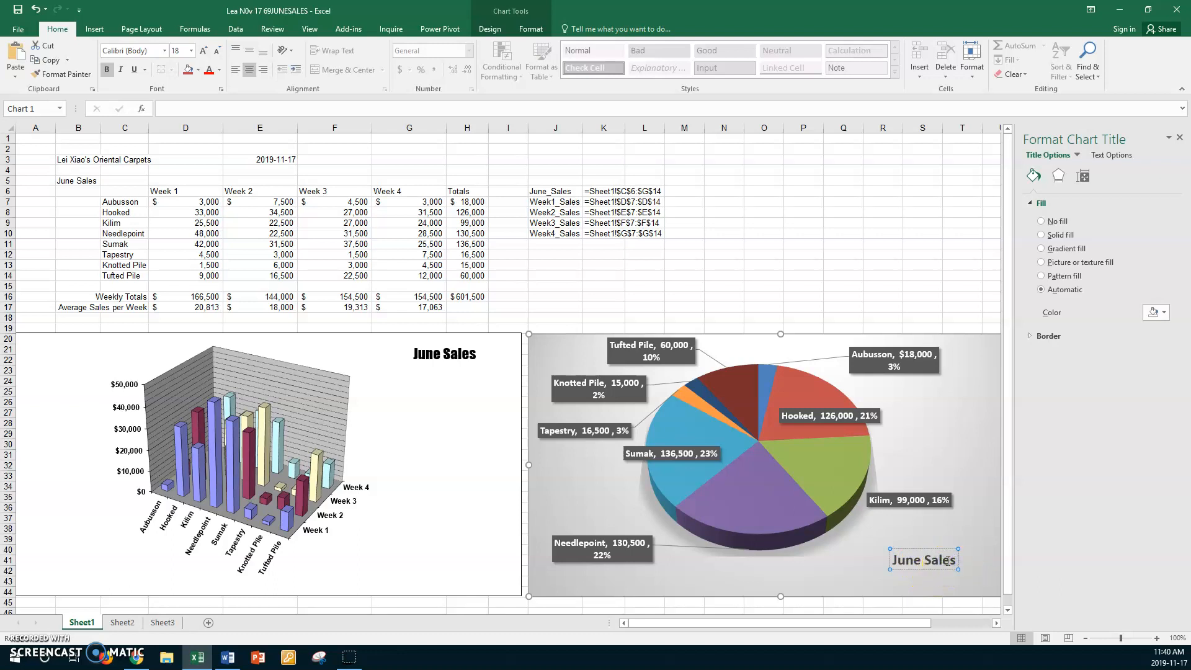
pyautogui.press('Return')
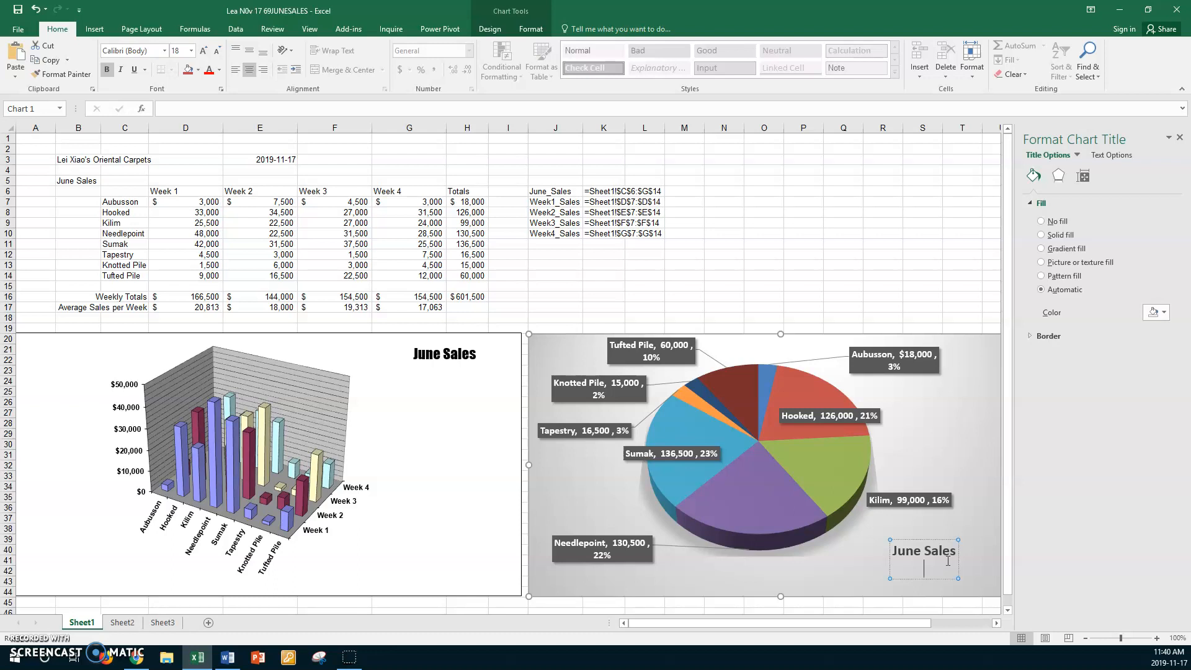
pyautogui.write('Chart 1')
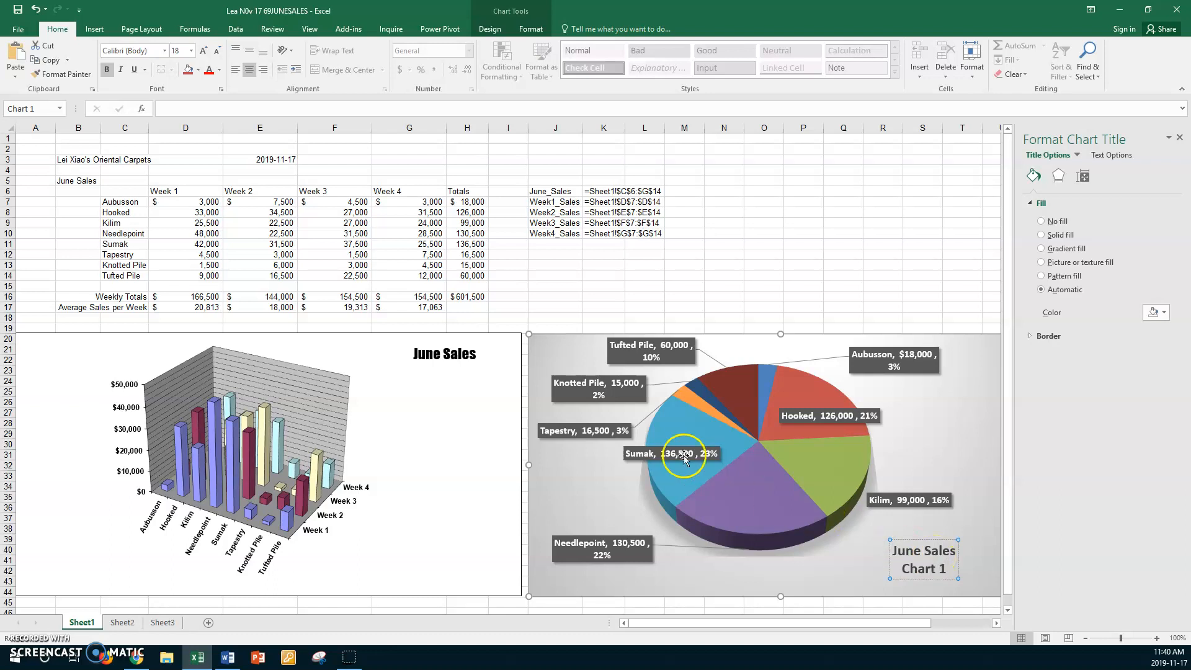
# Try to set the Chart 1 line of the pie chart's title to font size 12 and to color it red
pyautogui.moveTo(949, 569); pyautogui.dragTo(903, 568)
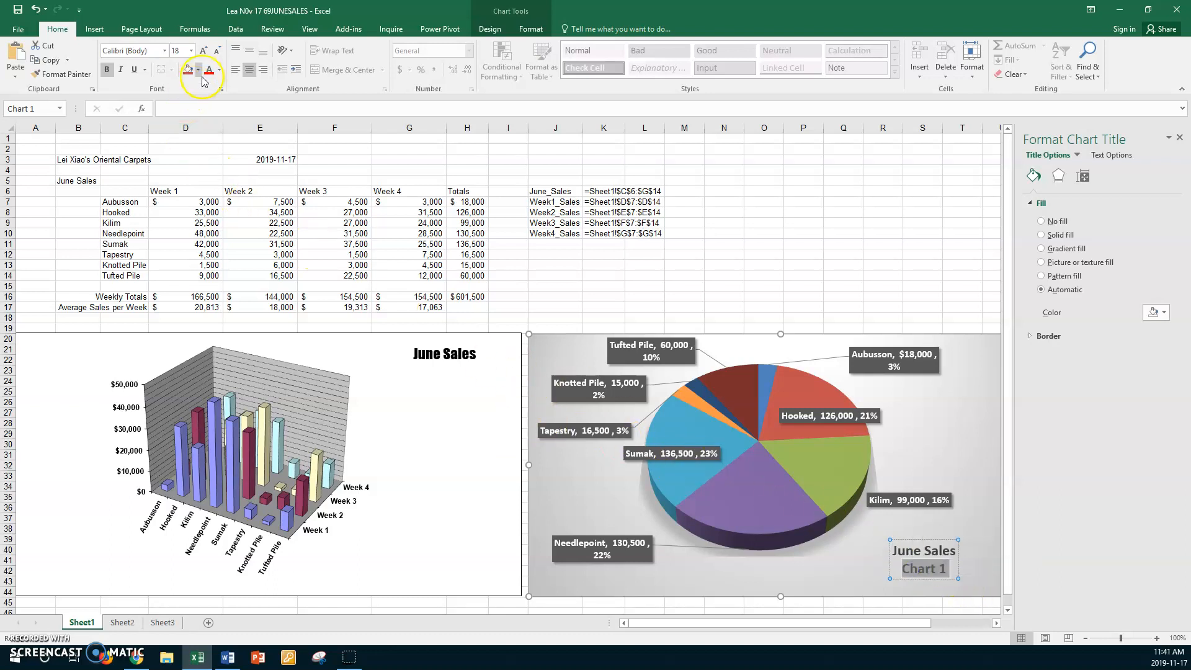
pyautogui.click(191, 50)
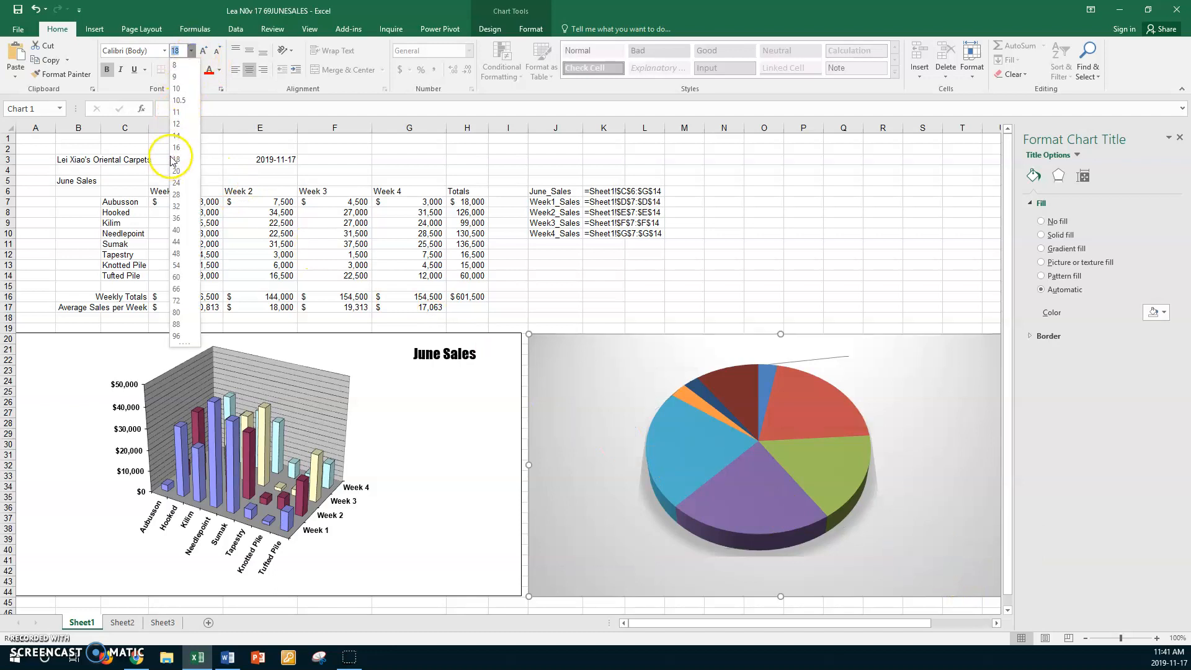
pyautogui.click(178, 124)
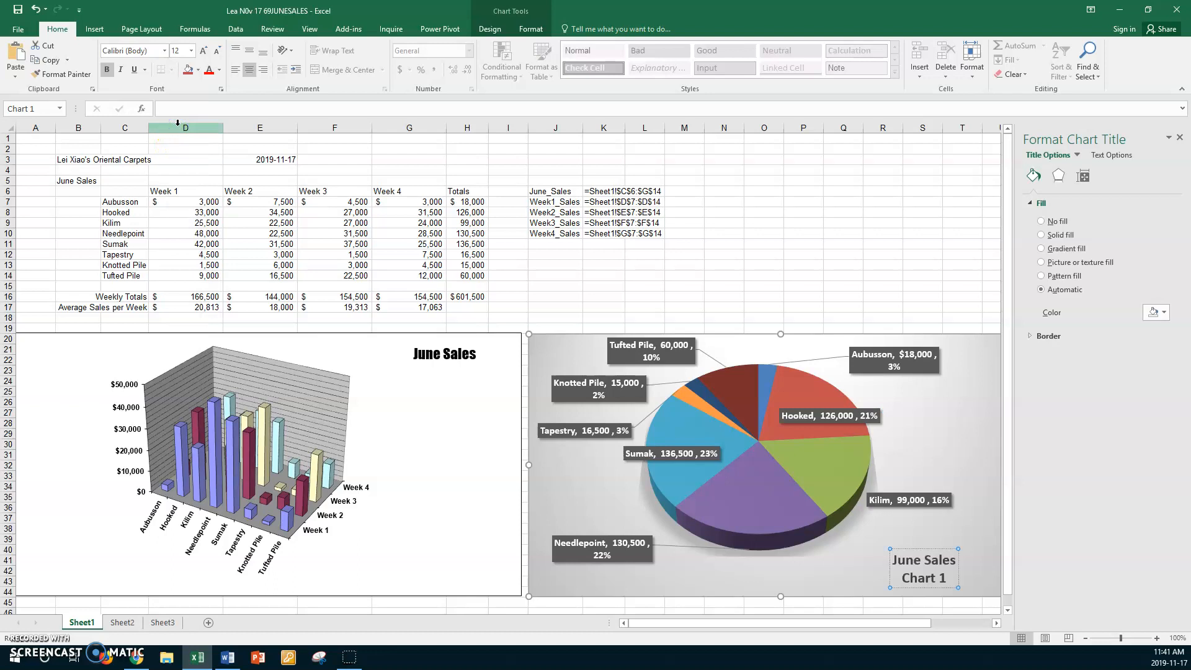
pyautogui.click(211, 74)
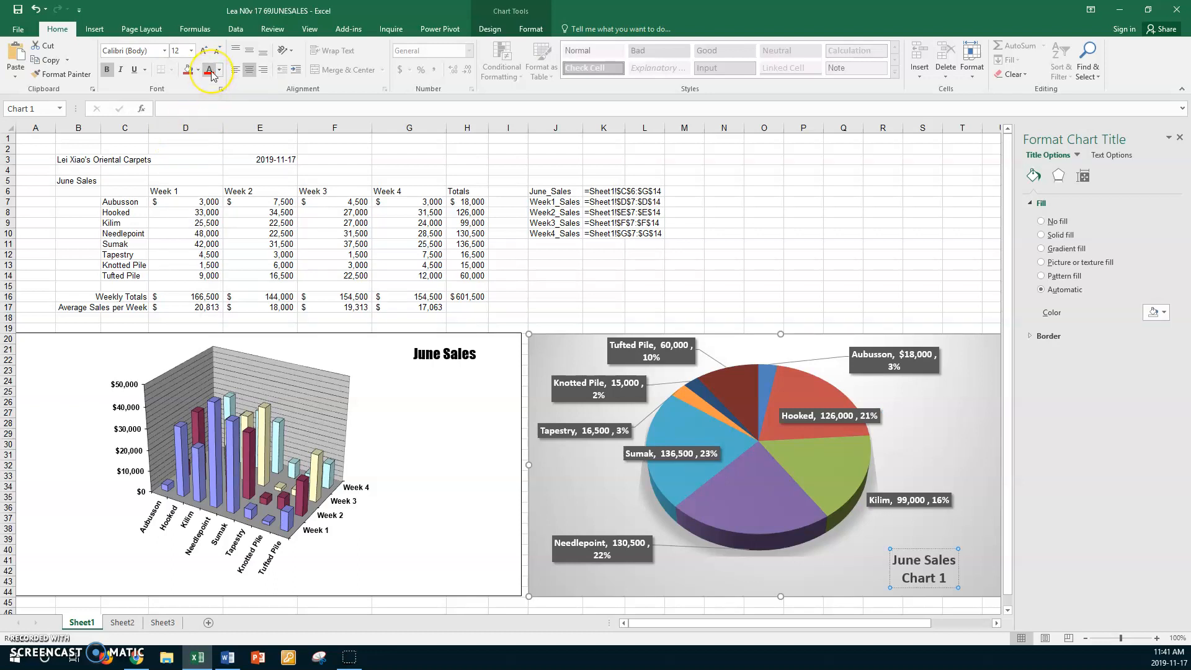
pyautogui.click(211, 73)
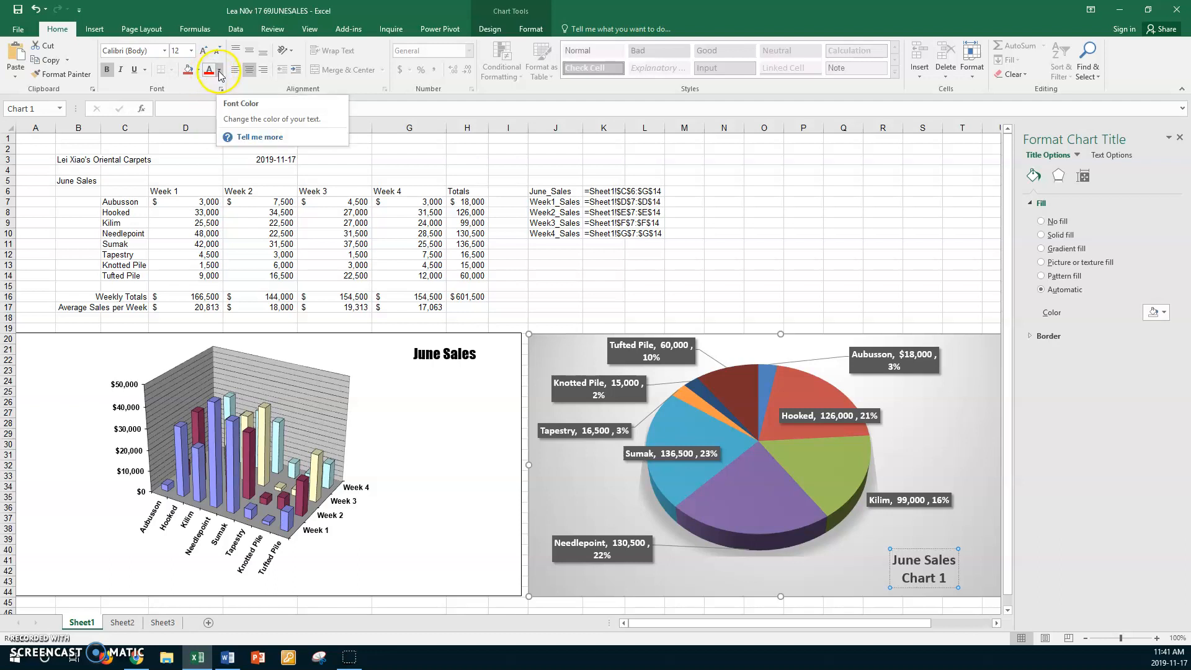
pyautogui.click(212, 73)
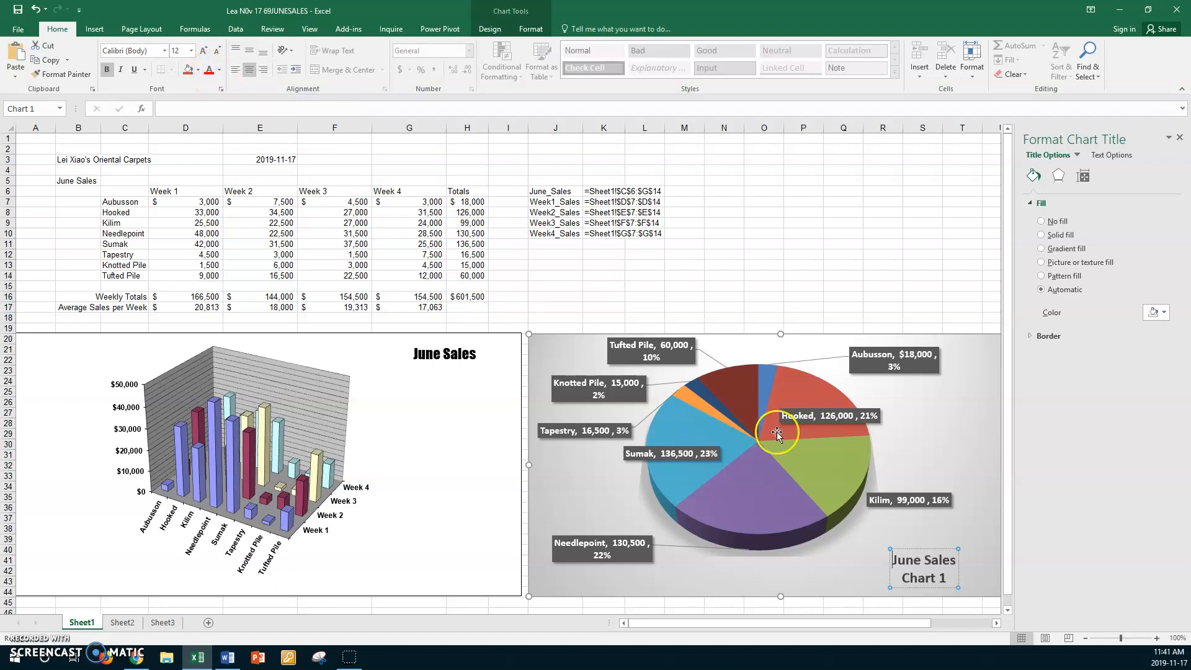
# Select the title's Chart 1 line again and retry setting its font size to 12
pyautogui.moveTo(901, 578); pyautogui.dragTo(947, 578)
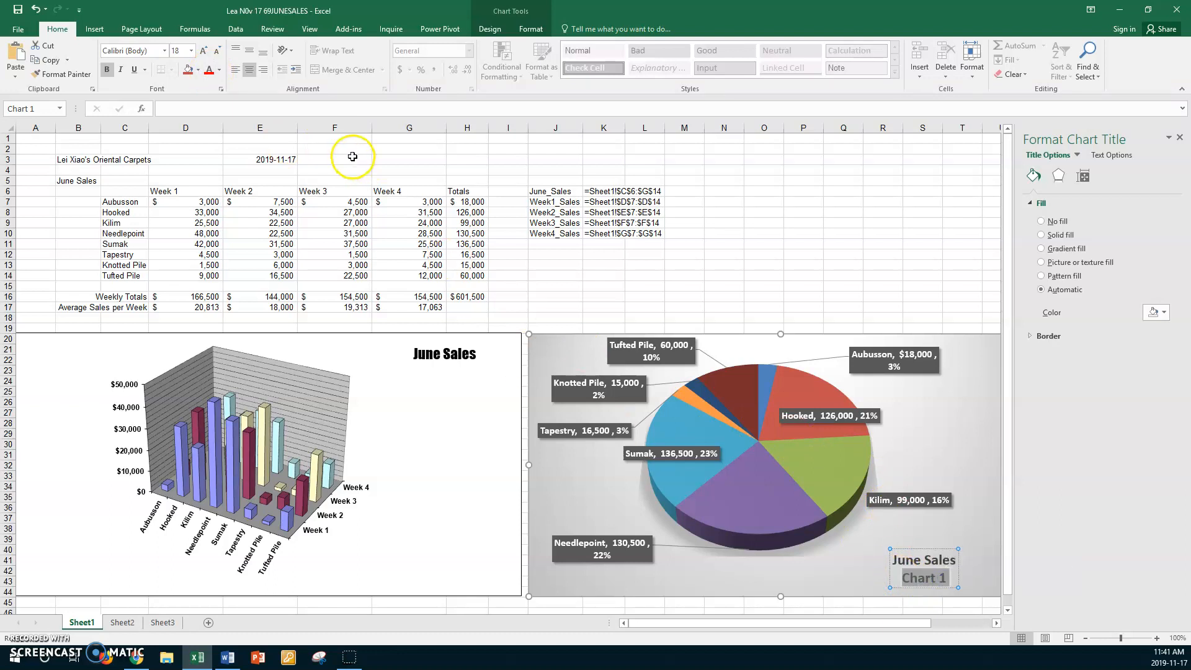
pyautogui.click(190, 51)
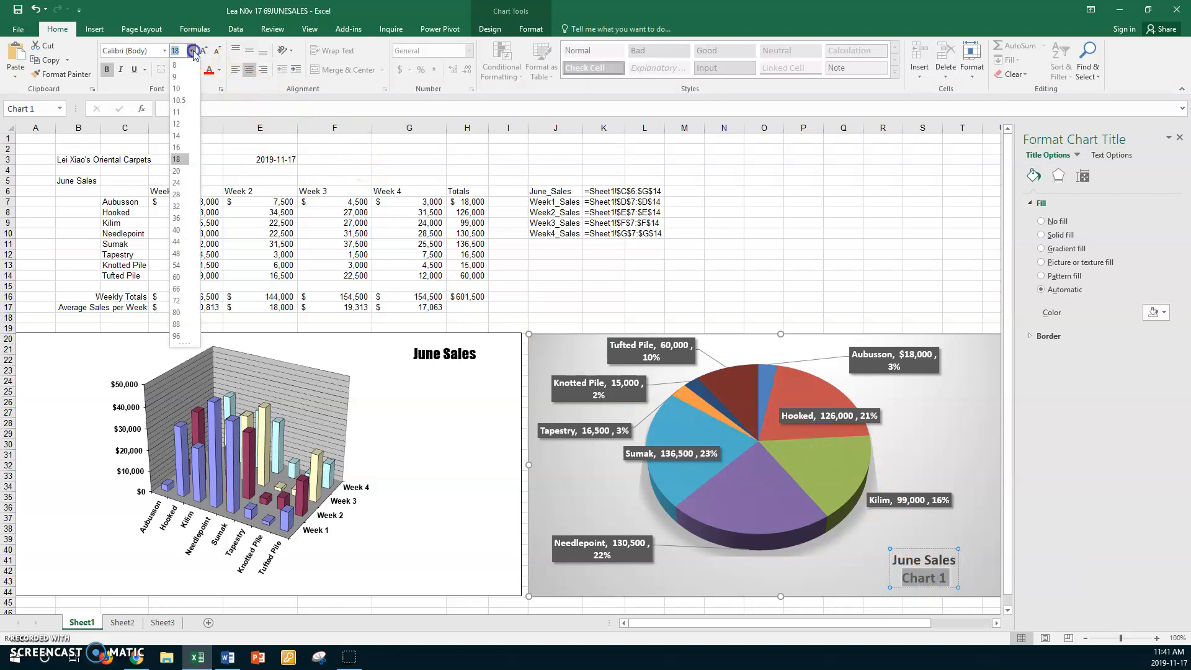
pyautogui.click(178, 124)
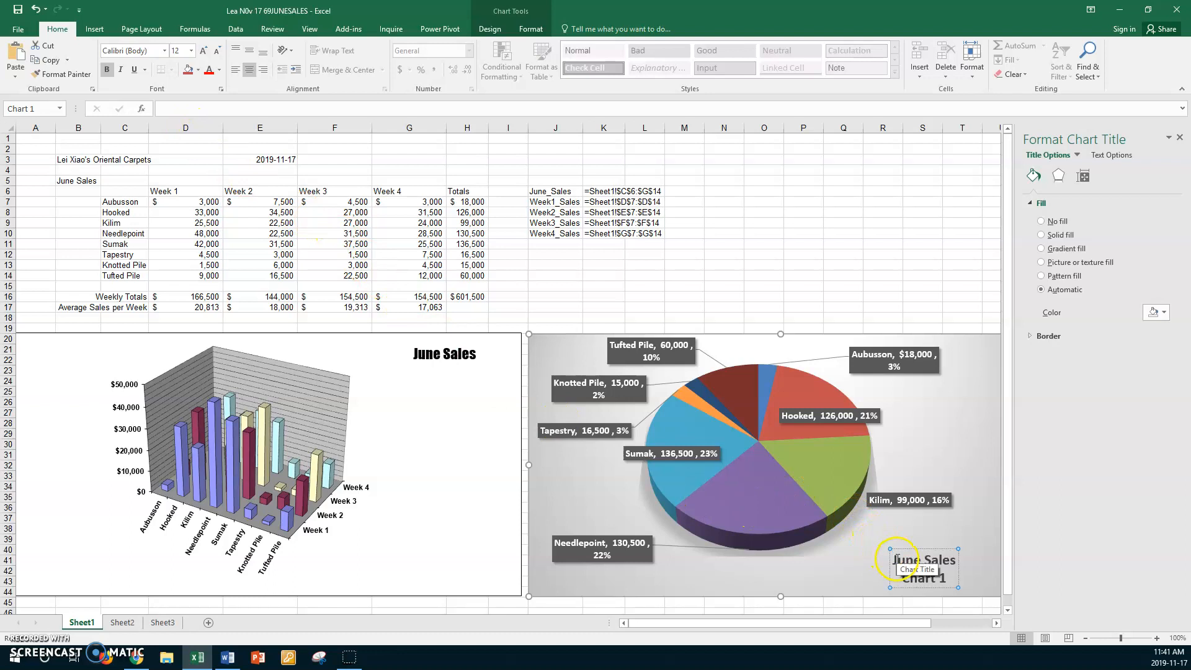
# Color both lines of the pie chart's title red and move the title closer to the chart's right edge
pyautogui.moveTo(893, 560); pyautogui.dragTo(955, 584)
pyautogui.click(212, 70)
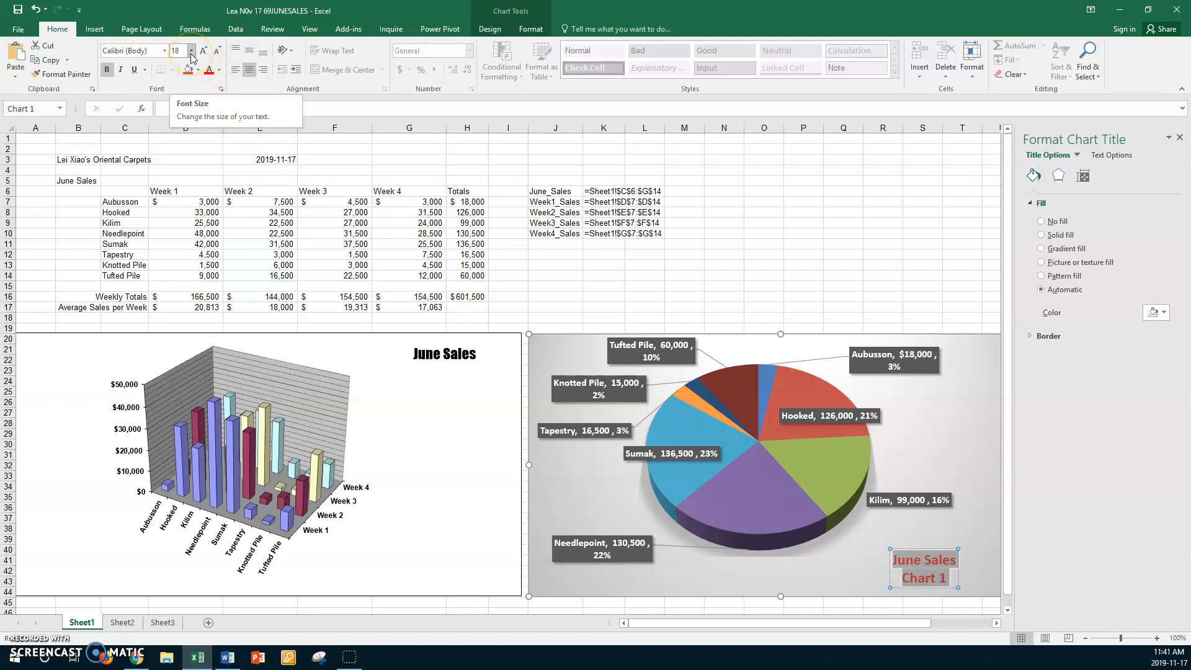
pyautogui.moveTo(929, 549); pyautogui.dragTo(953, 548)
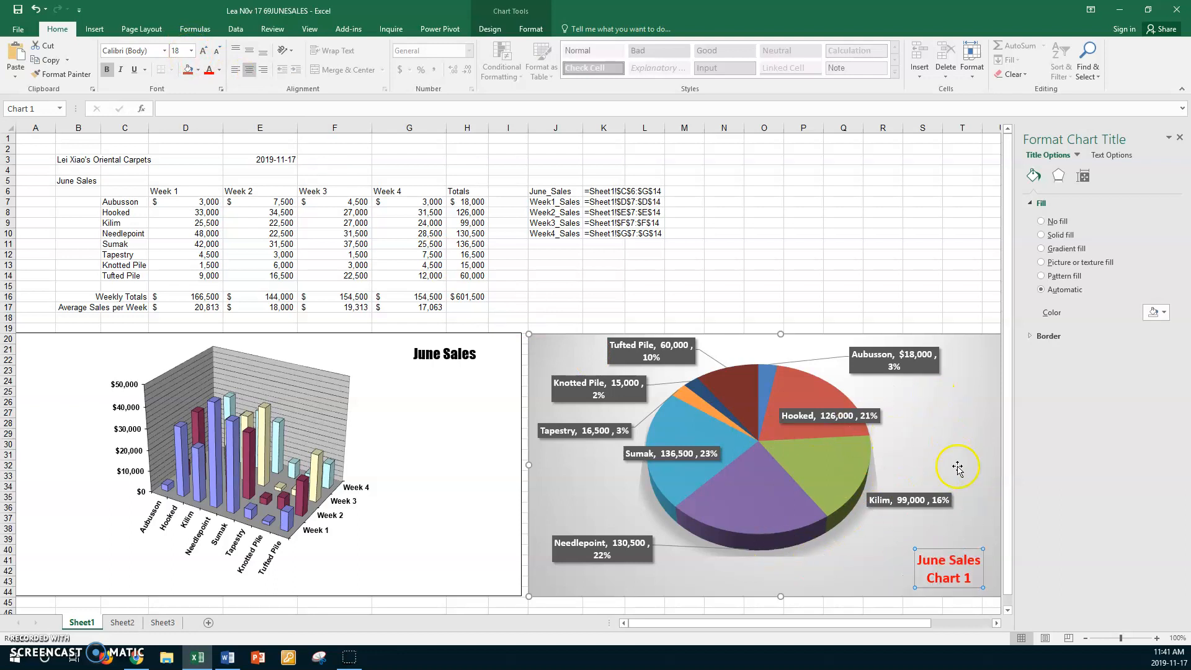
# Give the pie chart's chart area a solid red border with a width of 1.5 pt
pyautogui.click(963, 436)
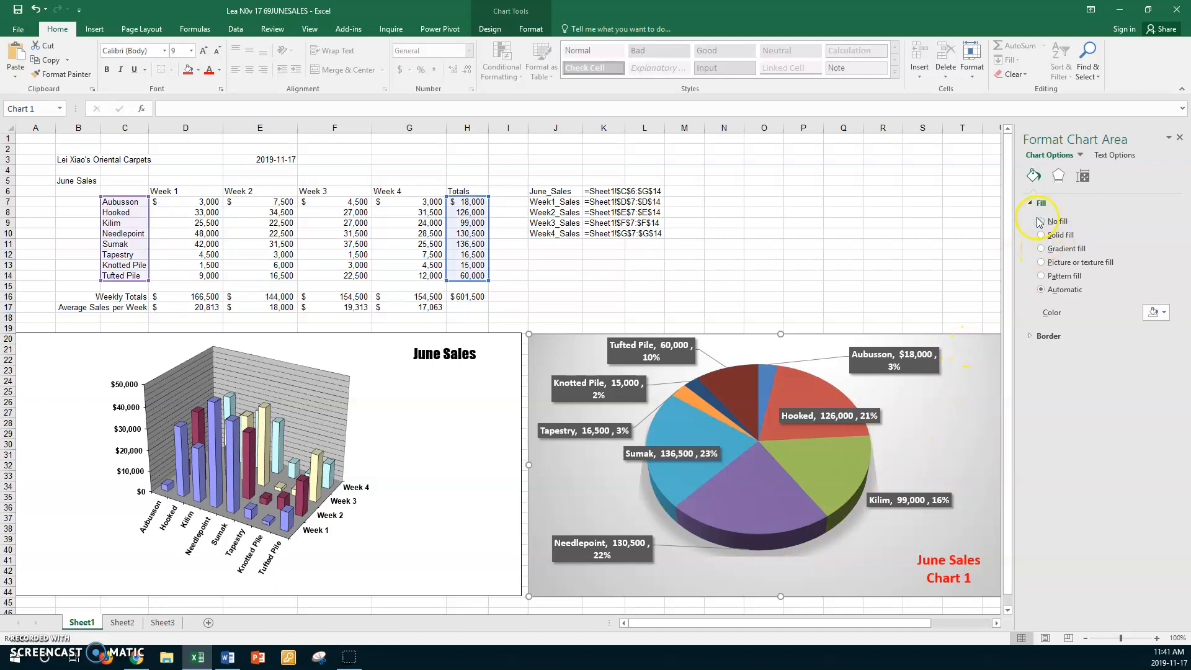
pyautogui.click(1030, 335)
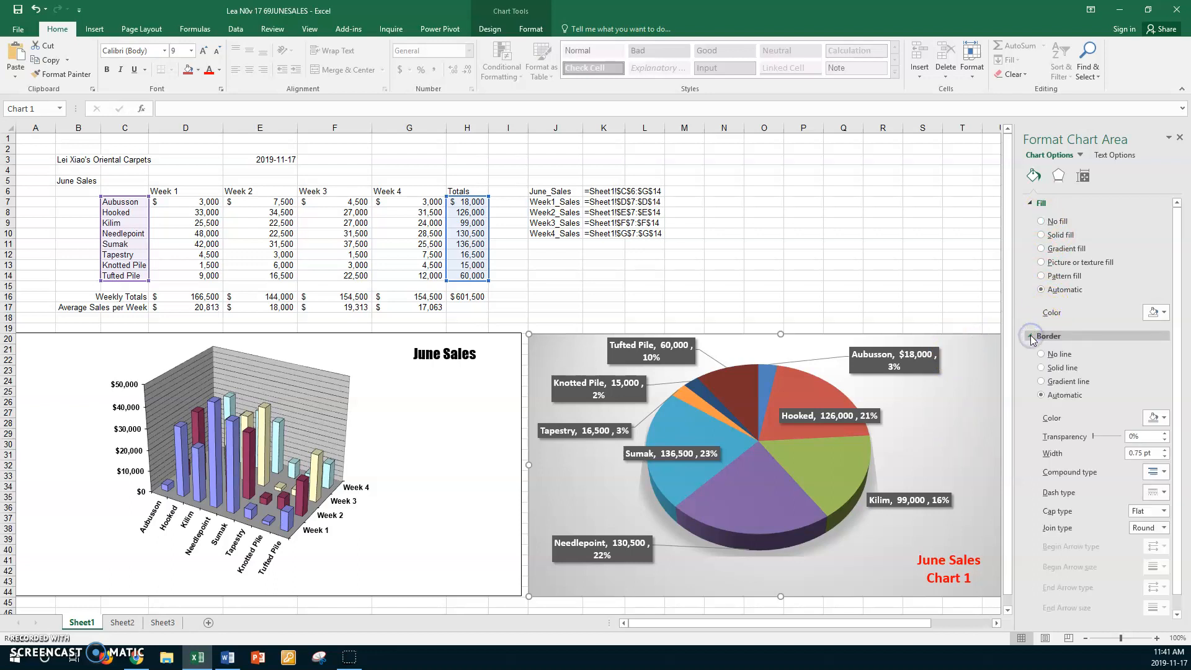
pyautogui.click(1062, 372)
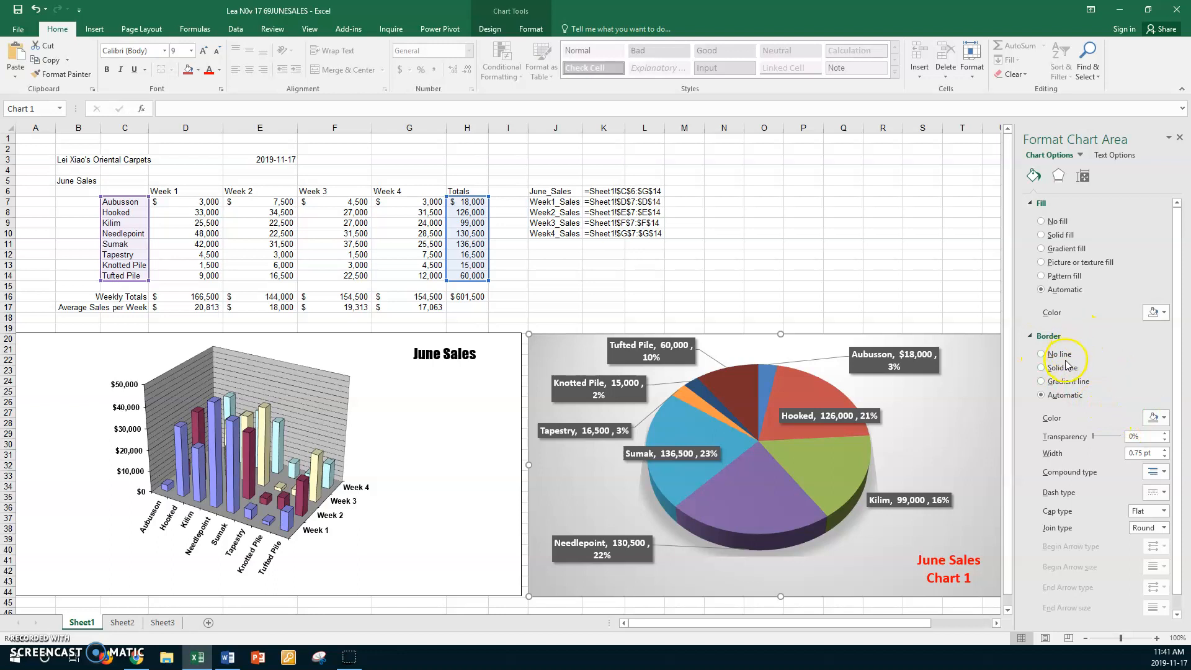
pyautogui.click(1155, 417)
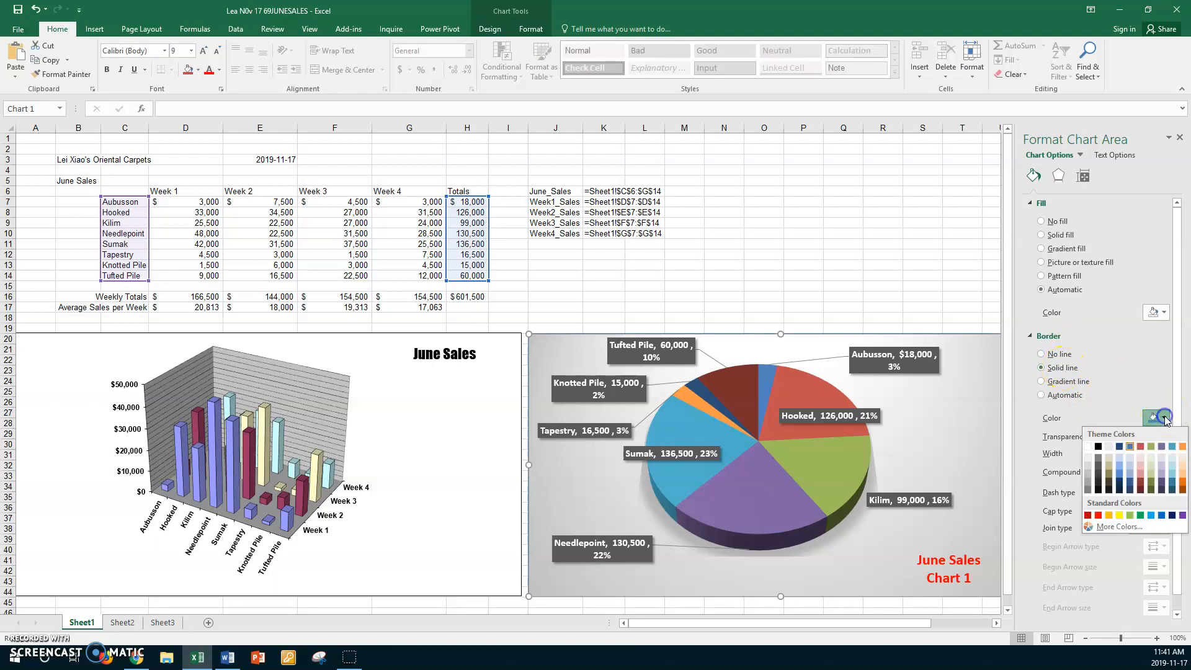
pyautogui.click(1098, 515)
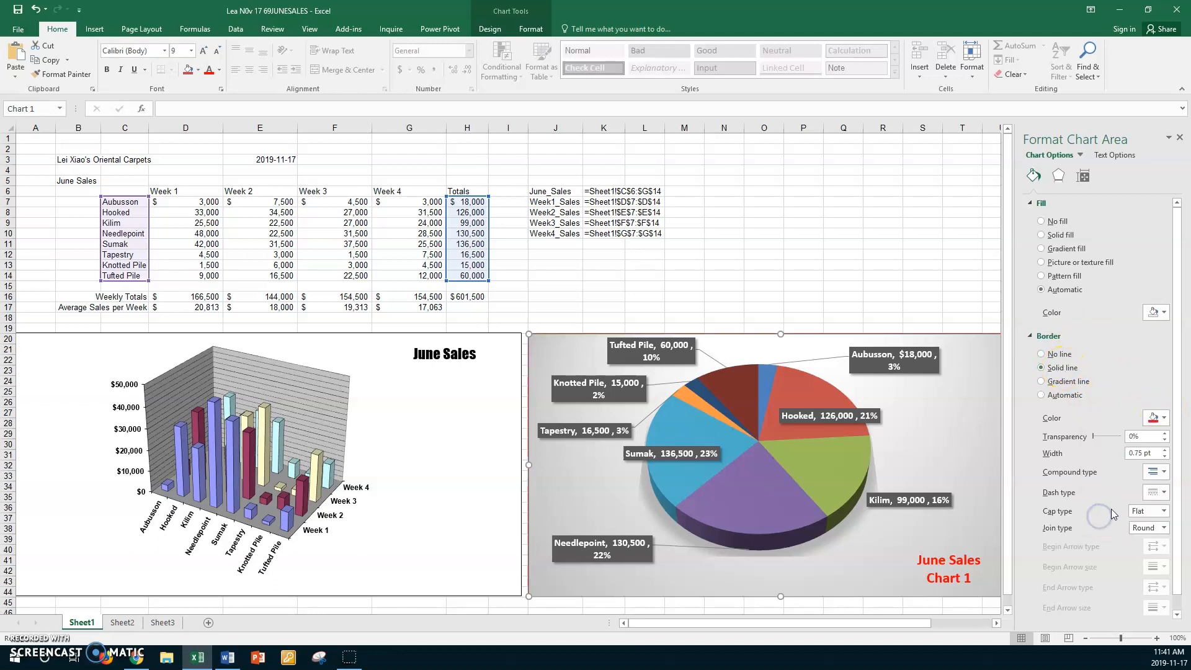
pyautogui.click(1166, 450)
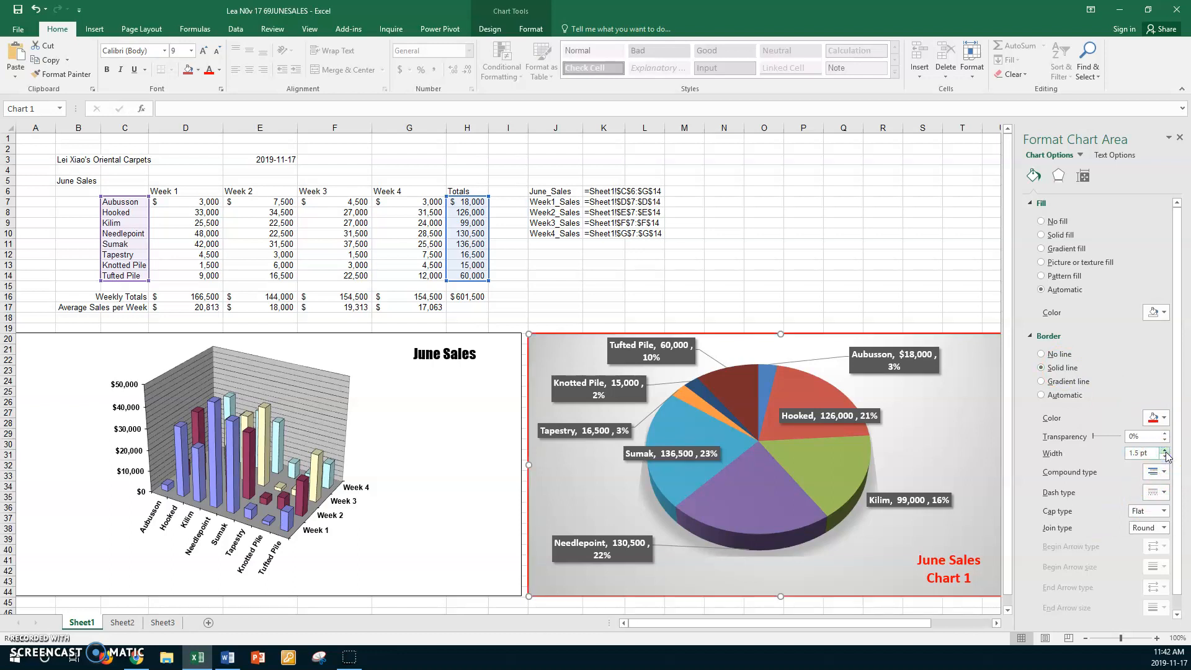
# Fill the June Sales column chart's chart area with the light purple linear preset gradient
pyautogui.click(347, 341)
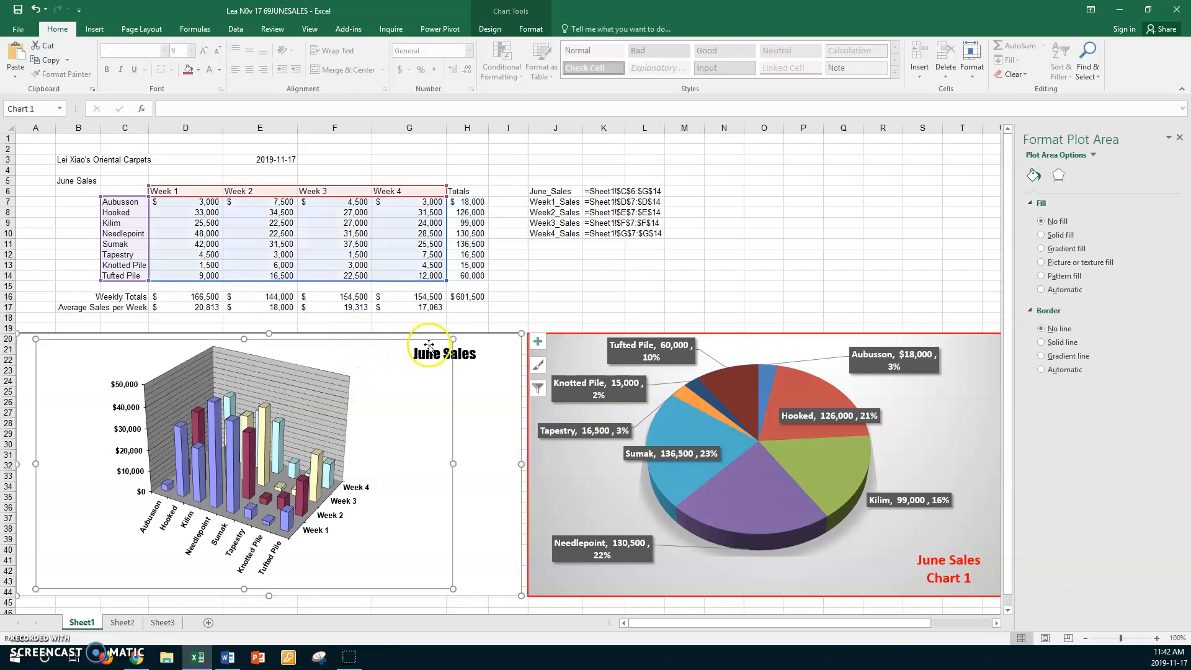
pyautogui.click(478, 334)
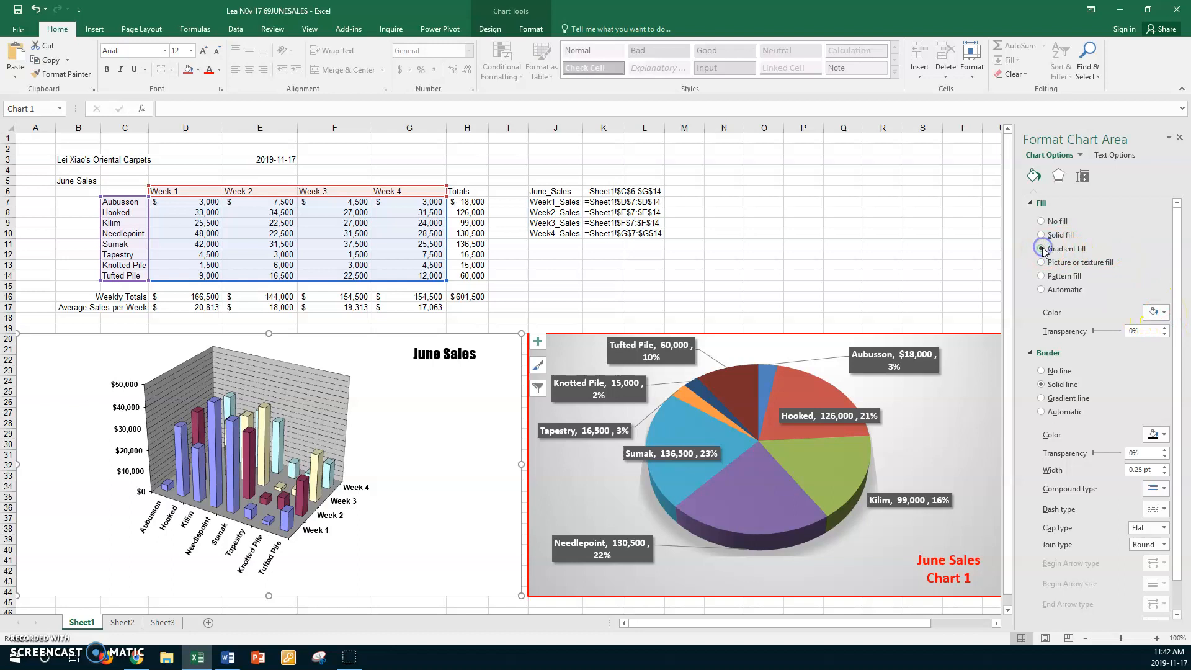
pyautogui.click(1043, 250)
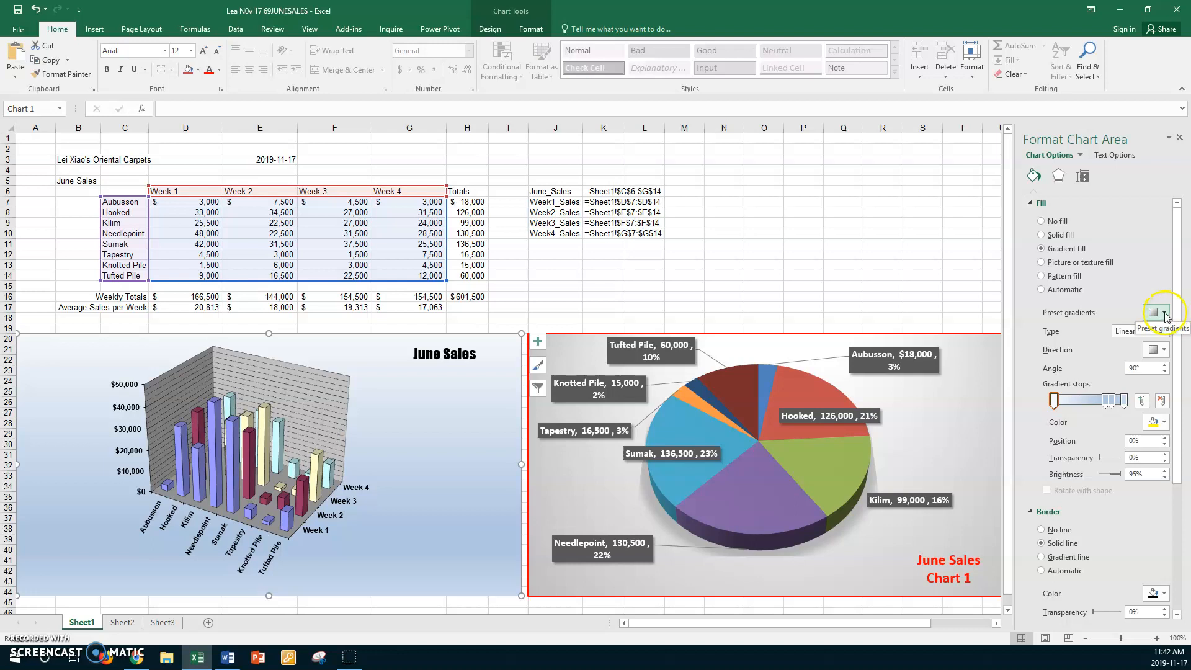
pyautogui.click(1164, 314)
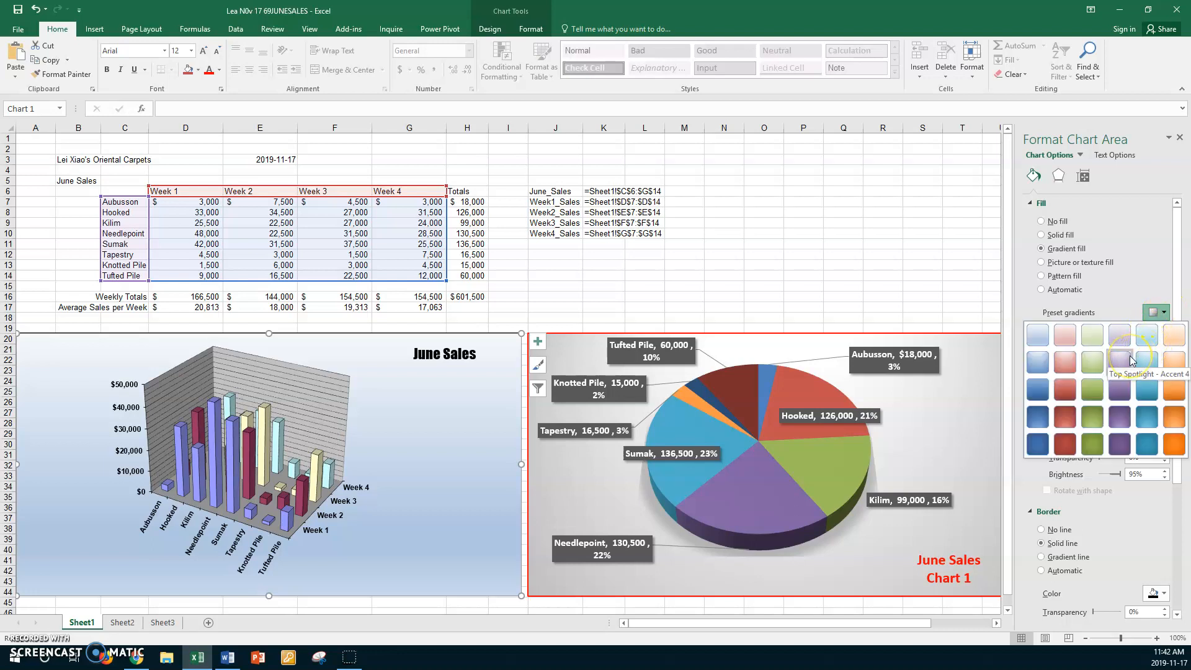
pyautogui.click(1126, 362)
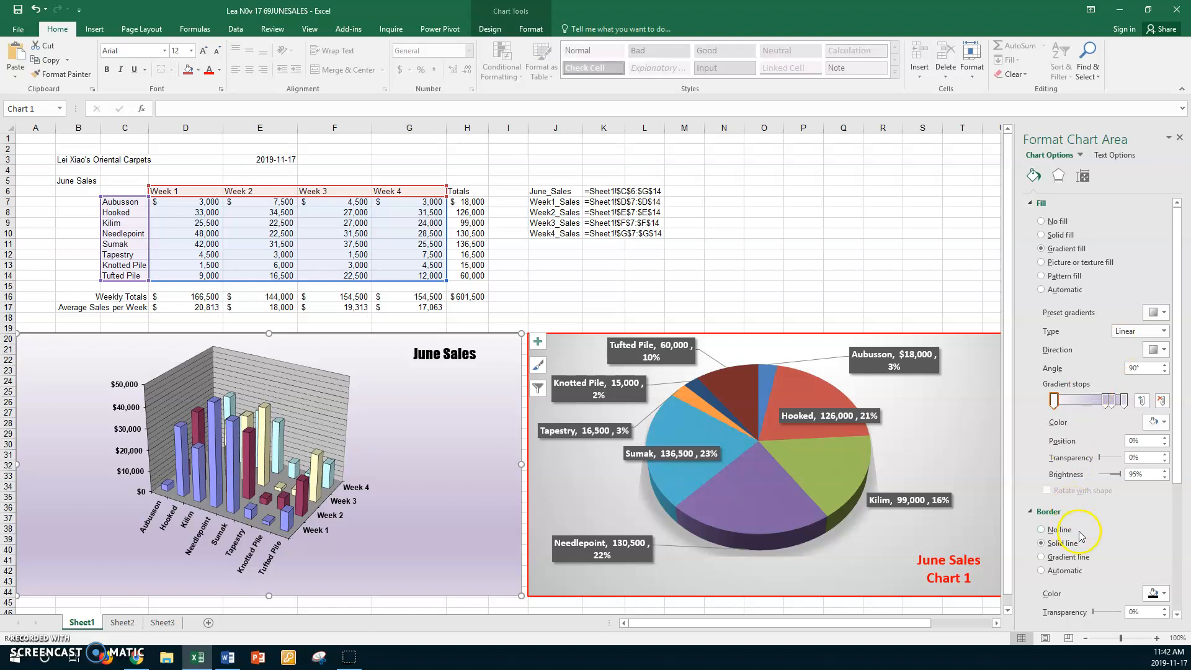
# Color the column chart's solid border purple and set its width to 1.75 pt
pyautogui.click(1147, 590)
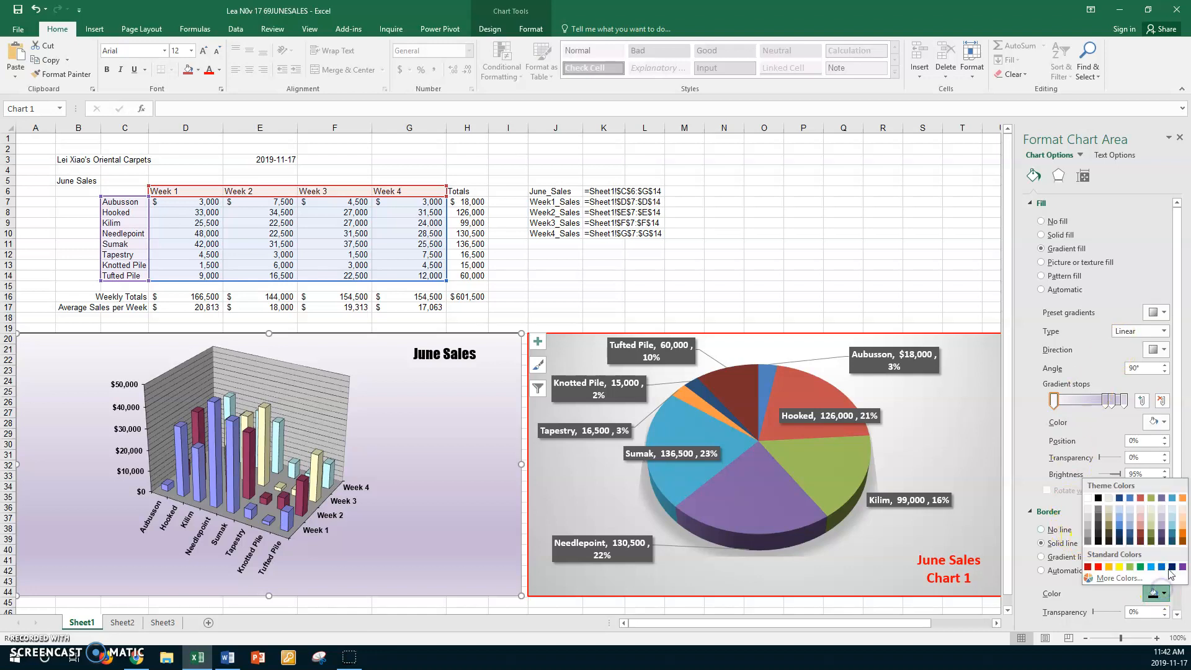
pyautogui.click(1181, 567)
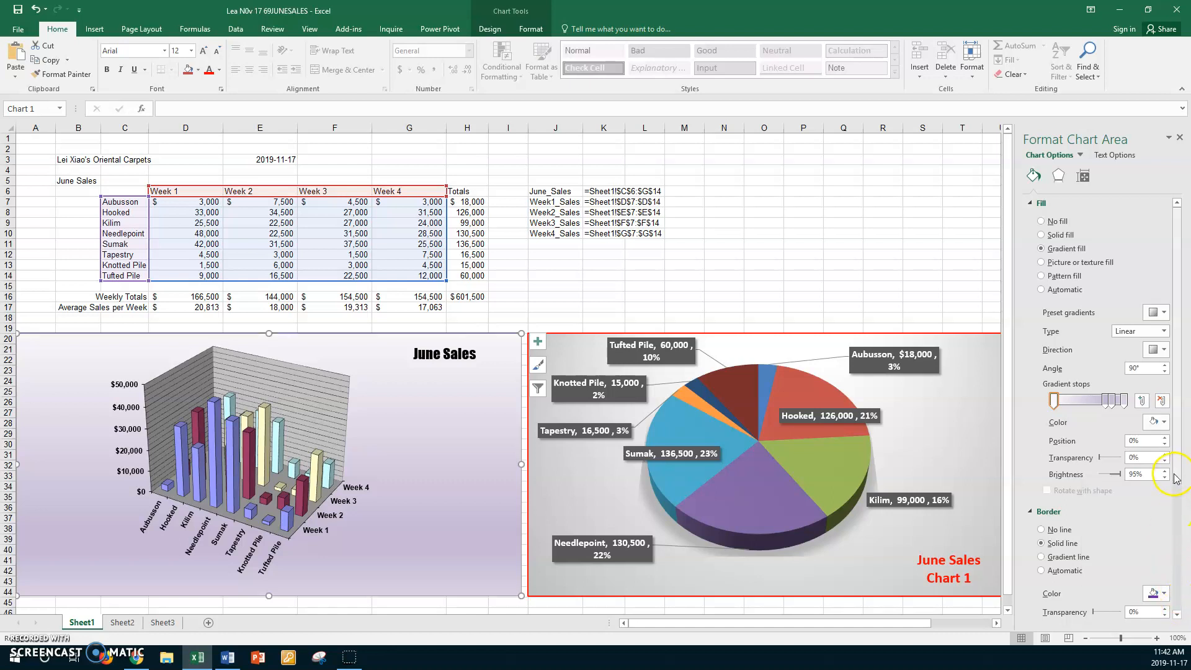
pyautogui.moveTo(1176, 478); pyautogui.dragTo(1176, 549)
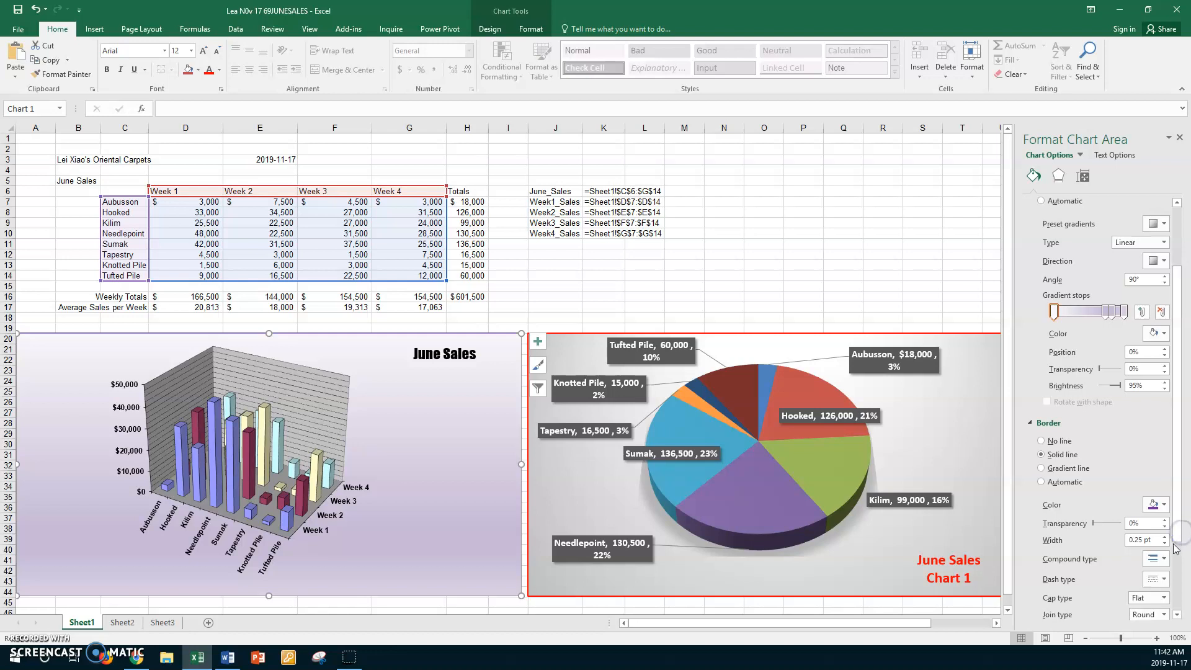
pyautogui.click(1165, 537)
pyautogui.click(1165, 537)
pyautogui.click(1164, 537)
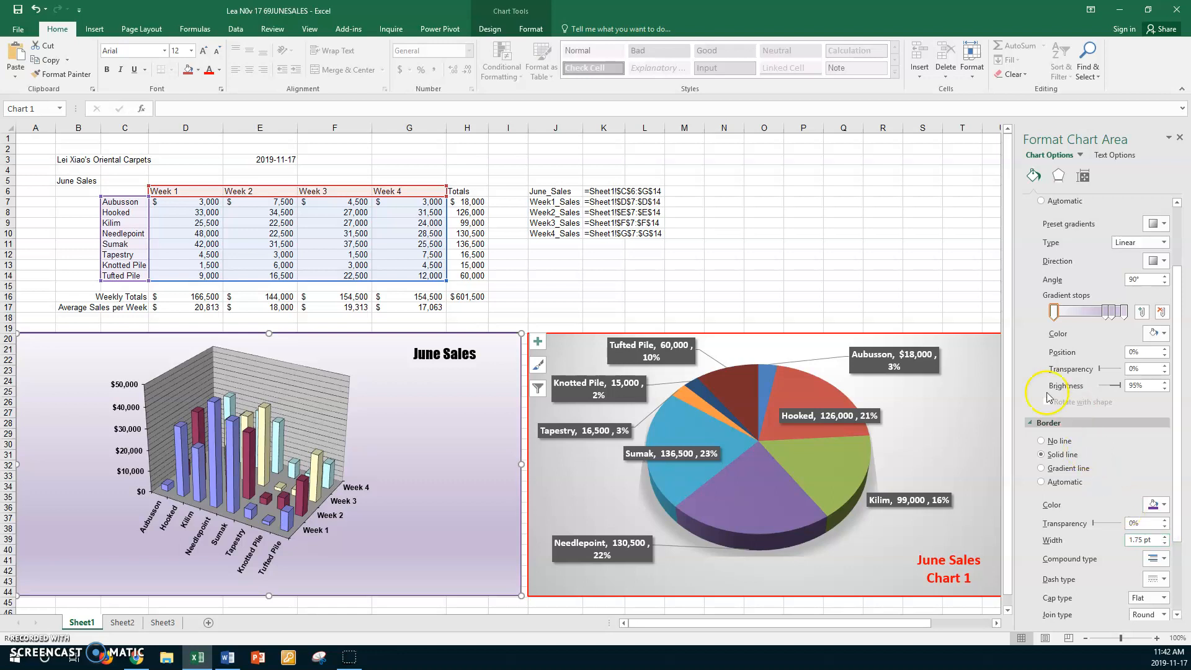
# Check the pie chart's border width and set the column chart's border to the same 1.5 pt
pyautogui.click(966, 362)
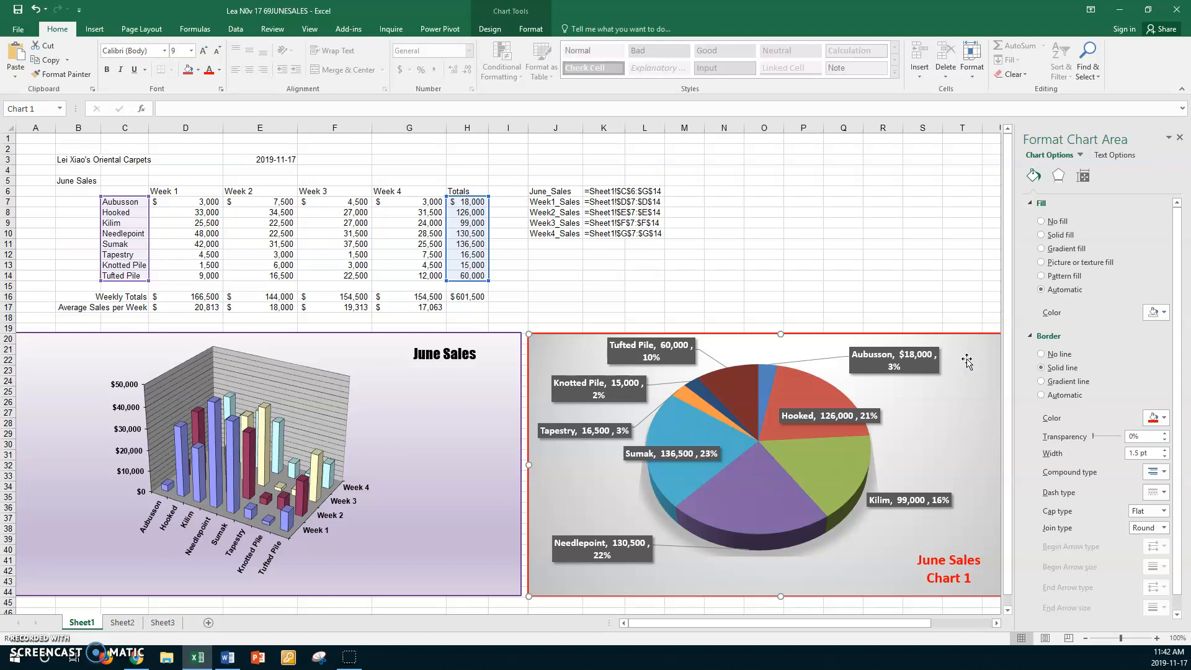
pyautogui.click(499, 401)
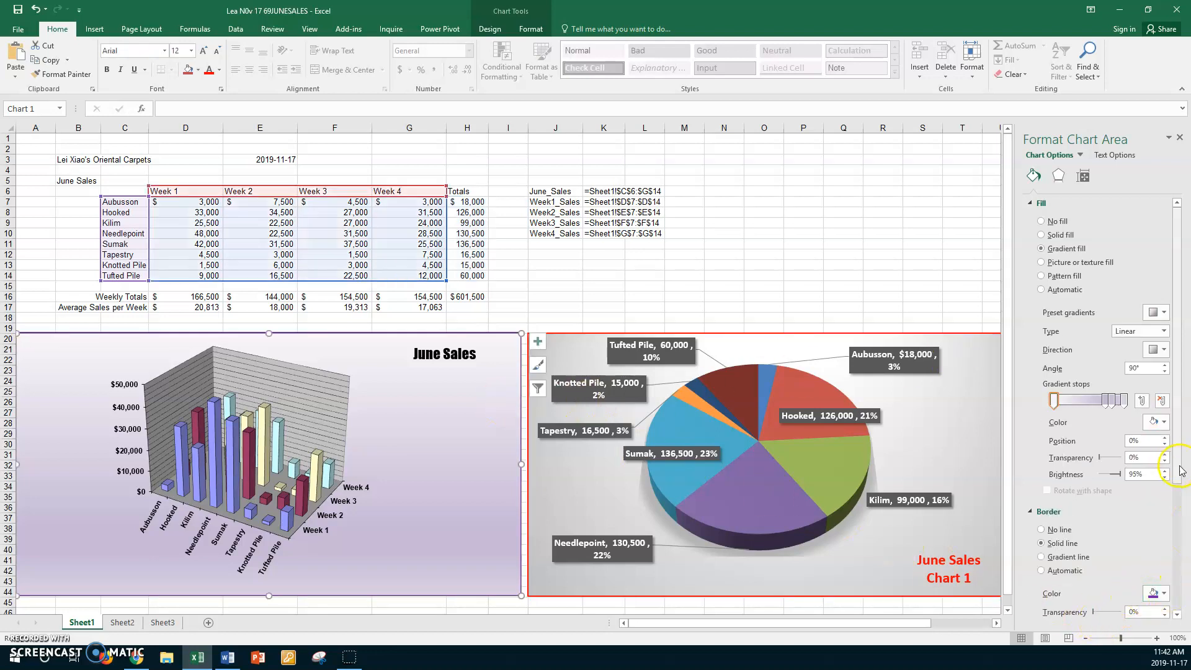
pyautogui.scroll(-2, 1187, 509)
pyautogui.scroll(-2, 1187, 509)
pyautogui.click(1163, 503)
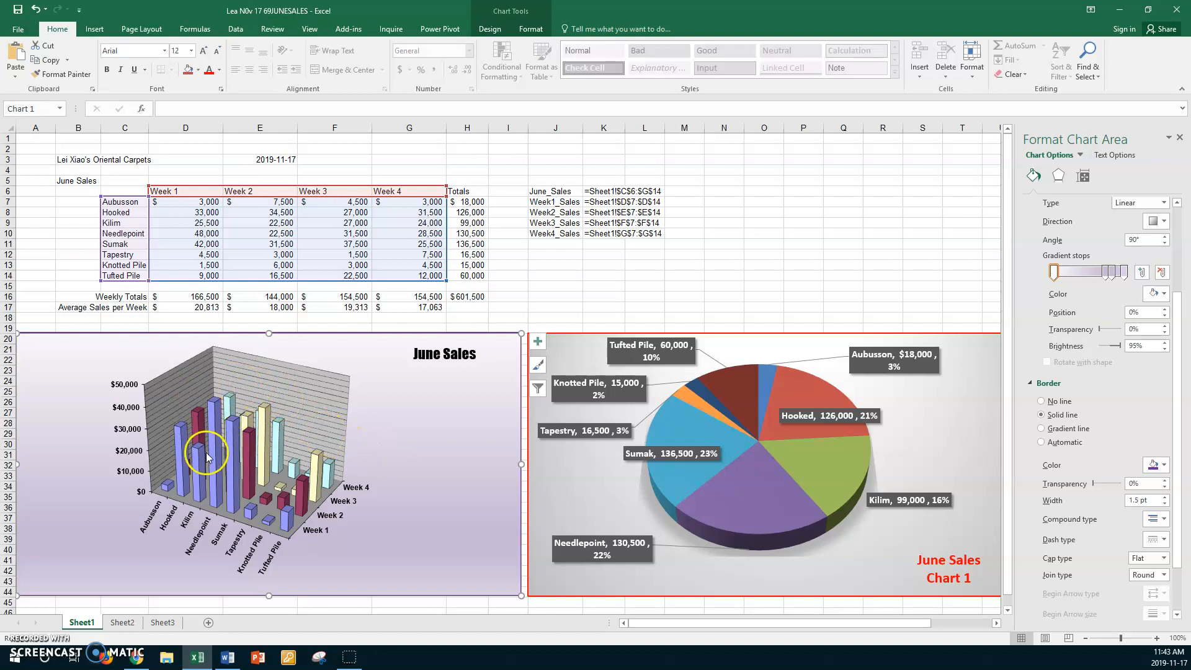
# Add a second line reading Chart 2 to the column chart's June Sales title
pyautogui.click(292, 382)
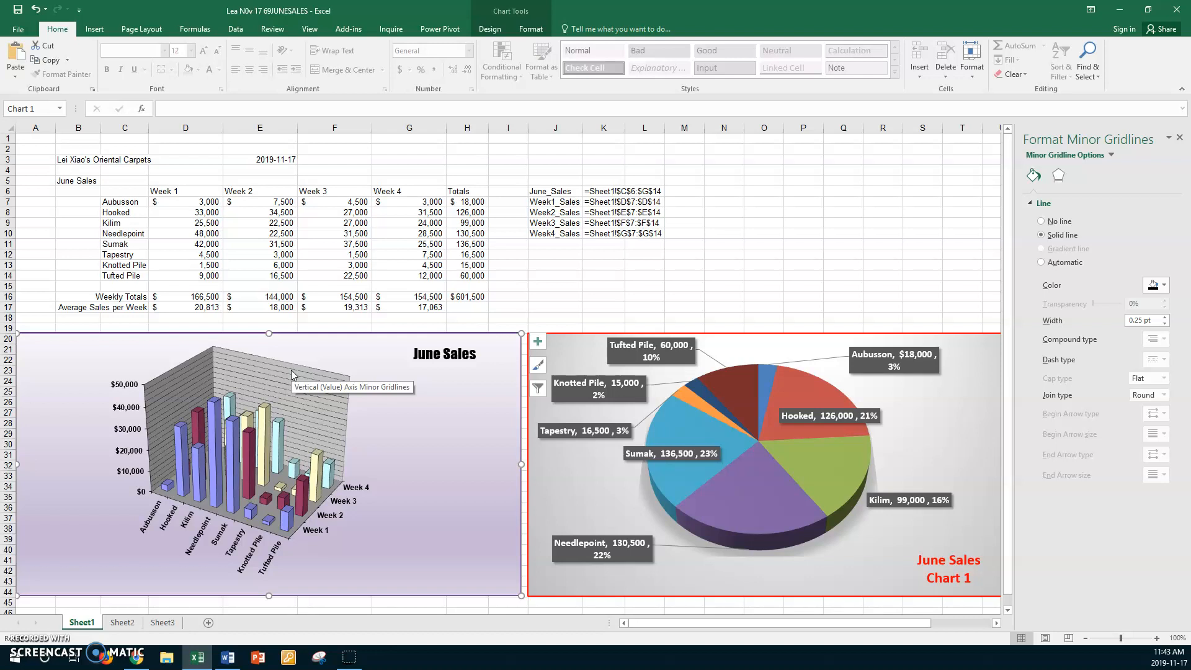
pyautogui.click(428, 354)
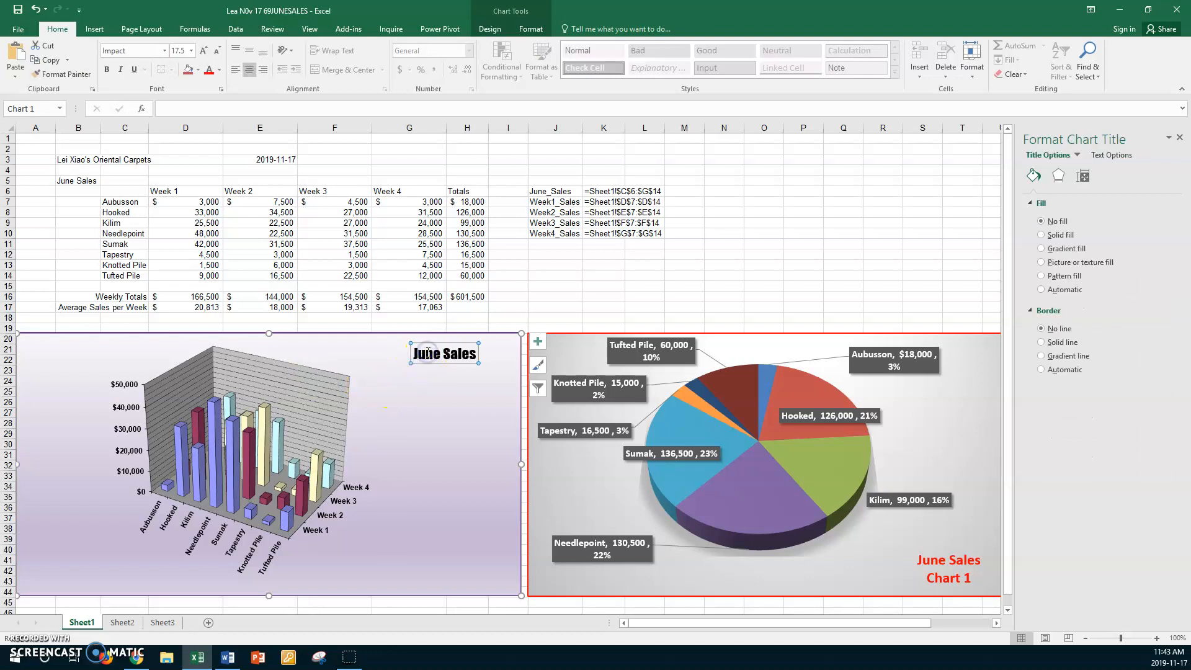
pyautogui.click(476, 353)
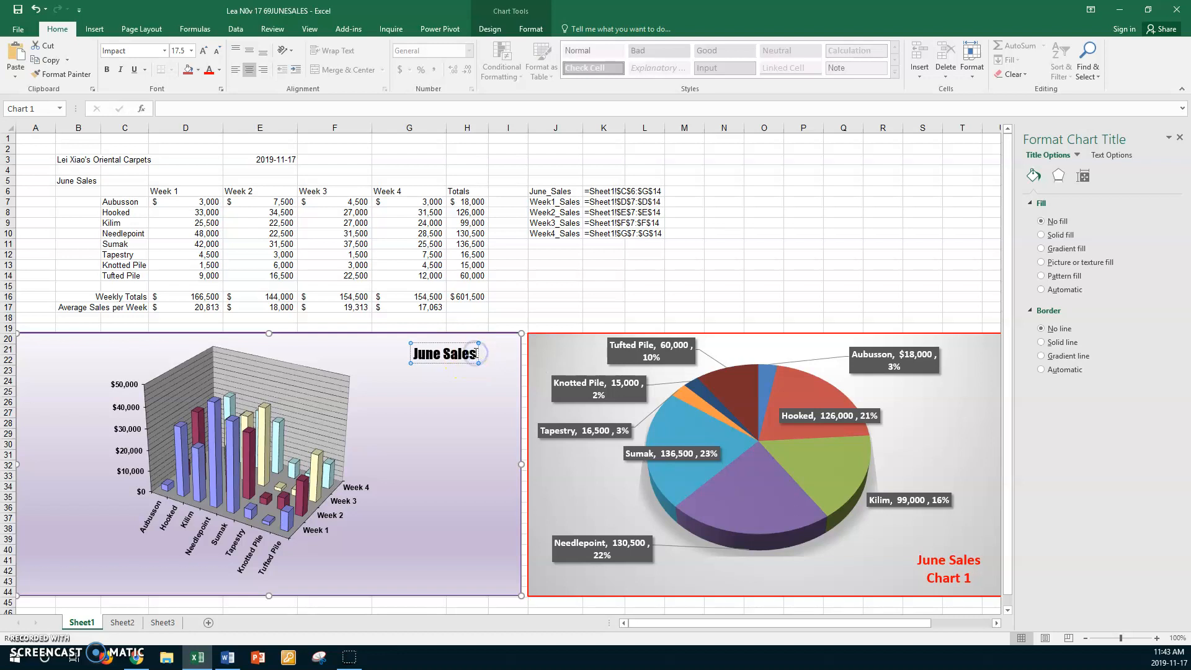
pyautogui.press('Return')
pyautogui.write('Chart')
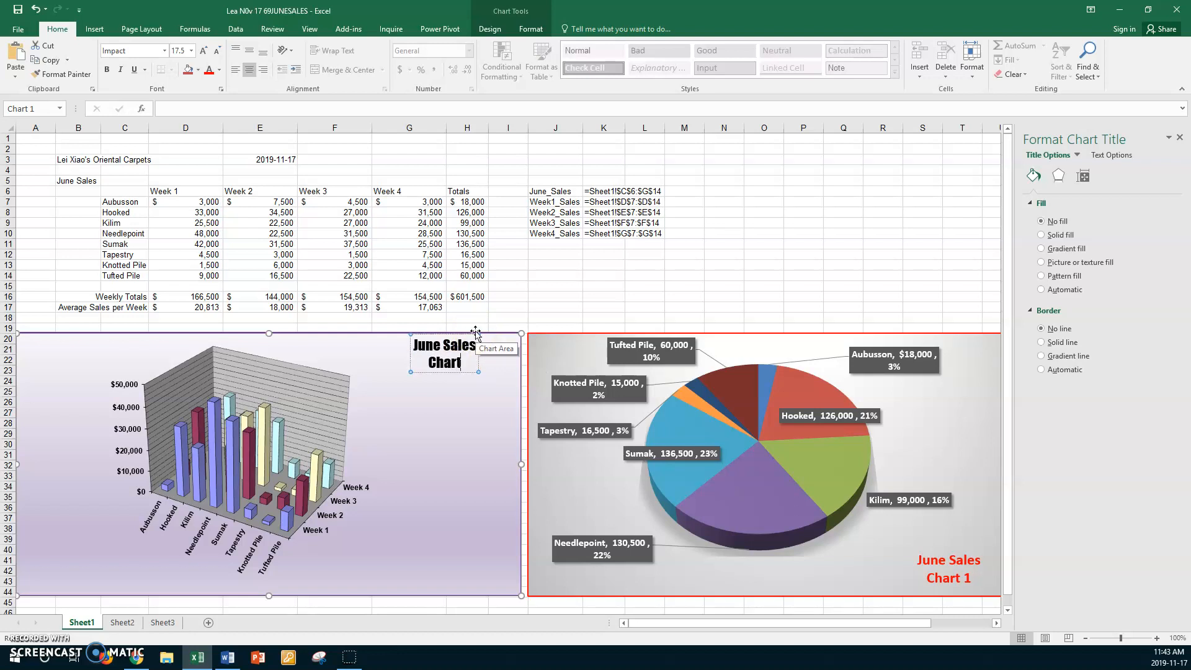
pyautogui.write(' 2')
# Color both lines of the column chart's title purple
pyautogui.click(416, 345)
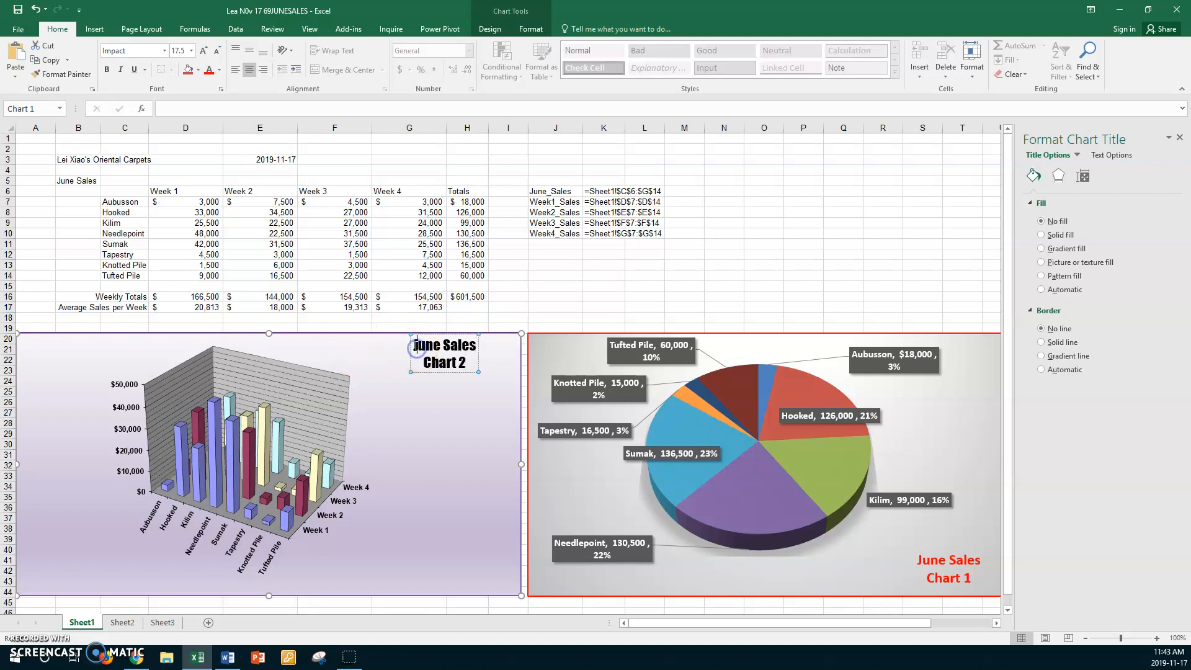
pyautogui.click(413, 346)
pyautogui.moveTo(415, 353); pyautogui.dragTo(469, 372)
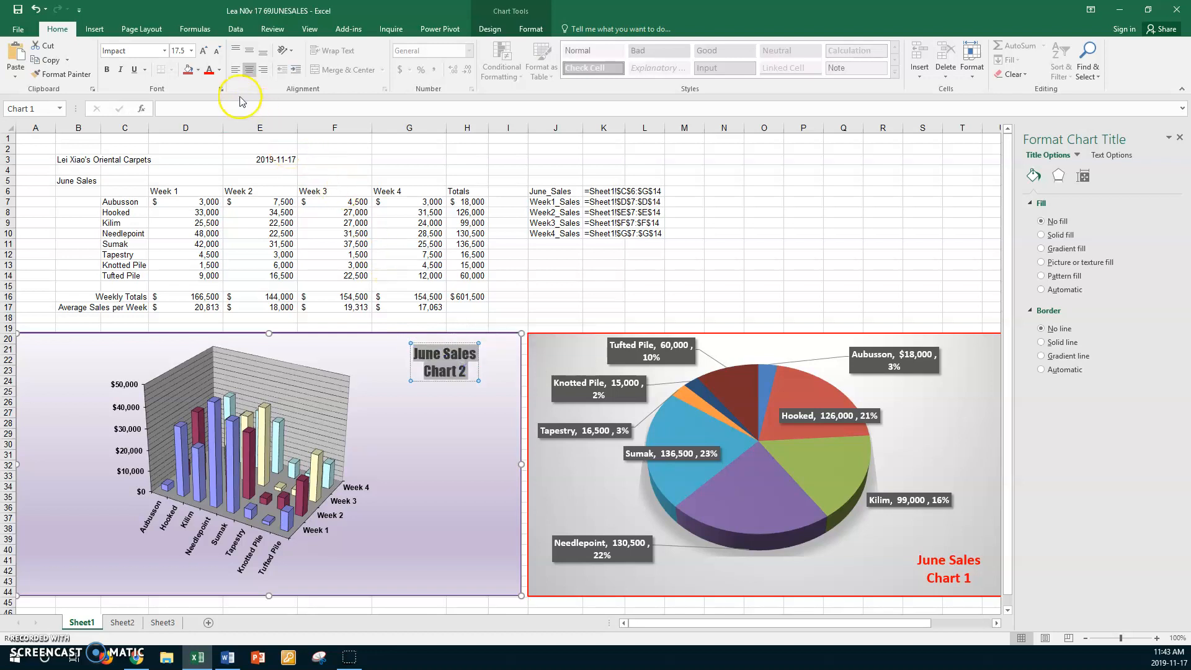
pyautogui.click(220, 70)
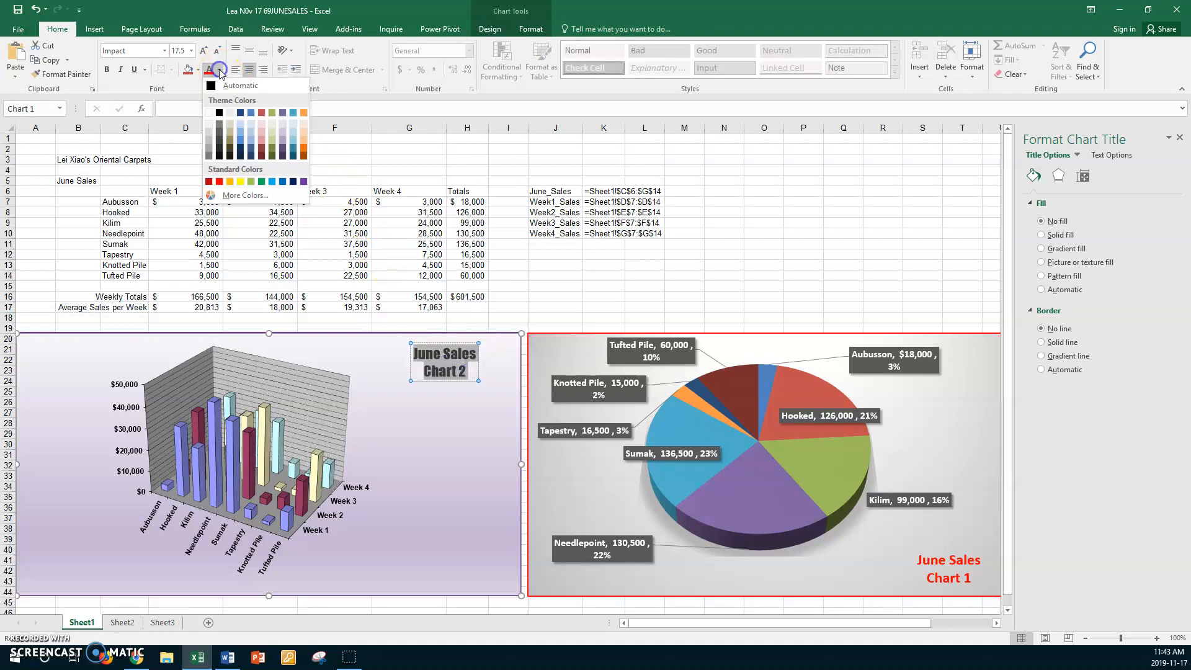
pyautogui.click(303, 181)
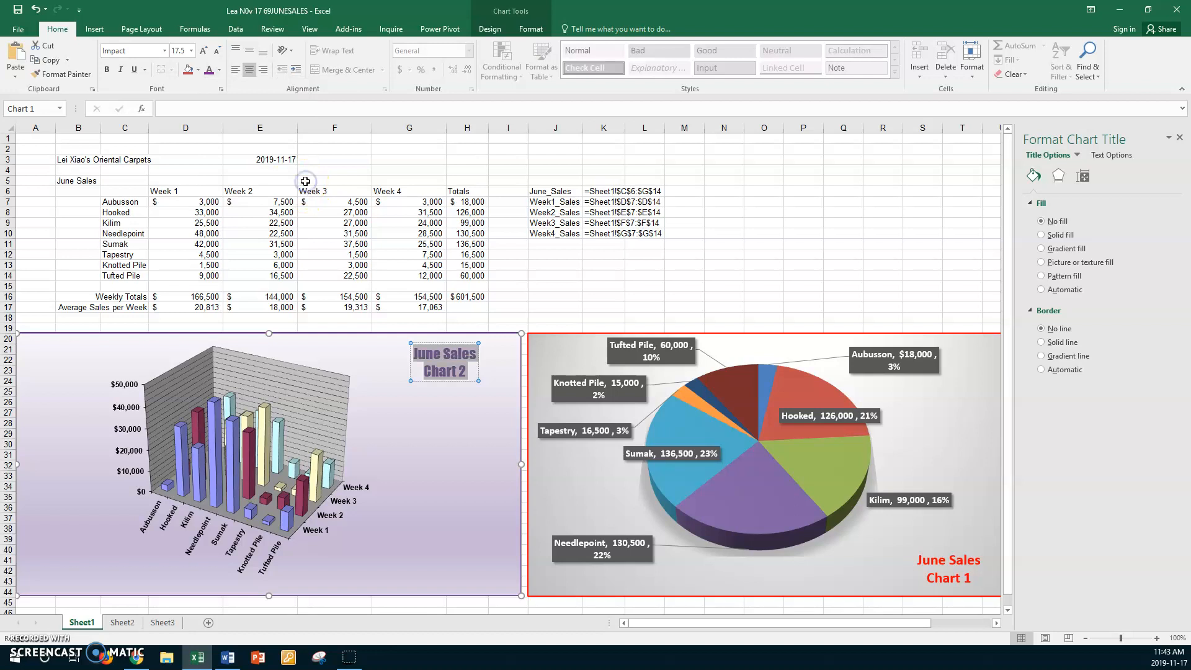
# Move the column chart's title to the lower-right corner of its chart area and deselect the chart
pyautogui.click(476, 424)
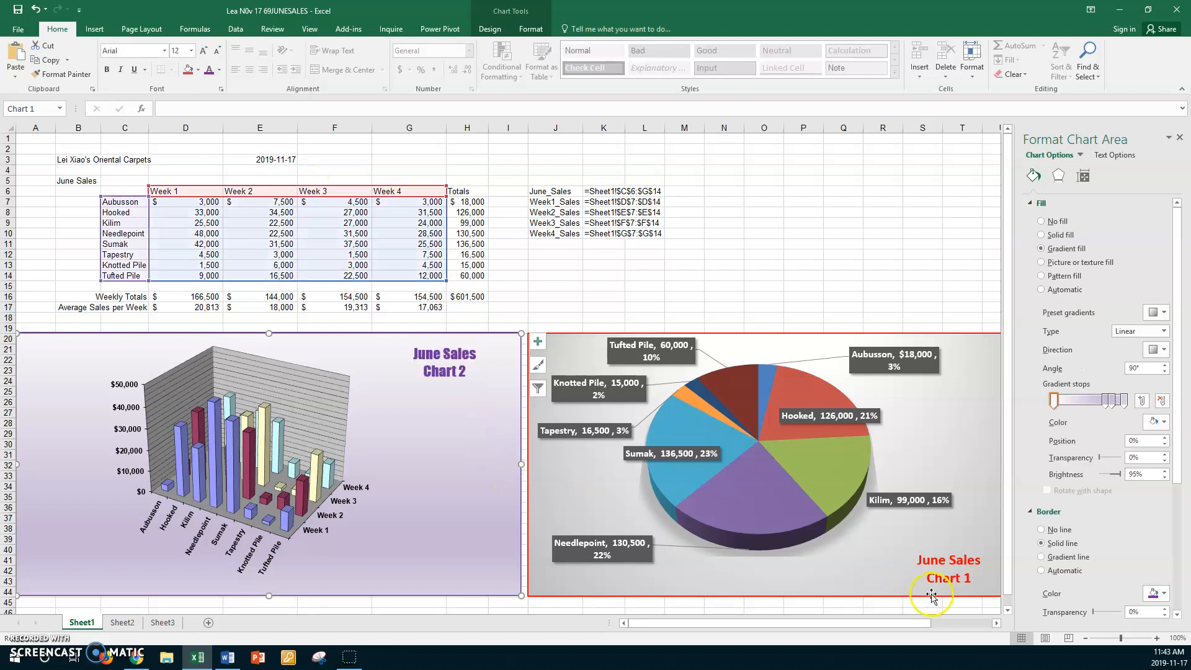
pyautogui.click(453, 373)
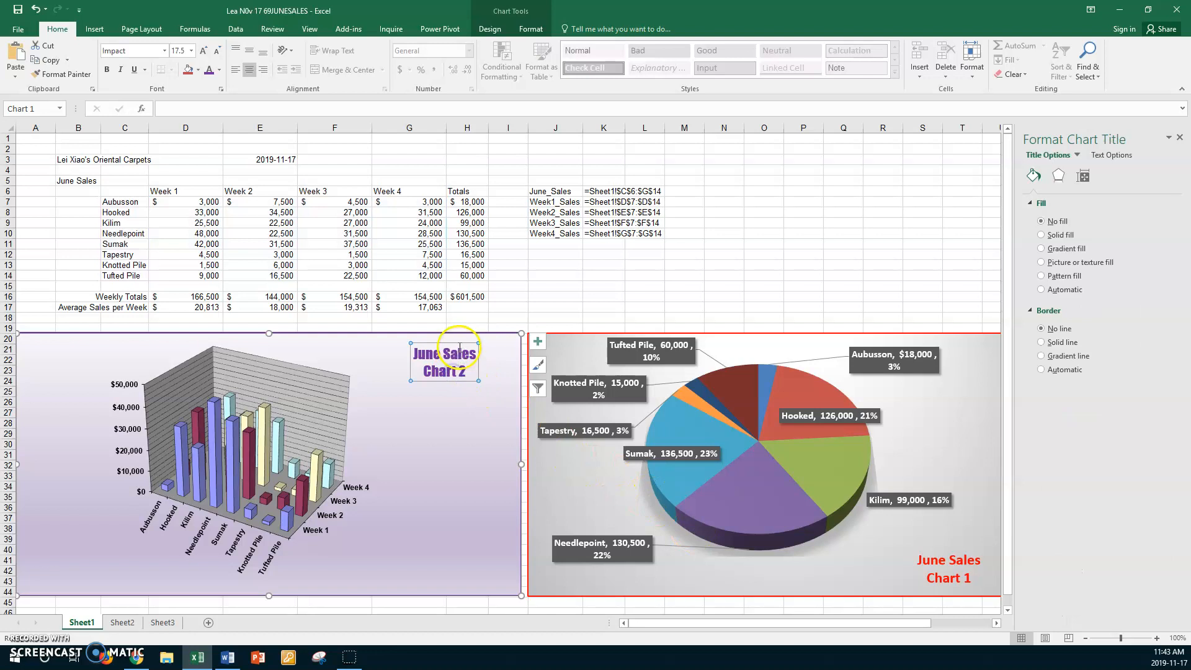
pyautogui.moveTo(458, 346); pyautogui.dragTo(483, 546)
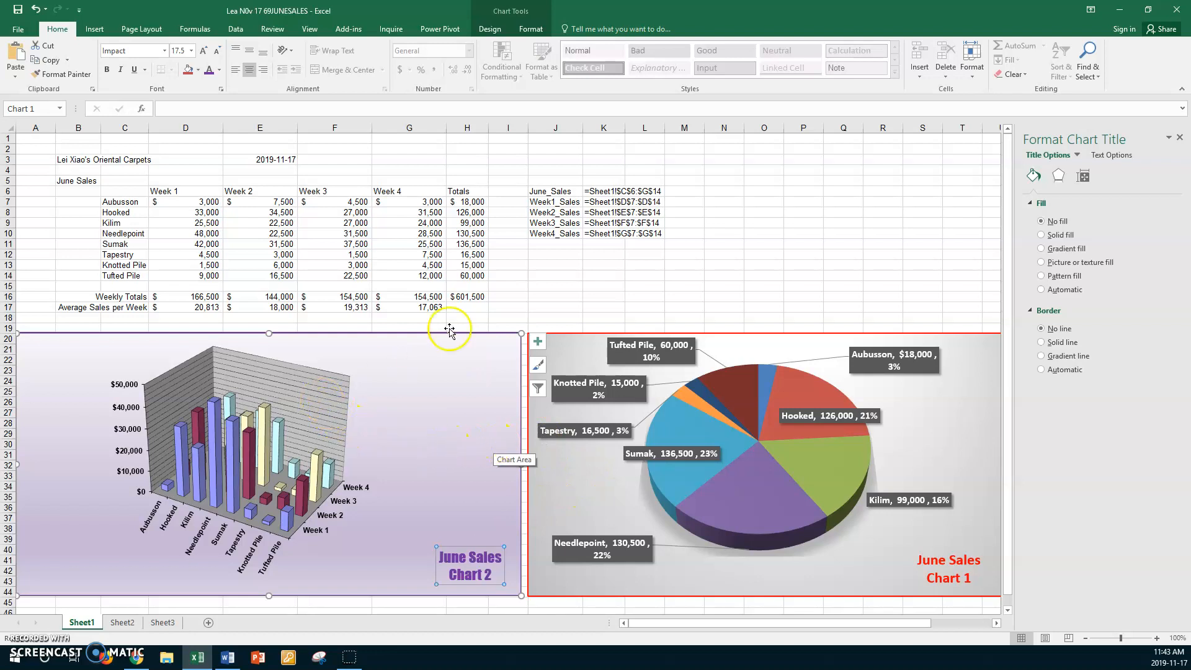
pyautogui.click(545, 285)
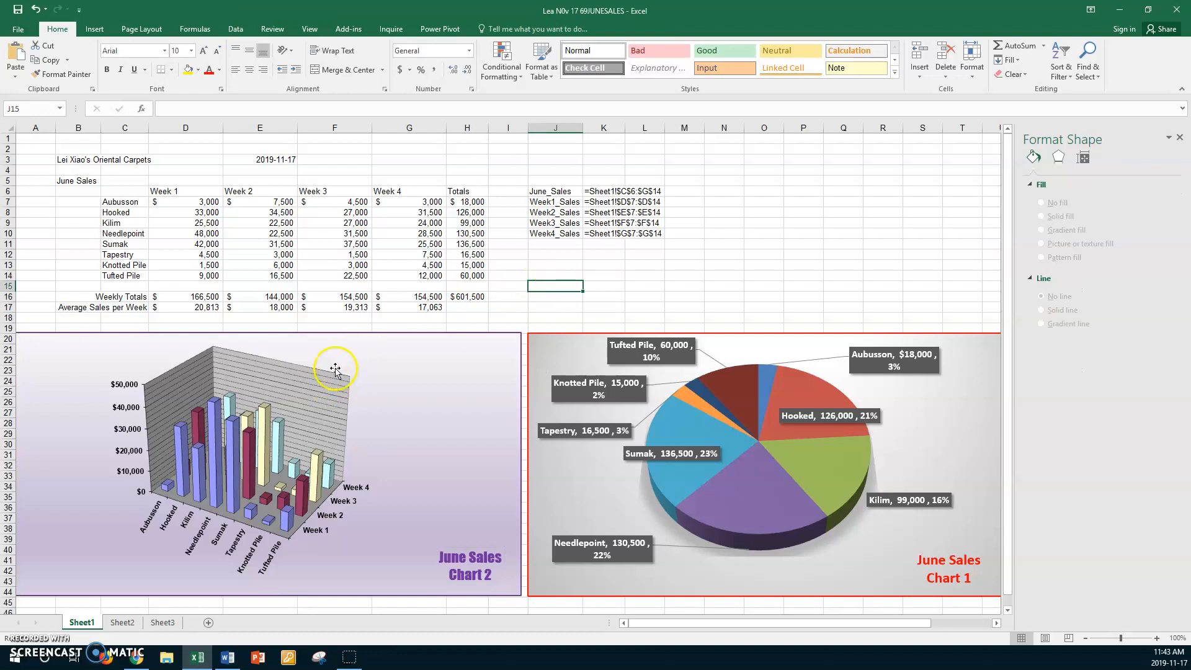
# Fill the column chart's walls with the Top Spotlight - Accent 4 preset gradient
pyautogui.click(371, 392)
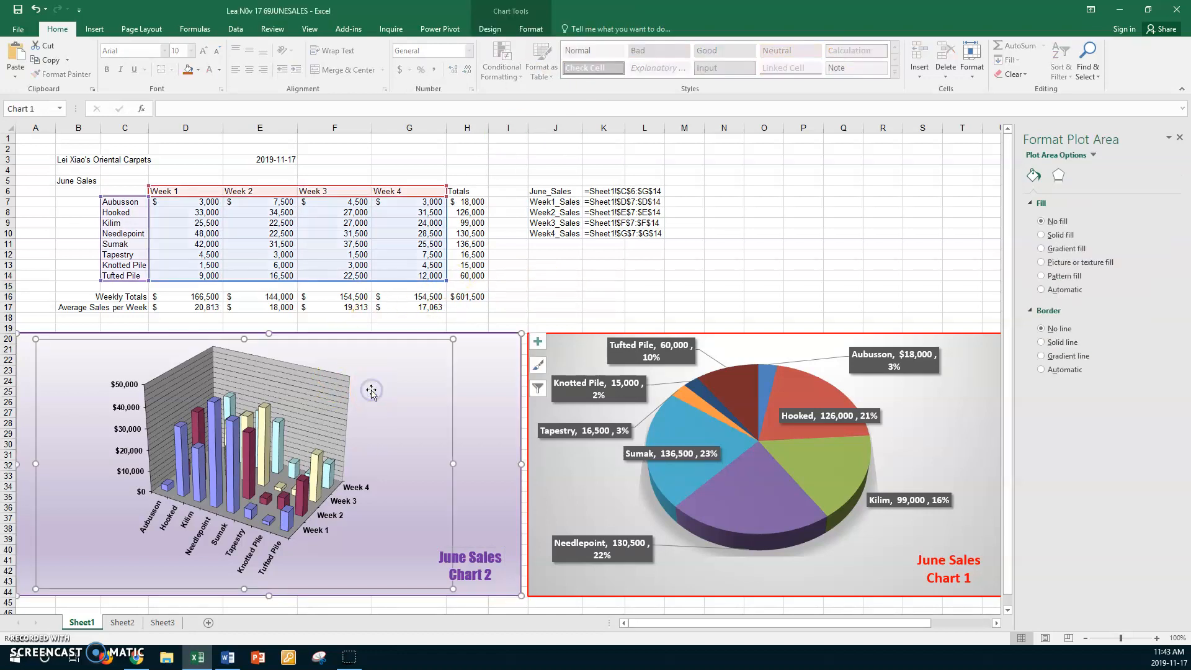
pyautogui.click(529, 29)
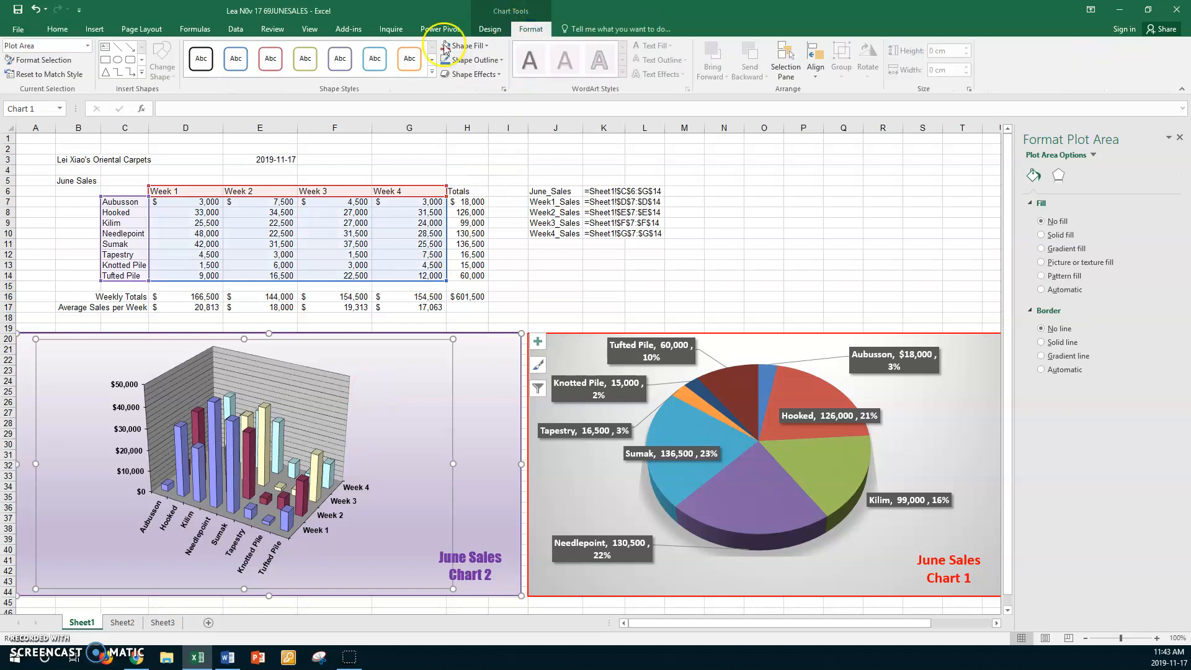
pyautogui.click(86, 46)
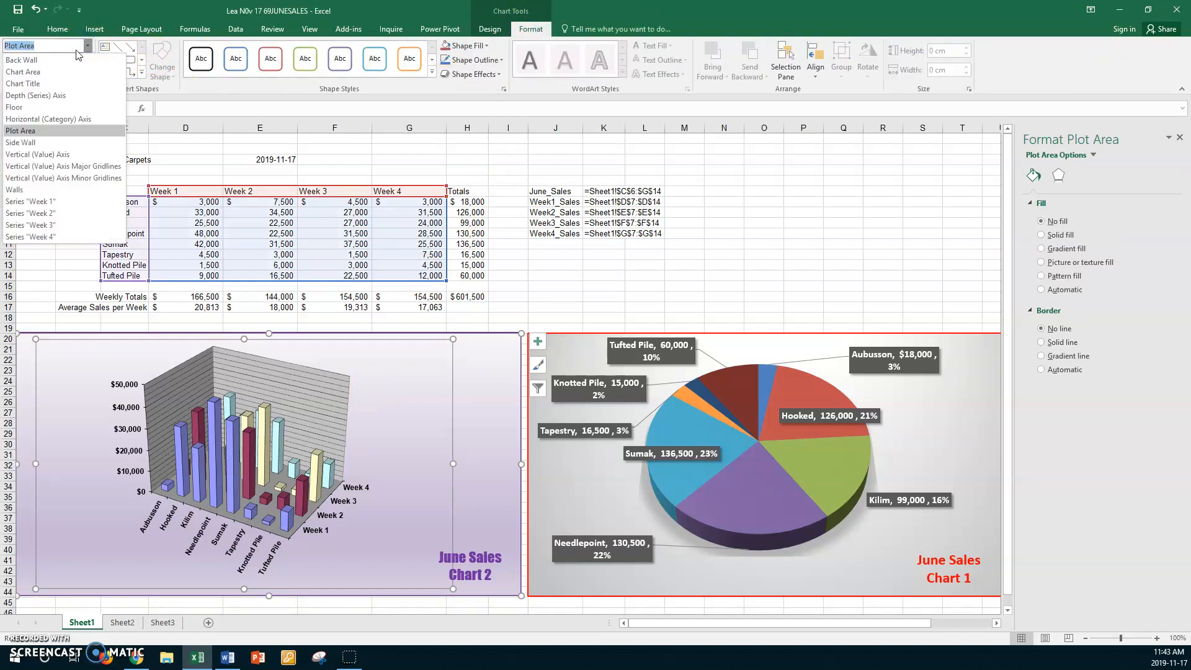
pyautogui.click(12, 186)
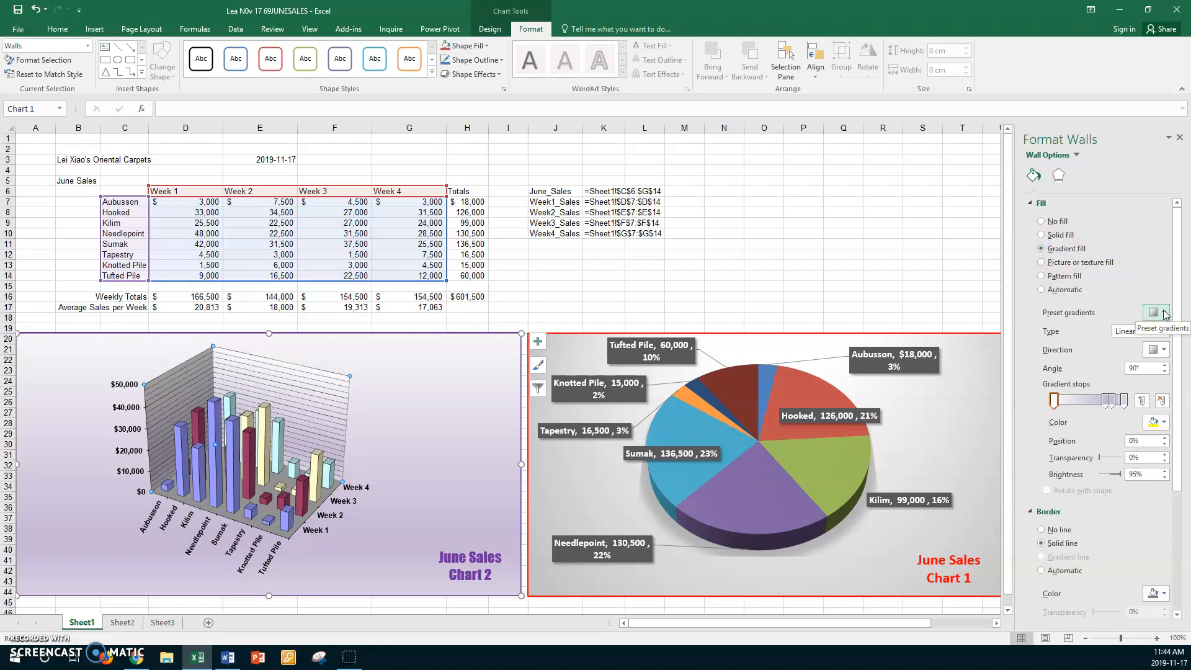
pyautogui.click(1163, 313)
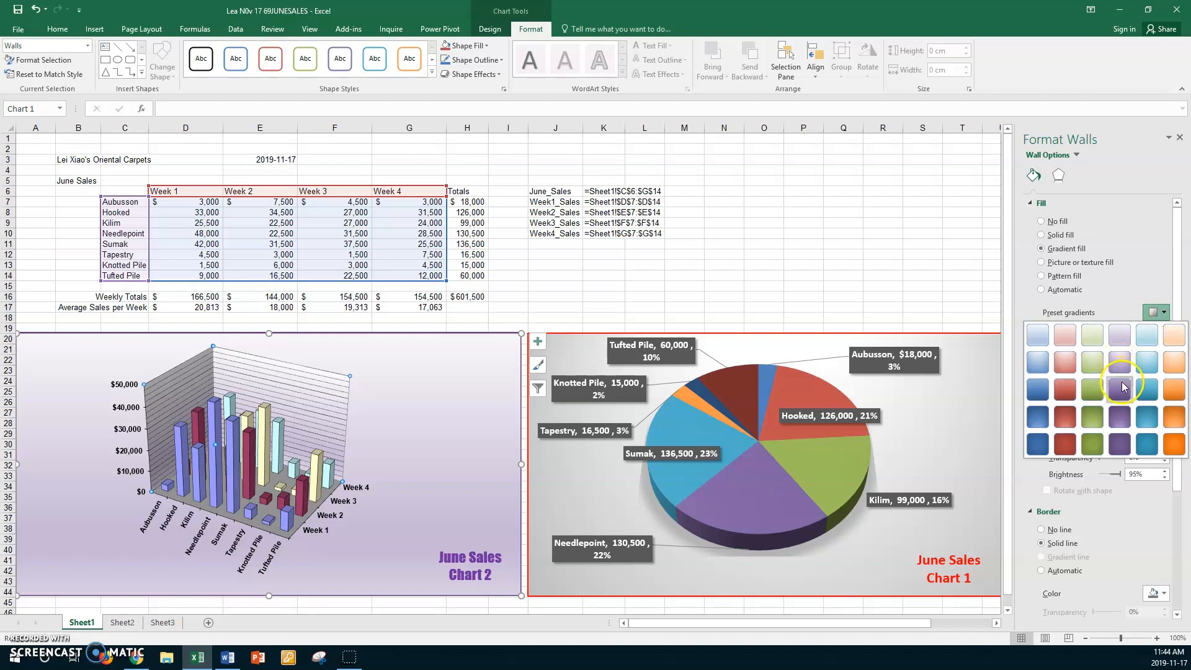
pyautogui.click(1120, 388)
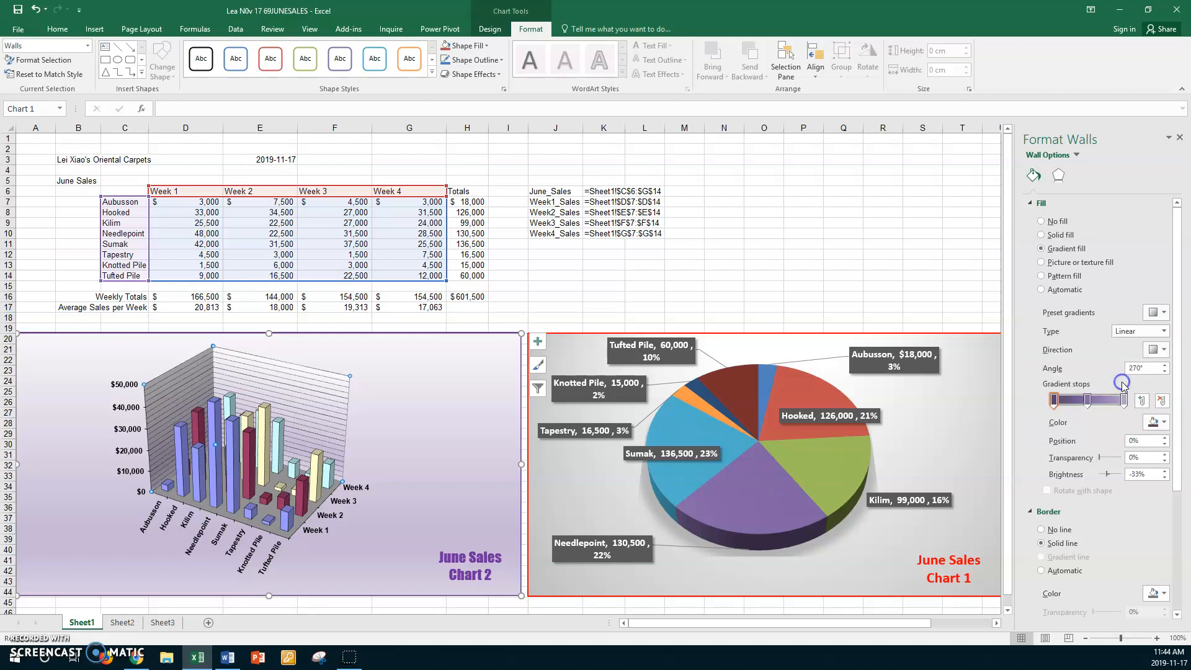
pyautogui.click(1164, 313)
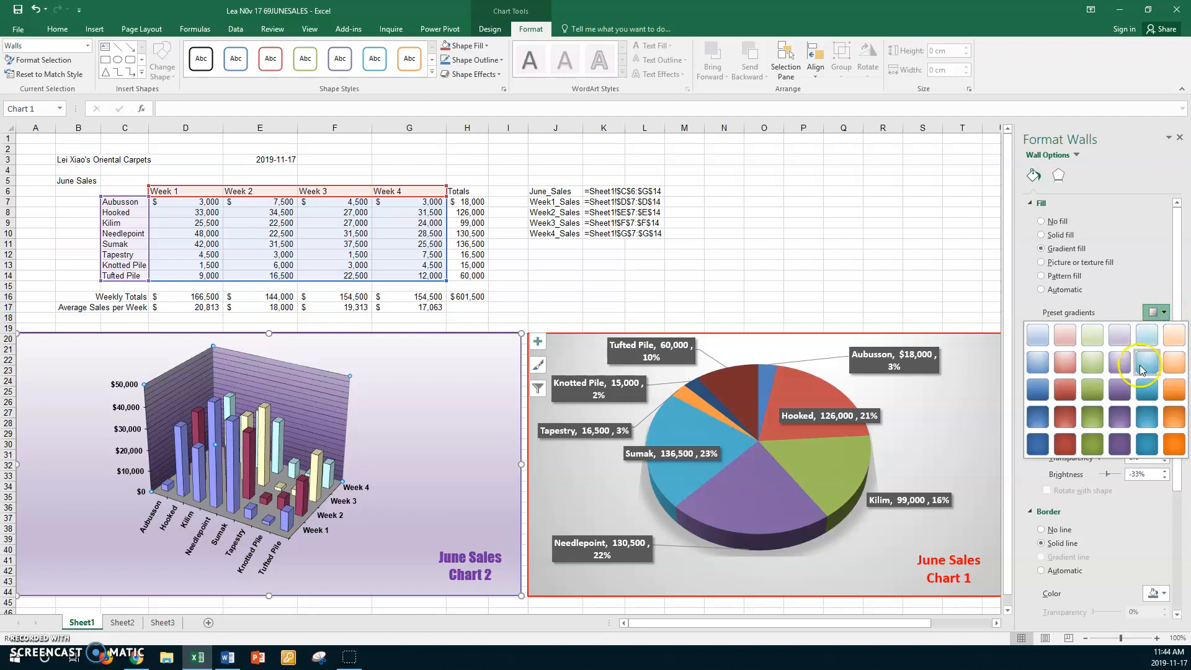
pyautogui.click(1124, 365)
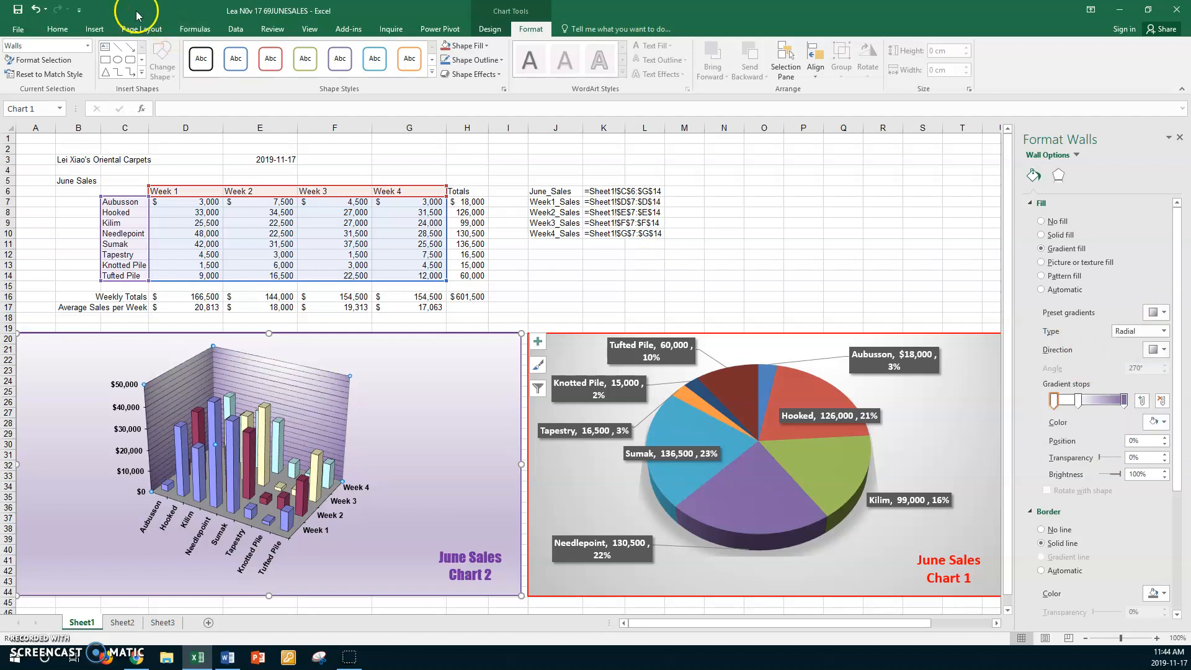
# Fill the column chart's floor with the darker purple linear preset gradient at 270° and deselect the chart
pyautogui.click(90, 50)
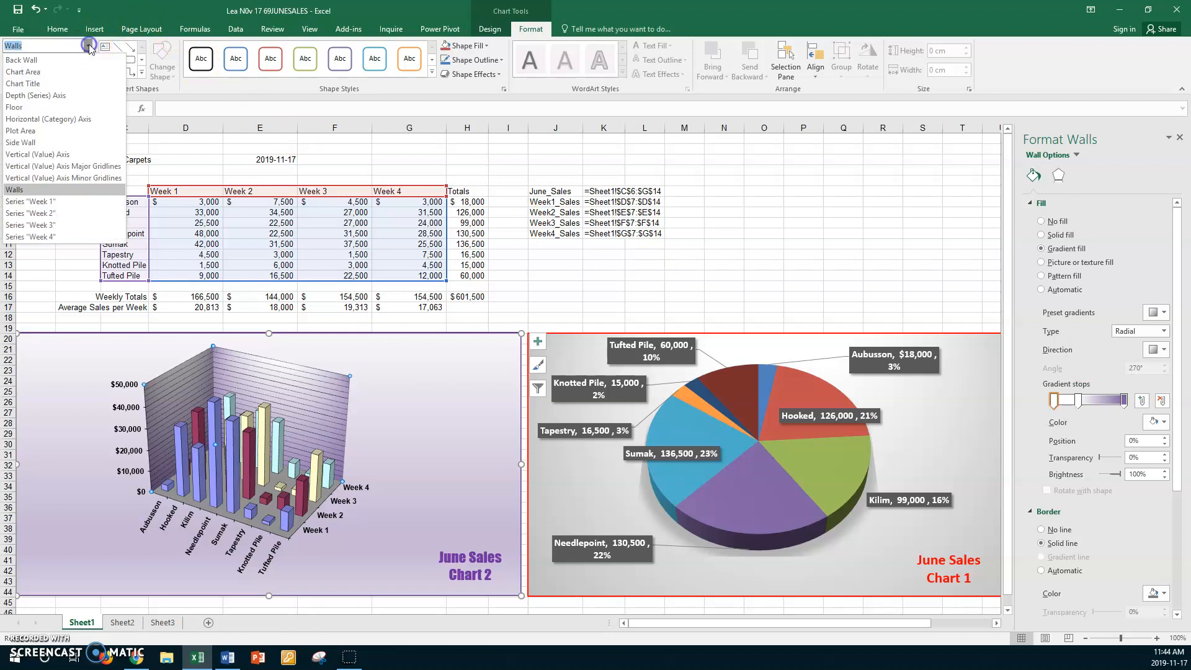
pyautogui.click(16, 110)
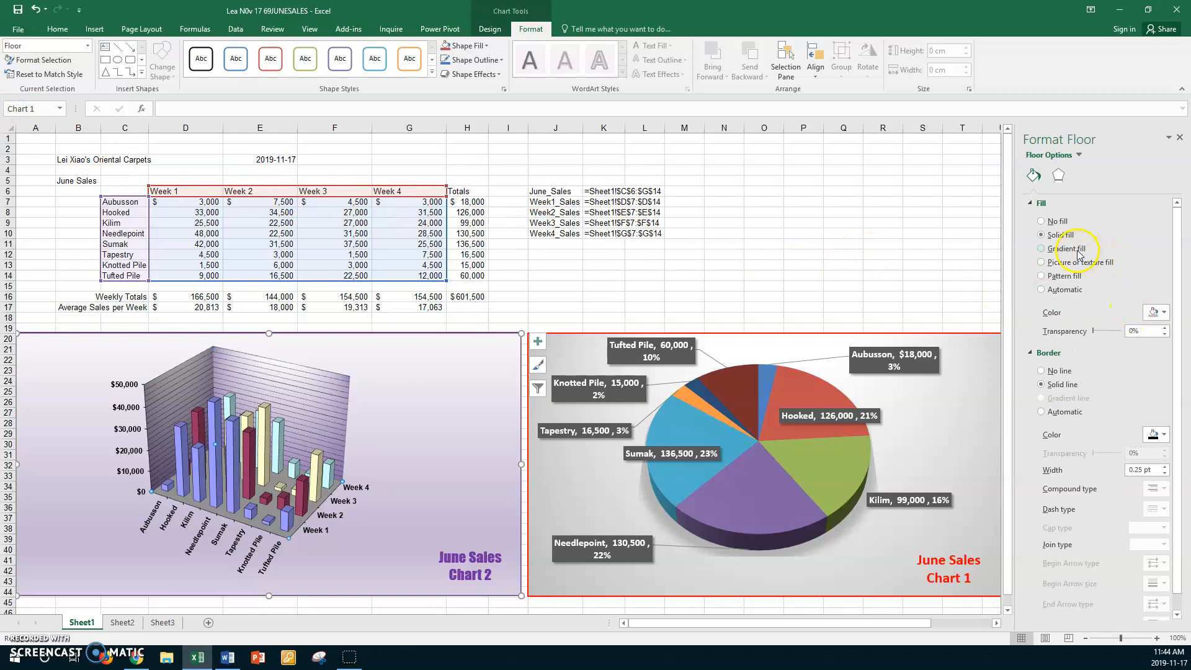
pyautogui.click(1064, 248)
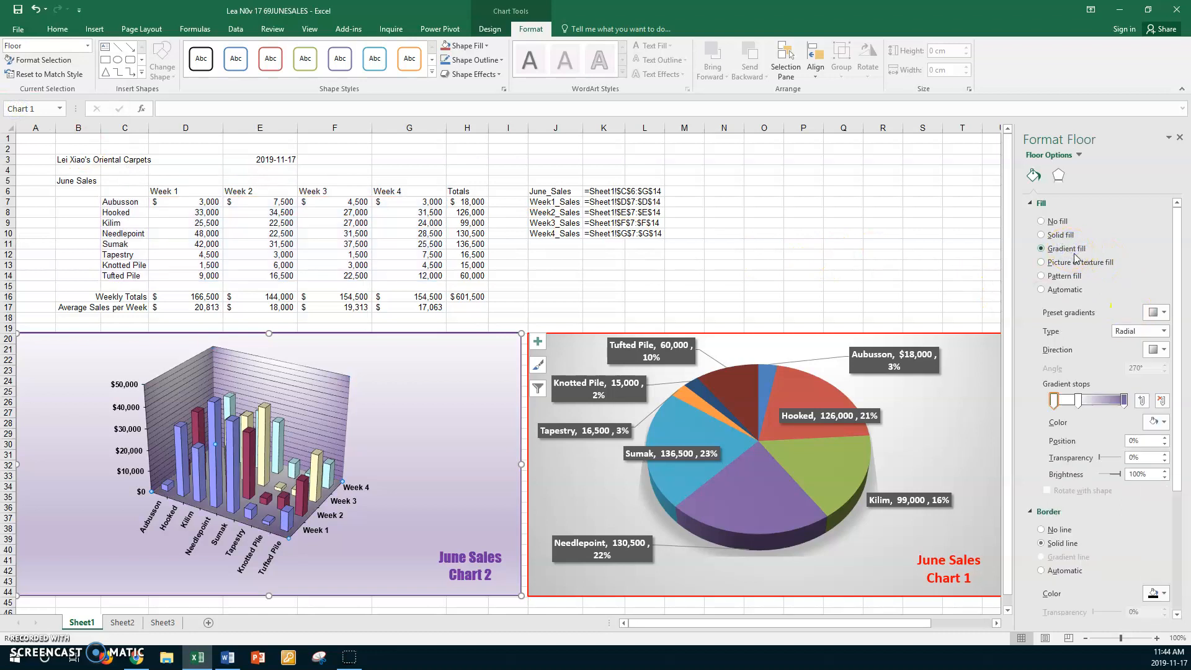
pyautogui.click(1164, 313)
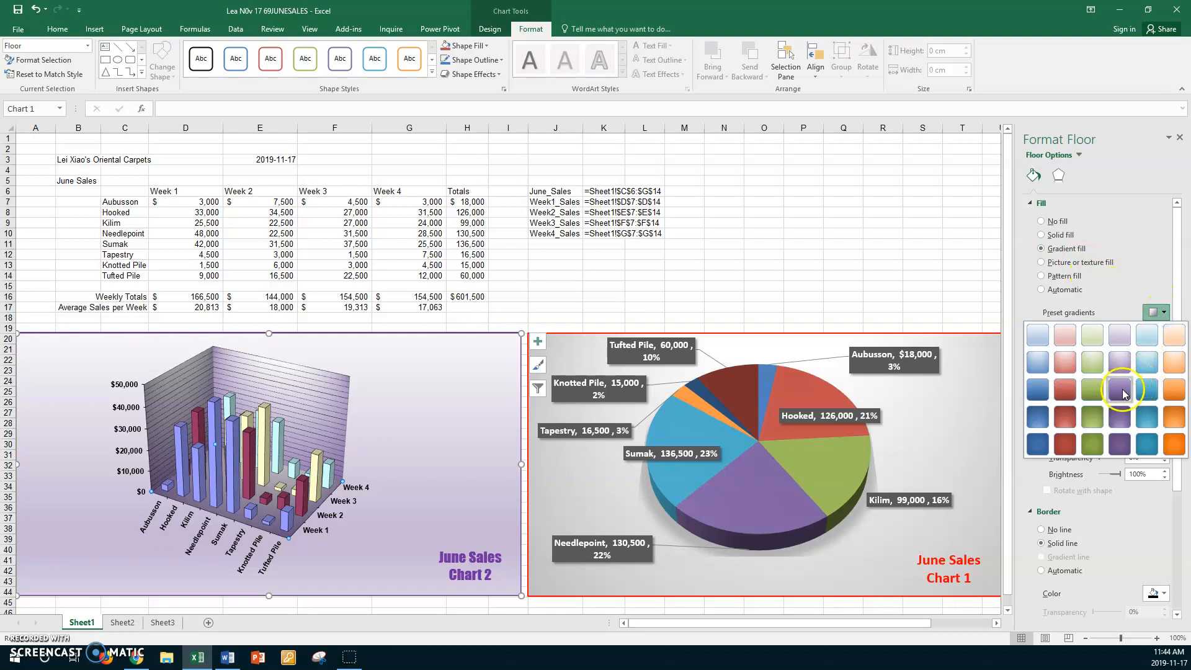
pyautogui.click(1122, 391)
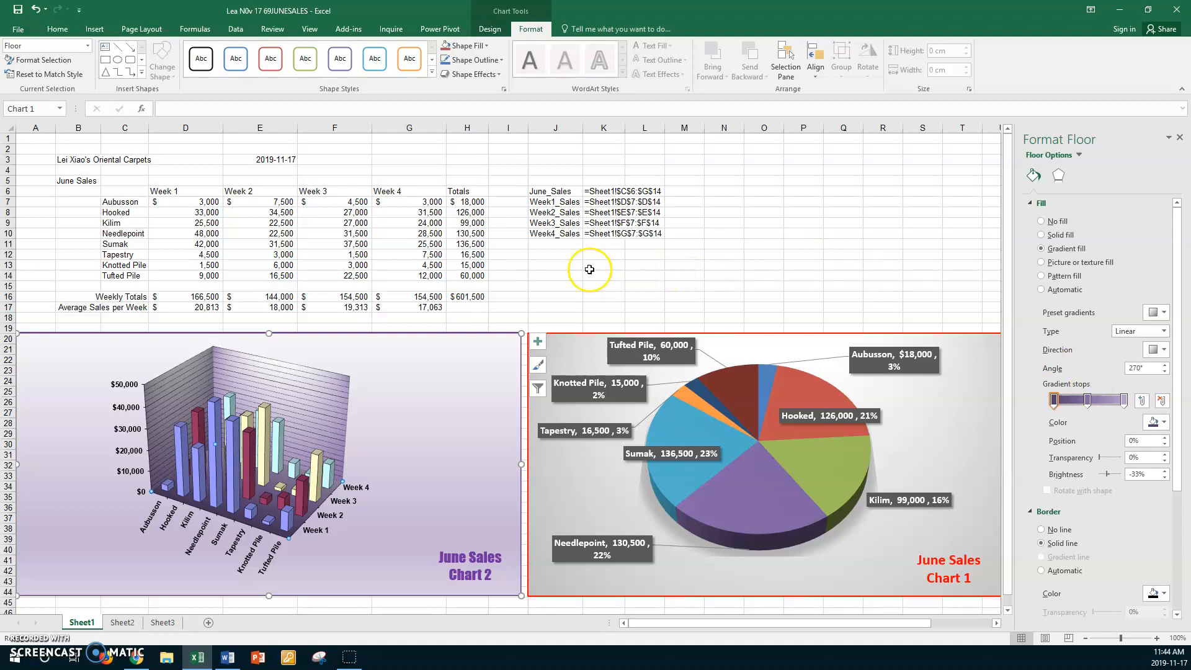
pyautogui.click(565, 276)
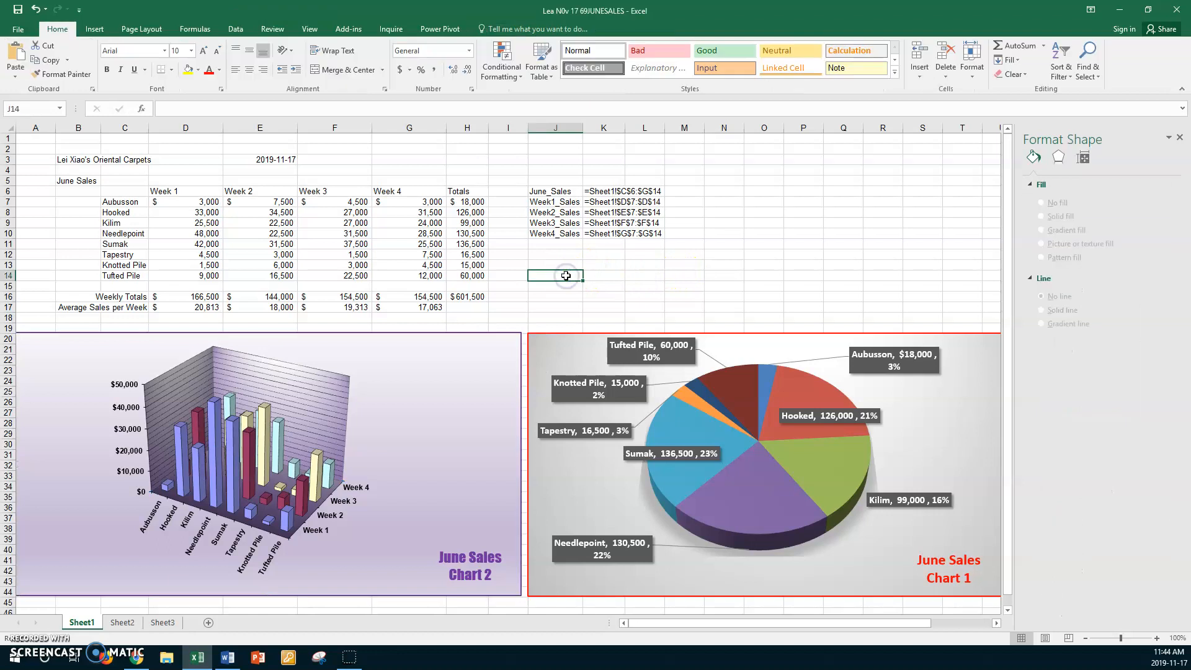